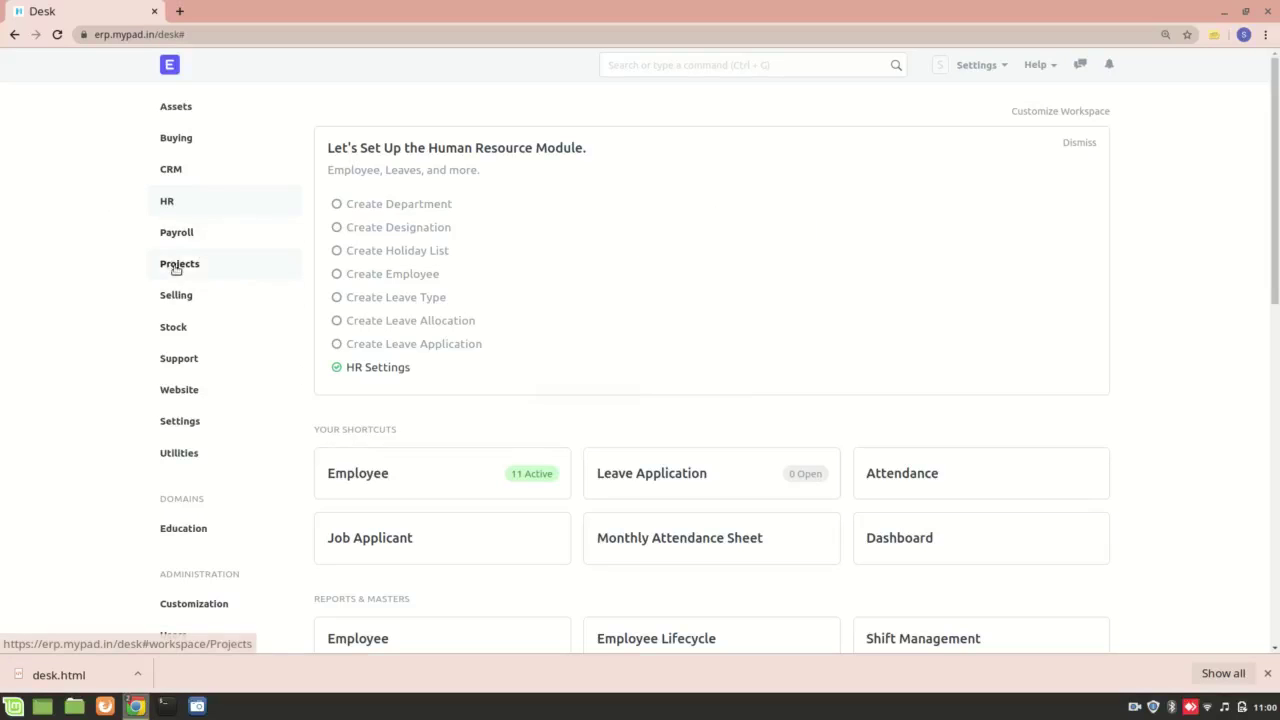
# Browse the CRM workspace, then go back to the HR workspace's Reports & Masters cards.
pyautogui.click(172, 168)
pyautogui.scroll(-5, 386, 429)
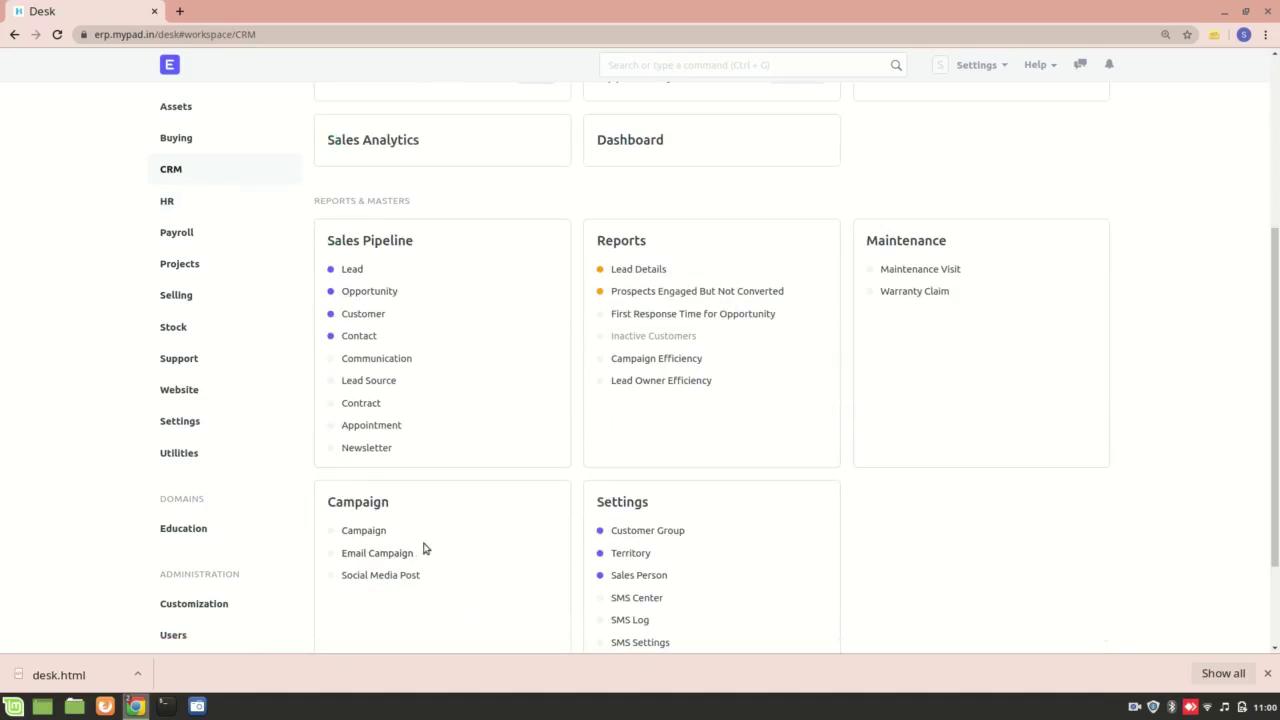
pyautogui.click(169, 203)
pyautogui.scroll(-3, 380, 308)
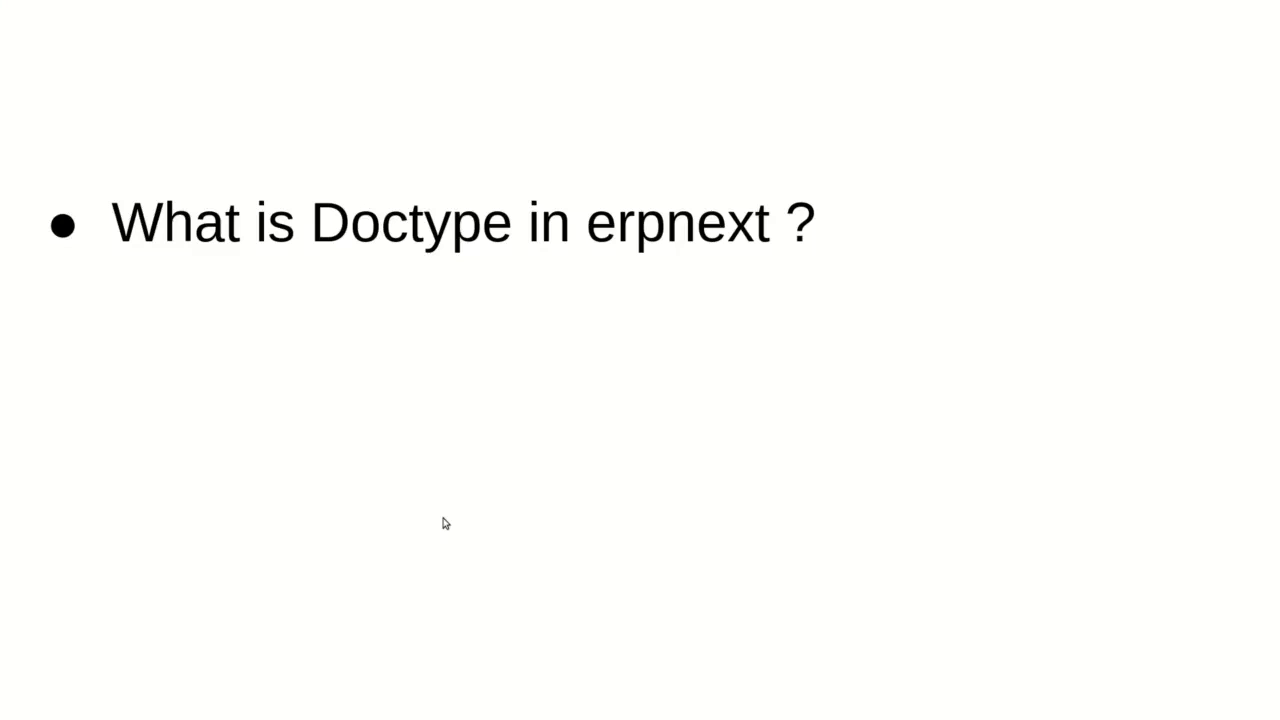
pyautogui.press('Right')
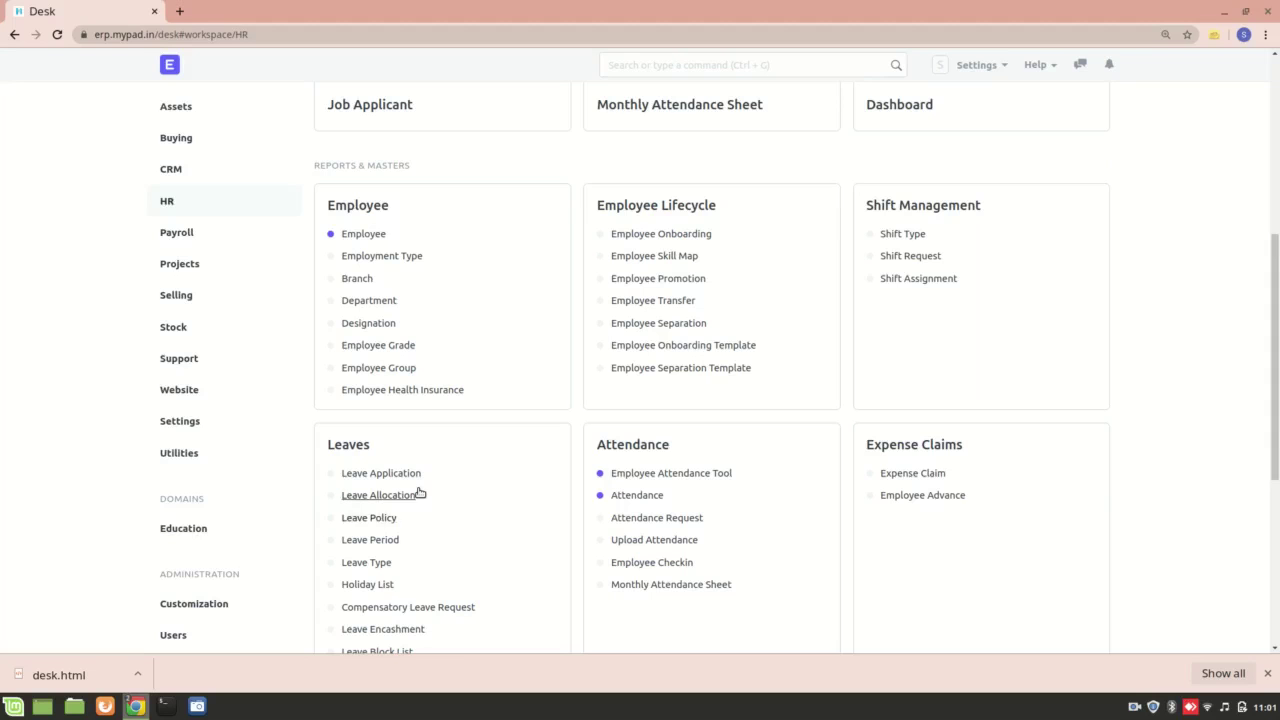
pyautogui.scroll(2, 426, 271)
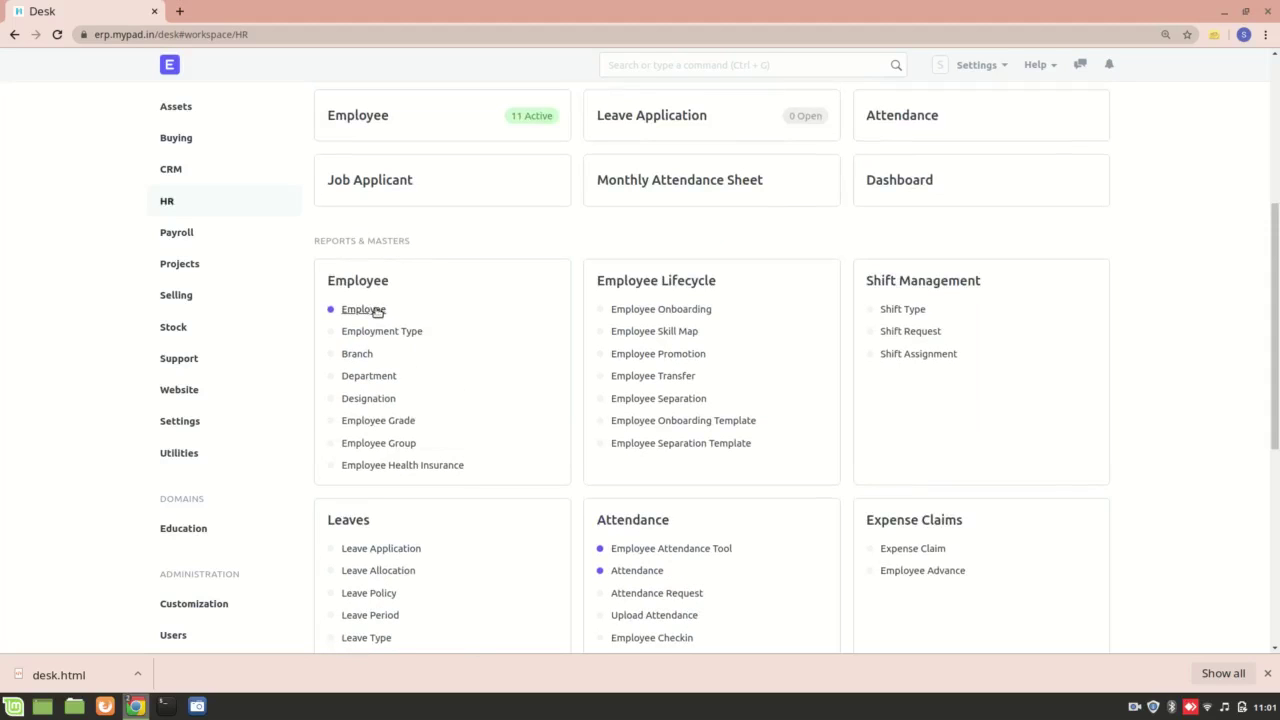
# Open a new Employee record as a full-page form from the Employee list.
pyautogui.click(377, 312)
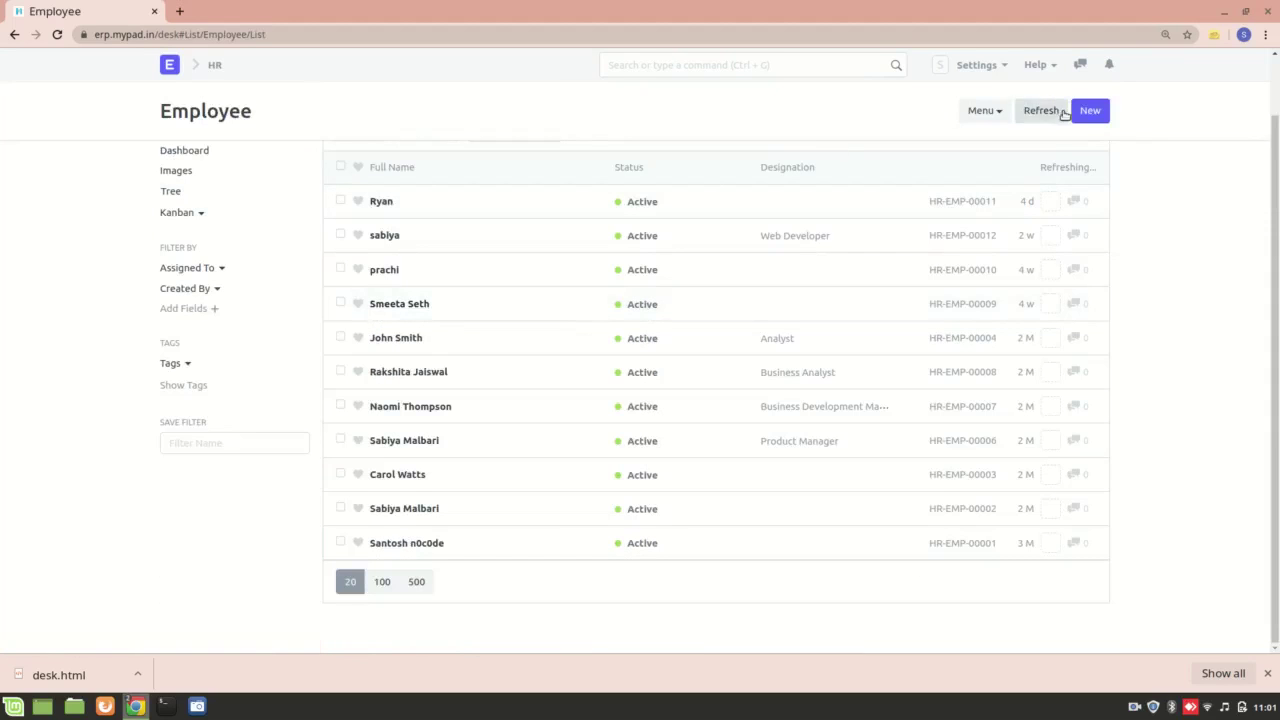
pyautogui.click(1090, 111)
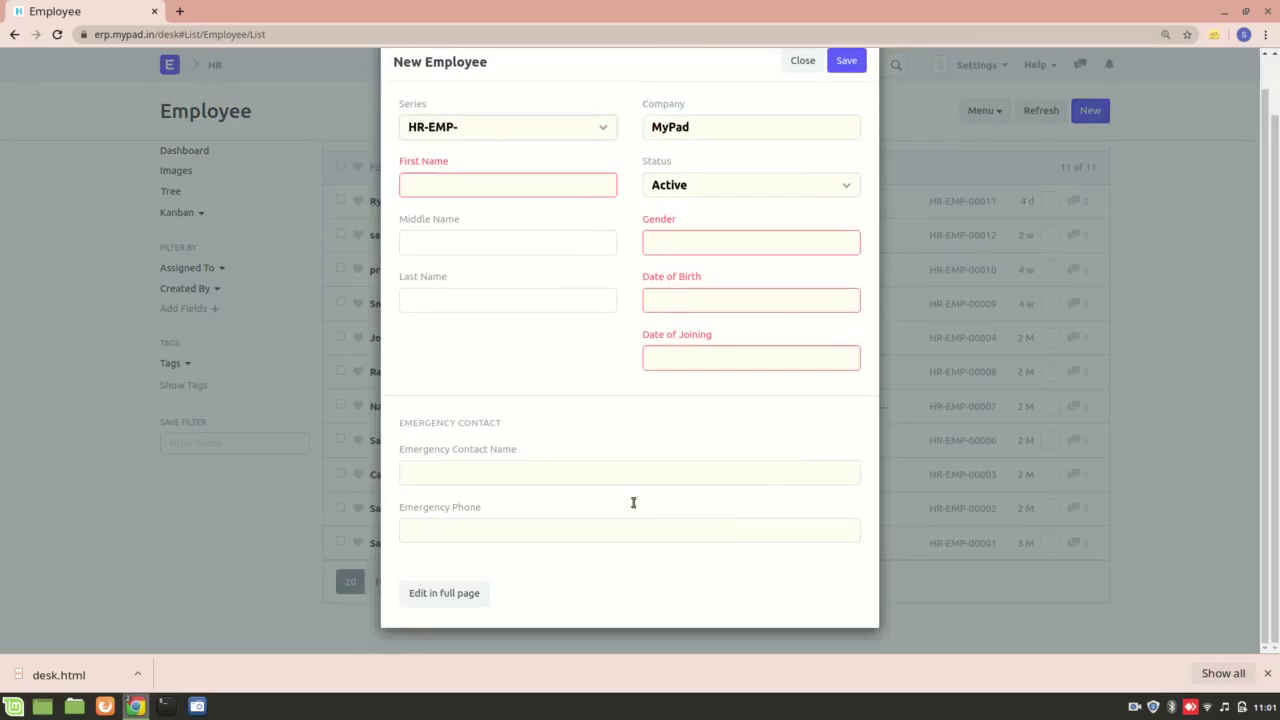
pyautogui.click(441, 597)
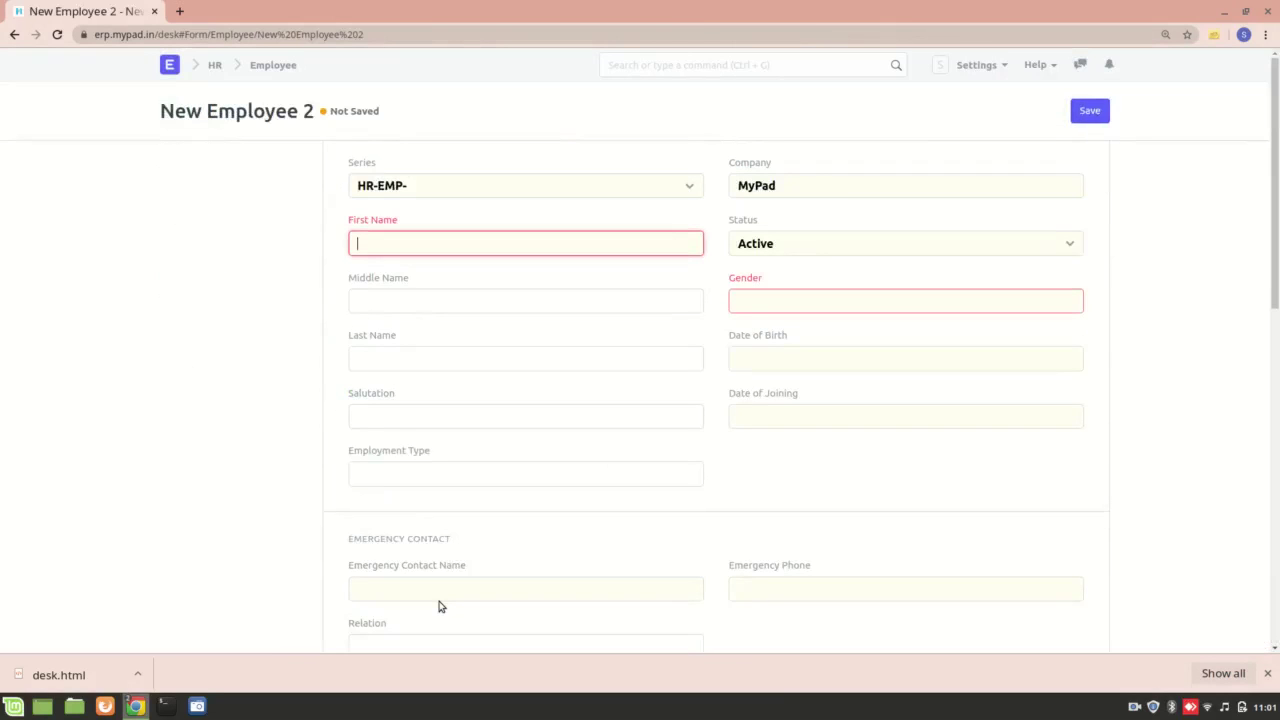
pyautogui.scroll(-3, 566, 420)
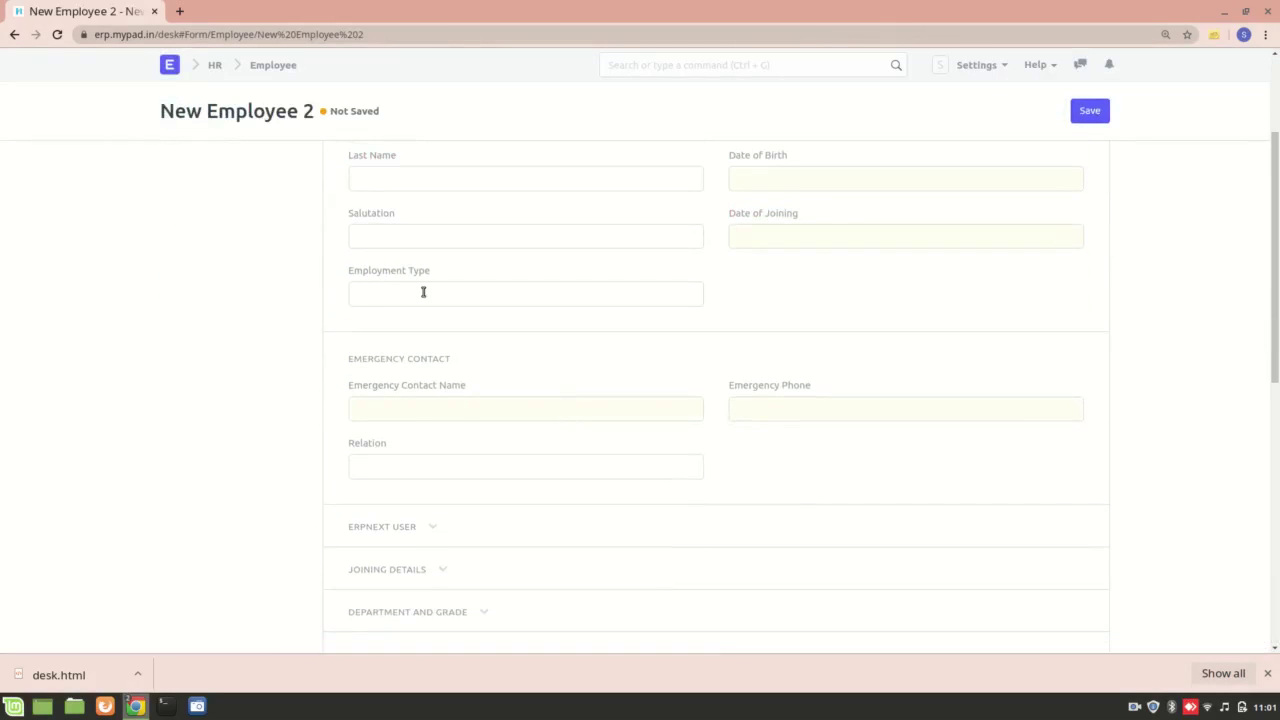
pyautogui.scroll(2, 391, 249)
pyautogui.scroll(1, 460, 226)
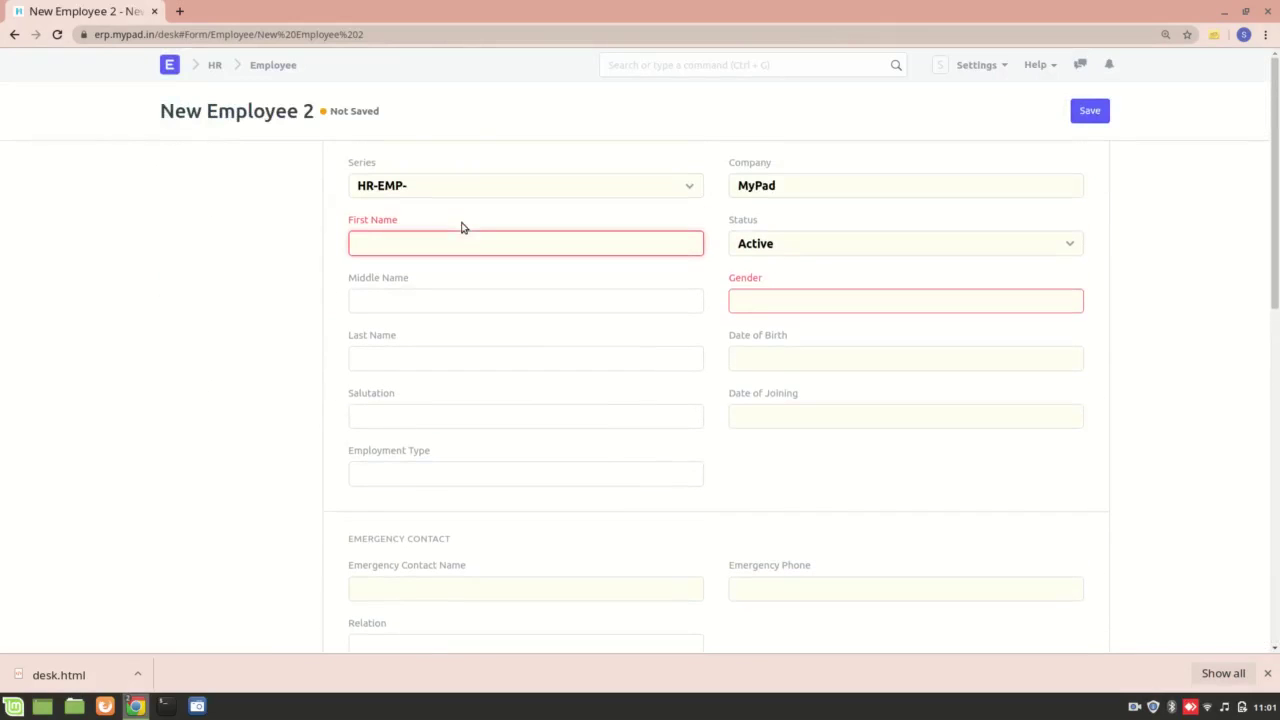
# Inspect the Series choices, First Name and Company (MyPad) fields, then return to the Employee list.
pyautogui.click(371, 241)
pyautogui.click(441, 187)
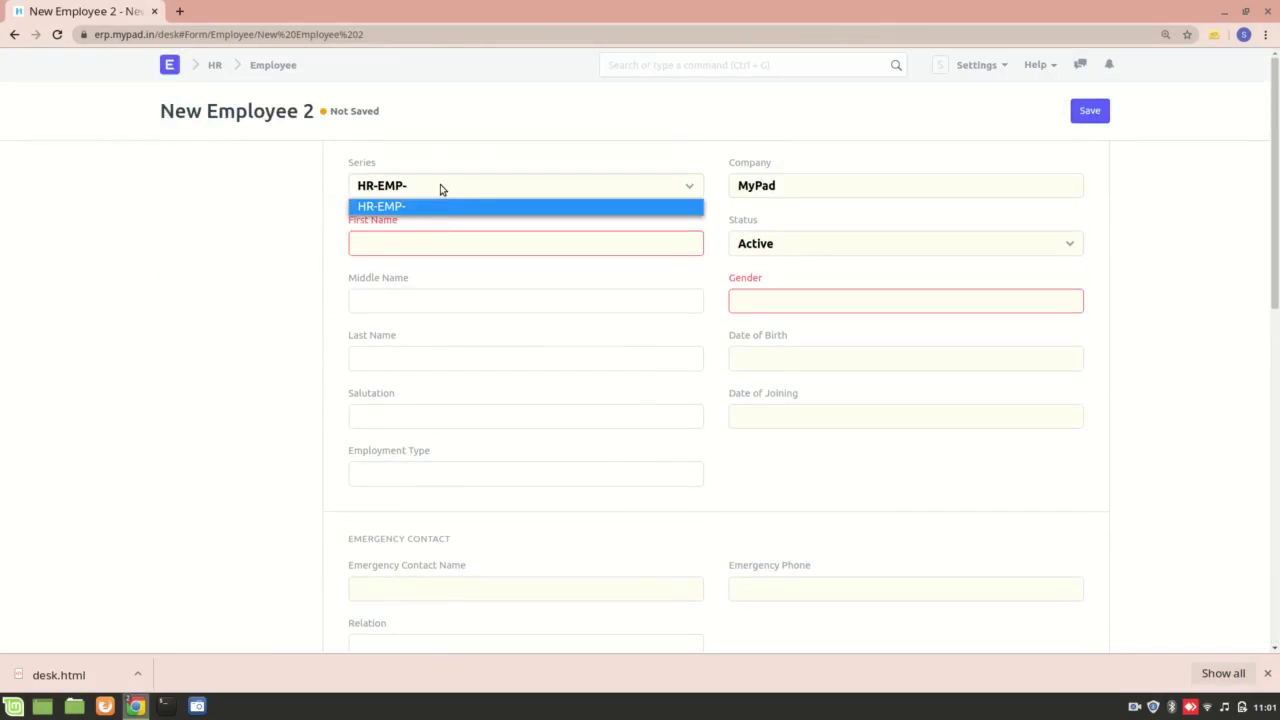
pyautogui.click(441, 187)
pyautogui.click(442, 236)
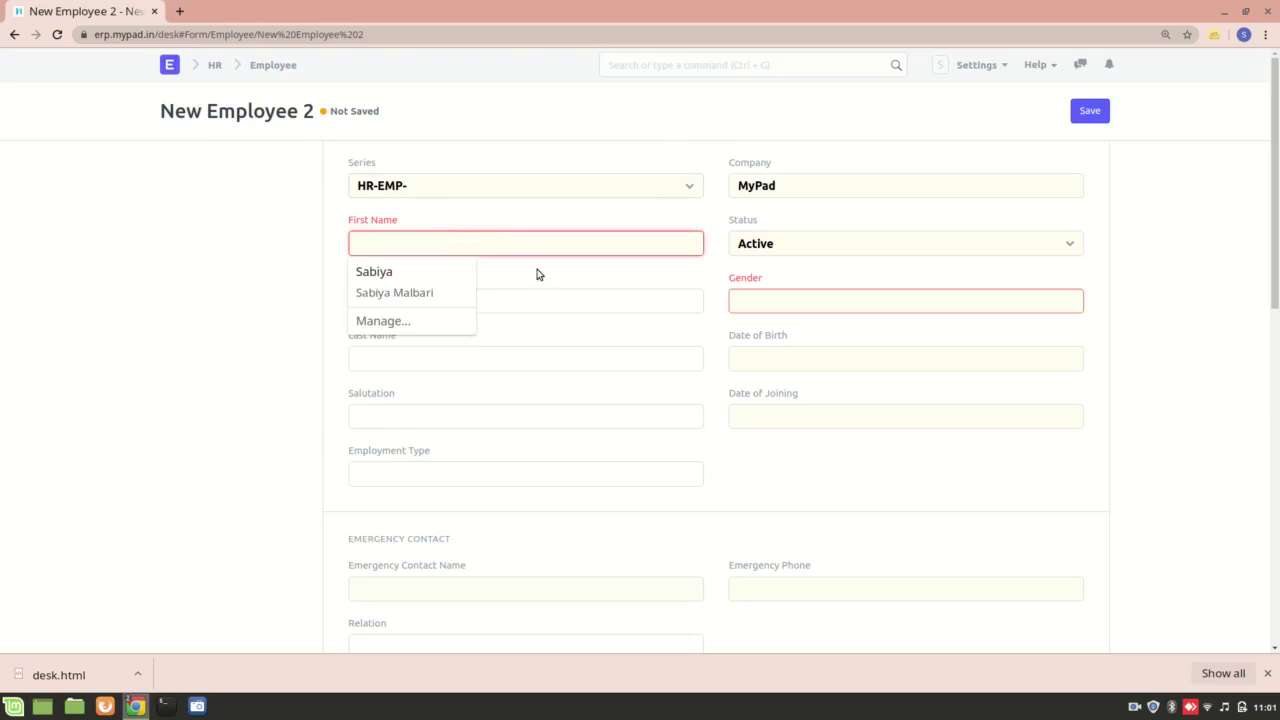
pyautogui.click(573, 276)
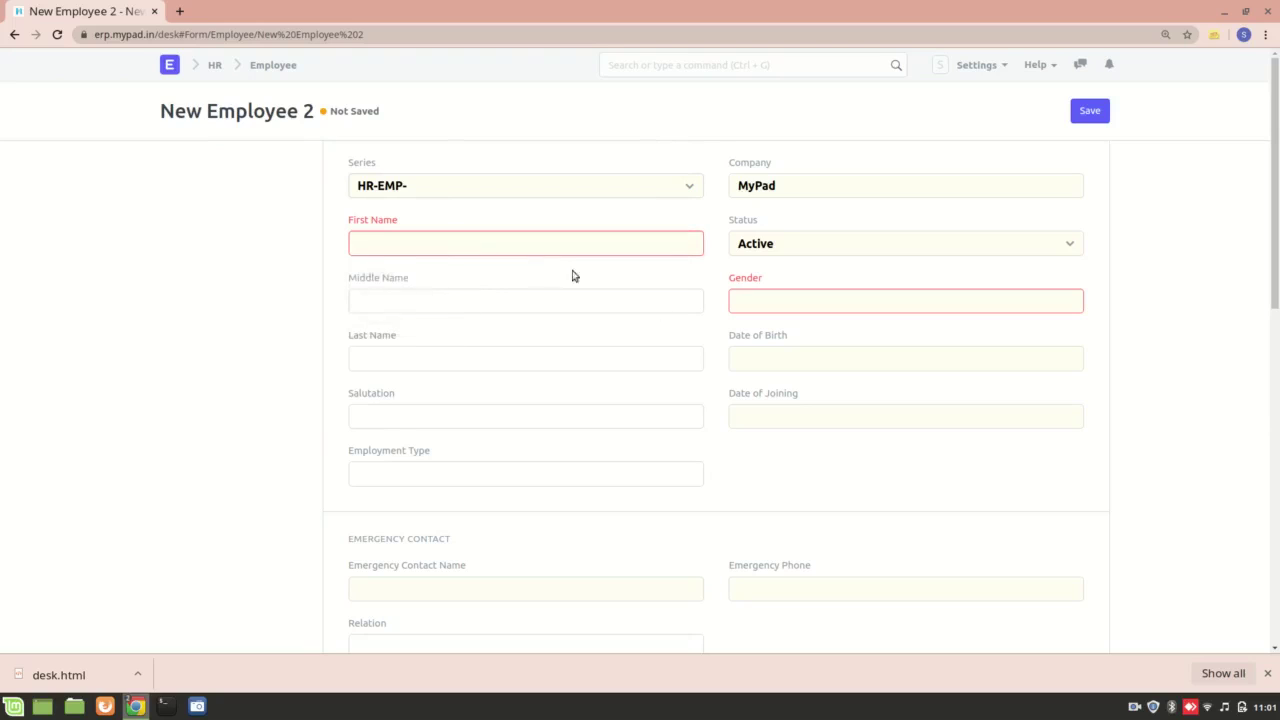
pyautogui.doubleClick(820, 191)
pyautogui.hotkey('alt', 'Tab')
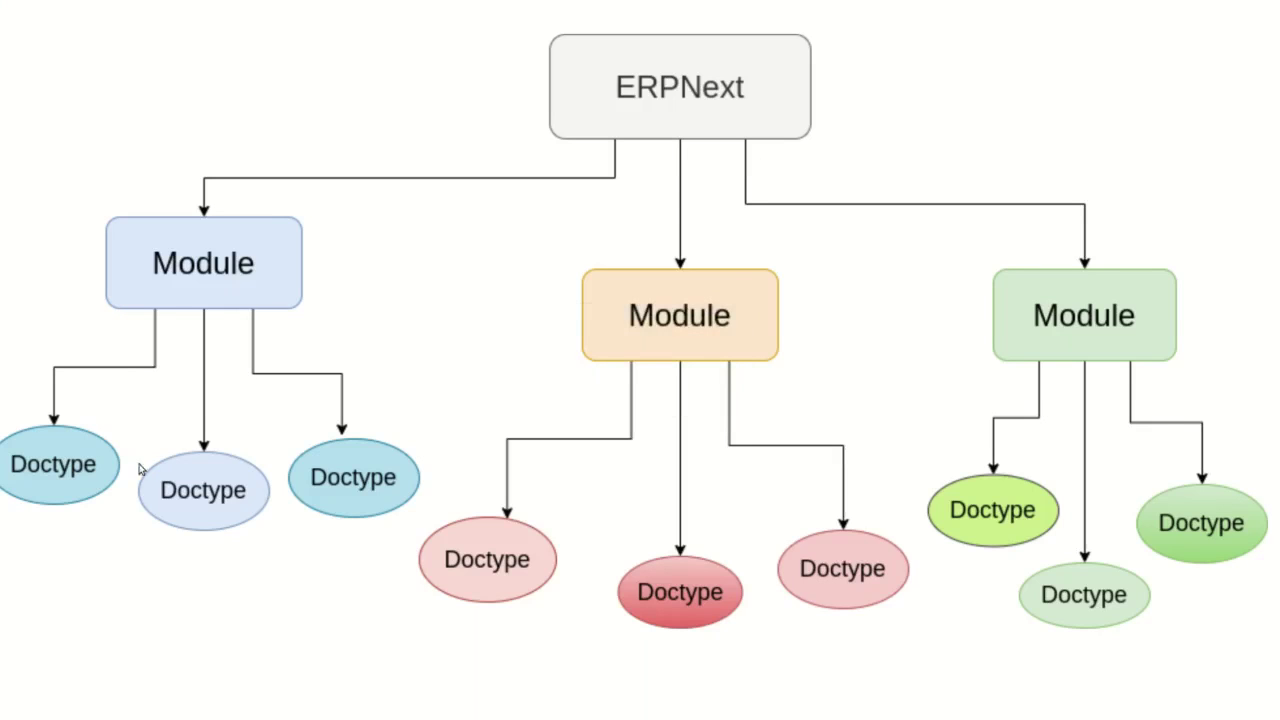
pyautogui.hotkey('alt', 'Tab')
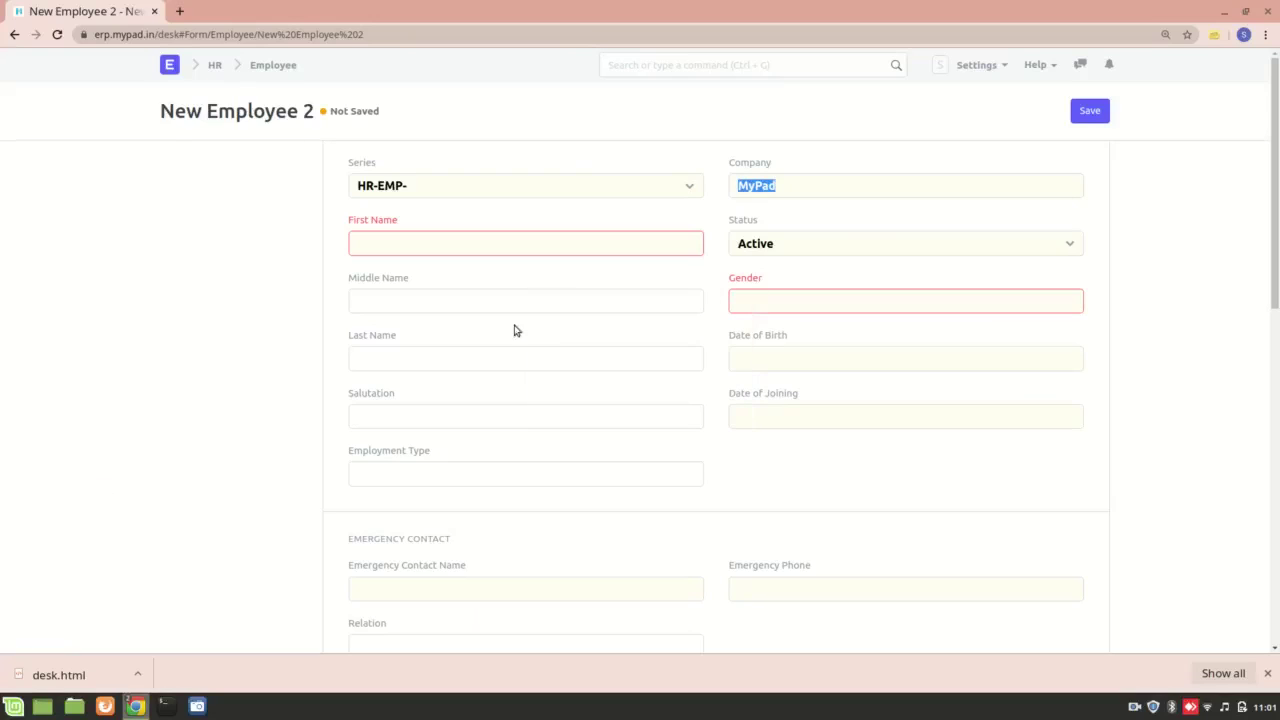
pyautogui.click(781, 176)
pyautogui.moveTo(814, 178); pyautogui.dragTo(726, 171)
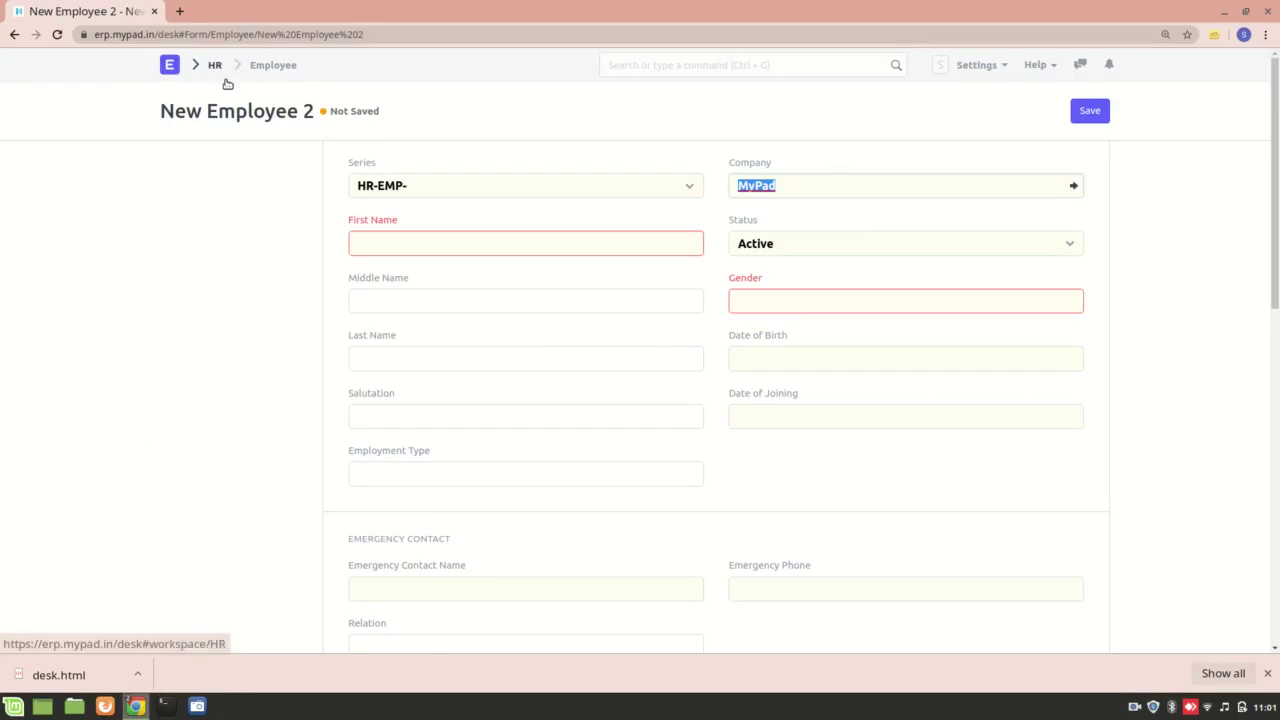
pyautogui.click(273, 65)
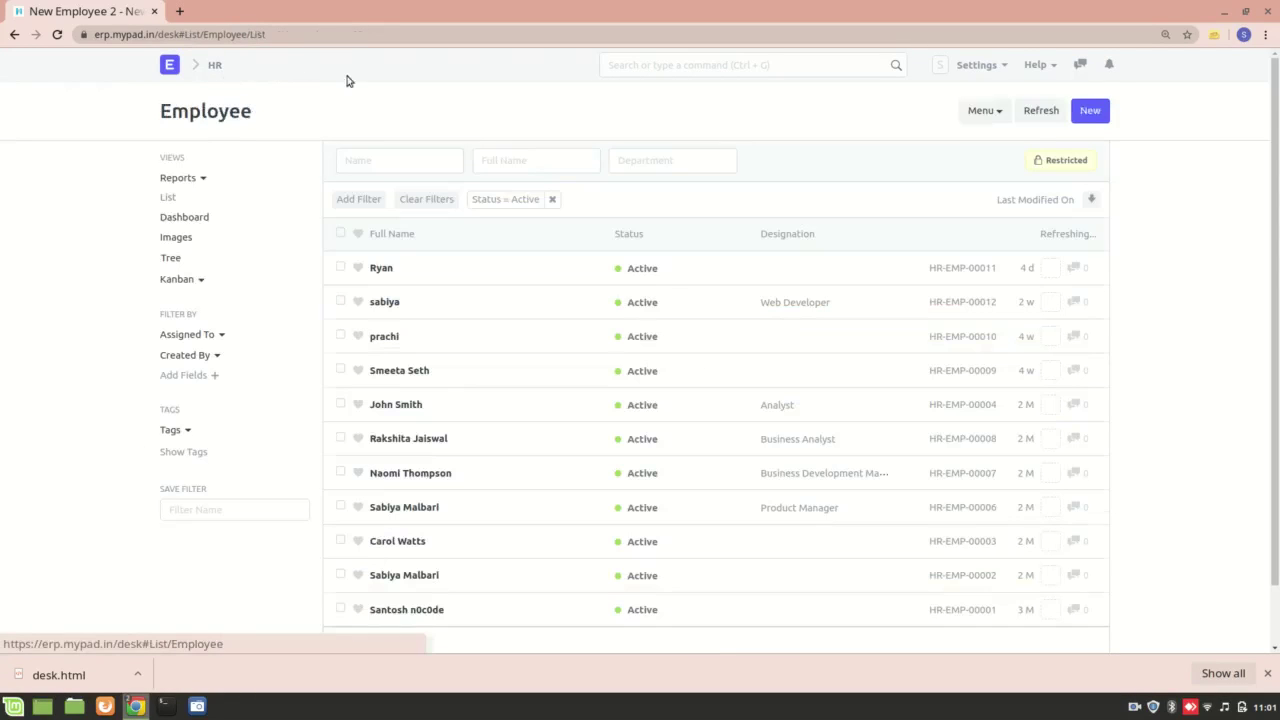
# Open Customize Form for Employee and scroll through its Fields table to row 50.
pyautogui.click(984, 110)
pyautogui.click(903, 262)
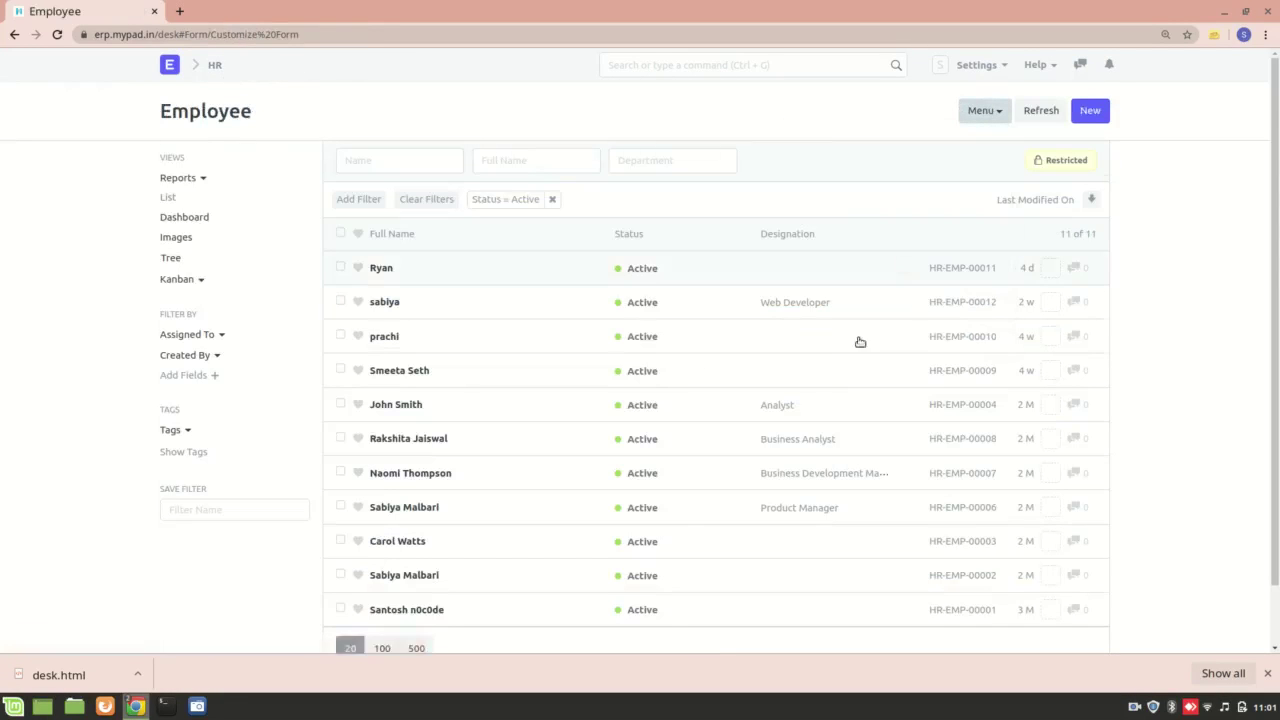
pyautogui.scroll(-3, 542, 457)
pyautogui.scroll(-10, 542, 457)
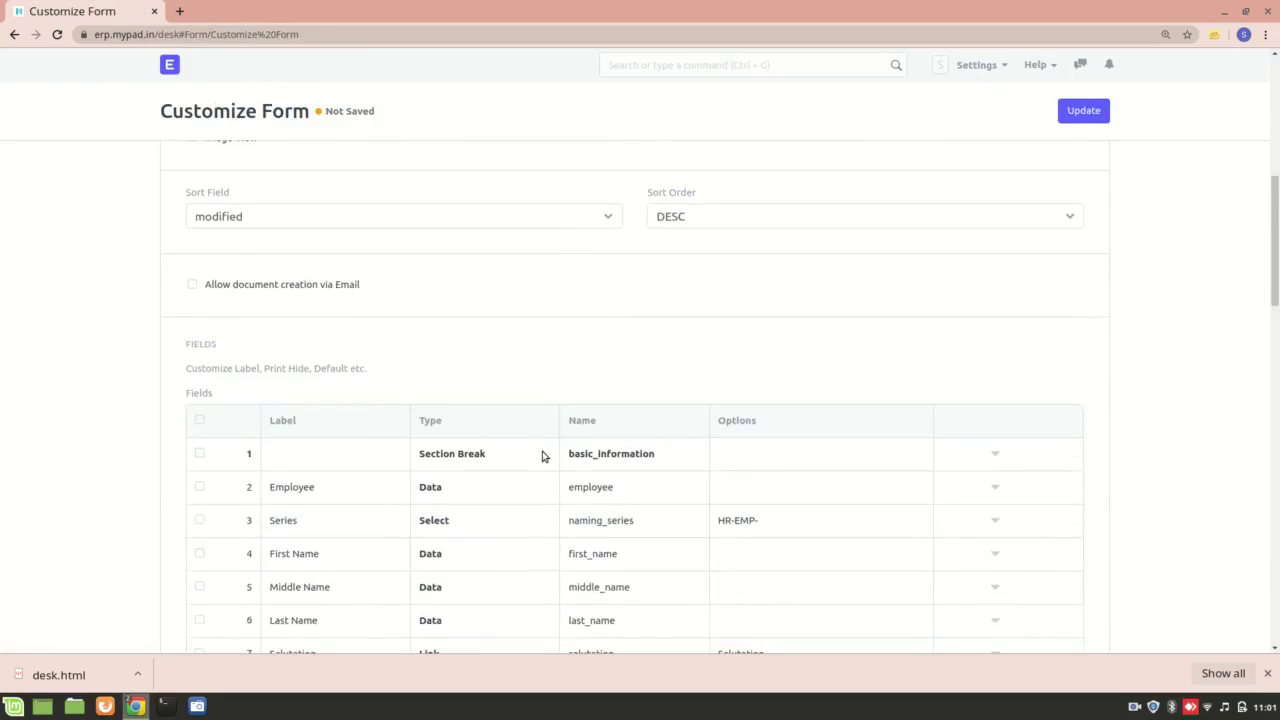
pyautogui.scroll(1, 391, 417)
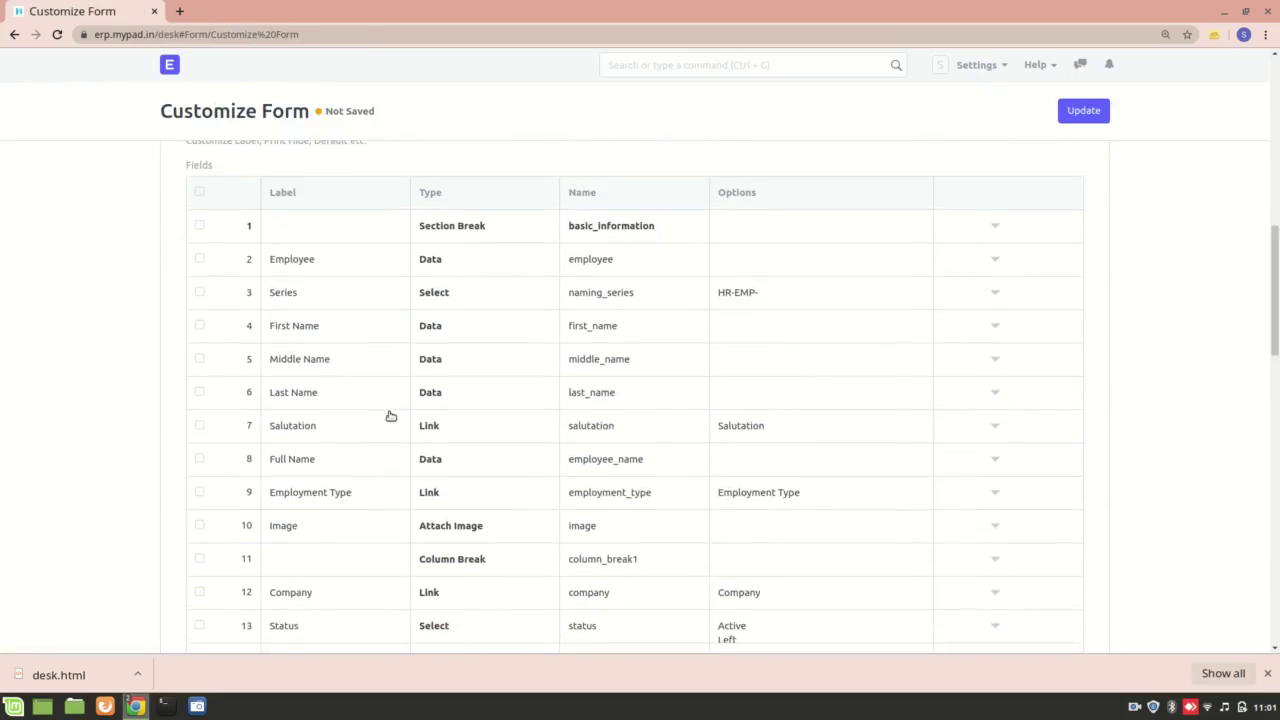
pyautogui.scroll(-3, 391, 471)
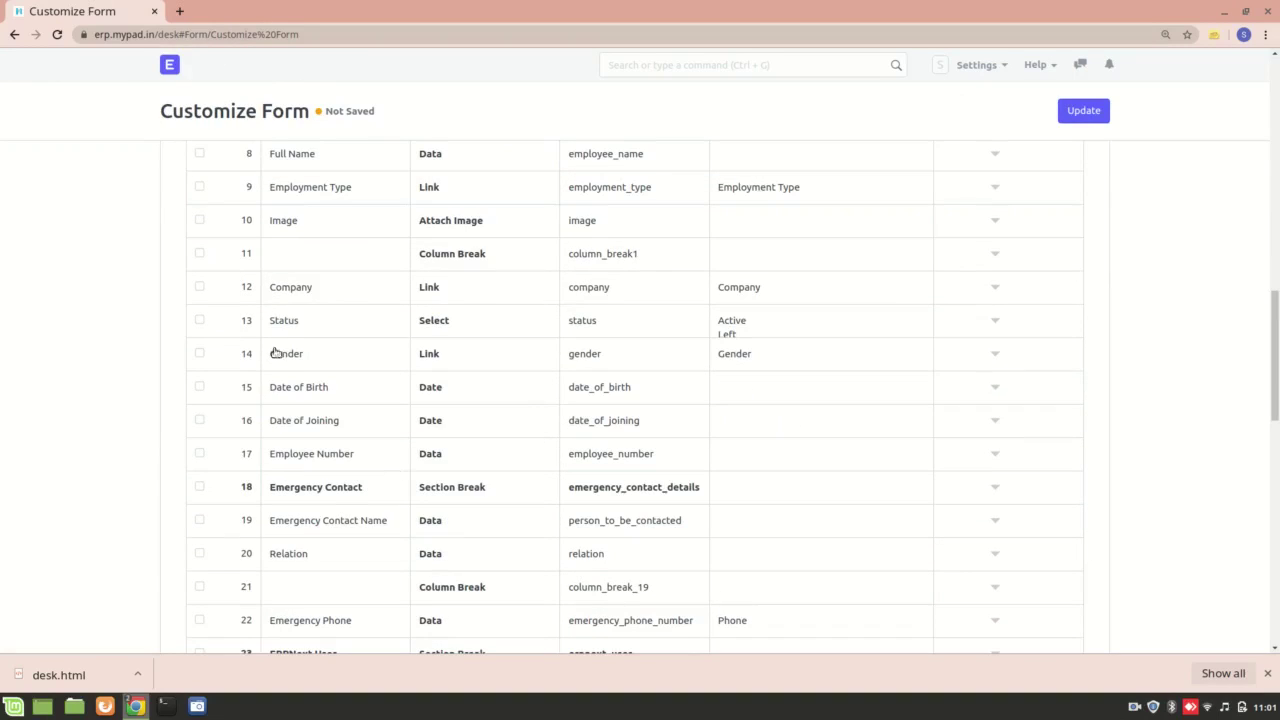
pyautogui.scroll(2, 343, 294)
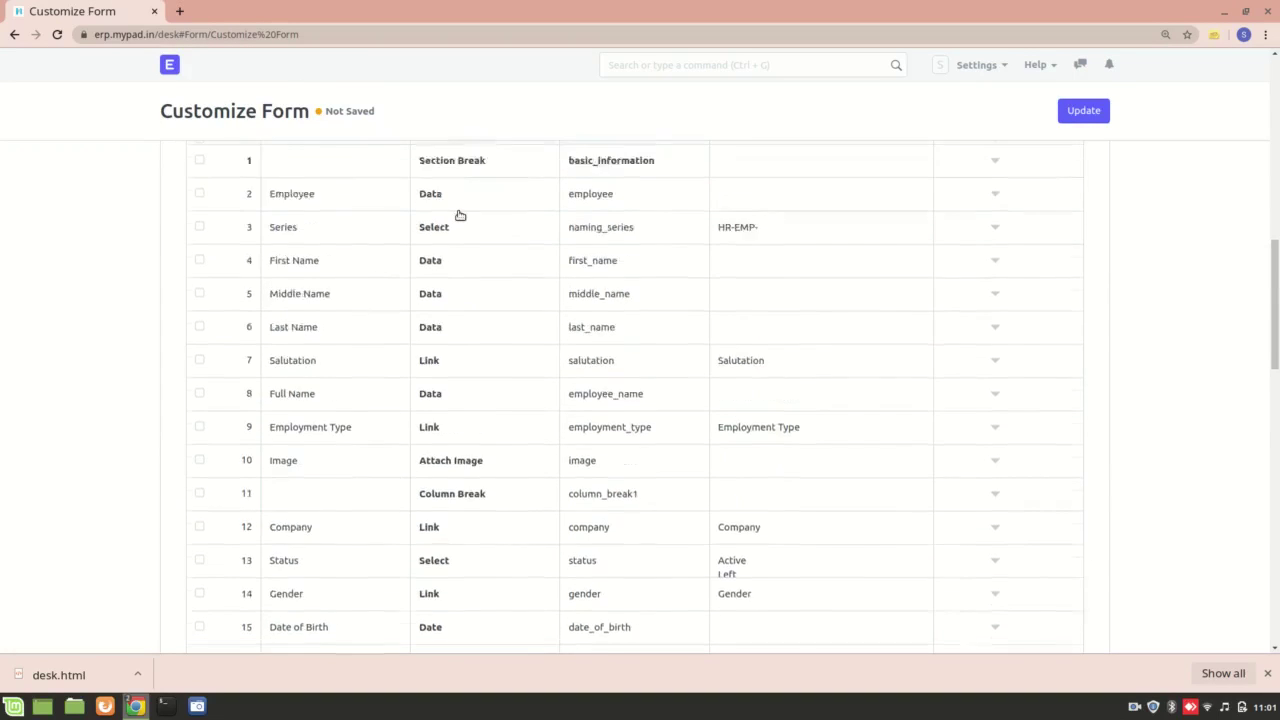
pyautogui.scroll(-2, 457, 214)
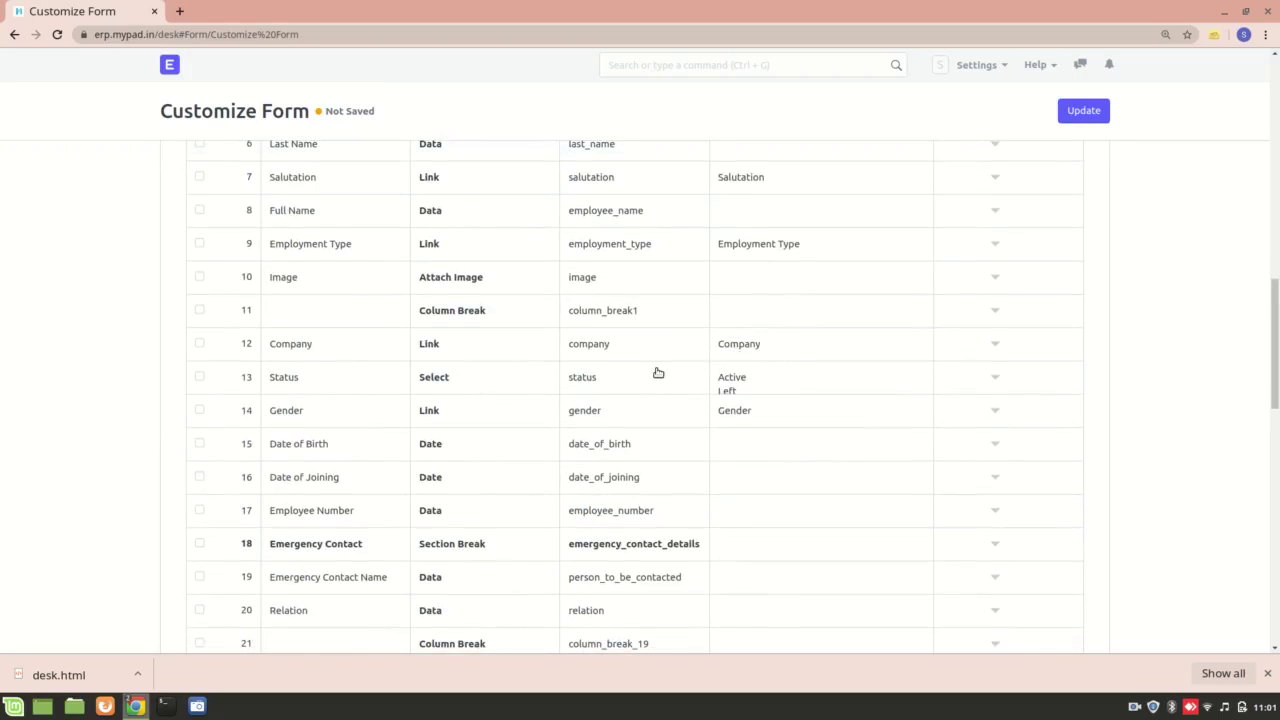
pyautogui.scroll(2, 657, 372)
pyautogui.scroll(3, 657, 372)
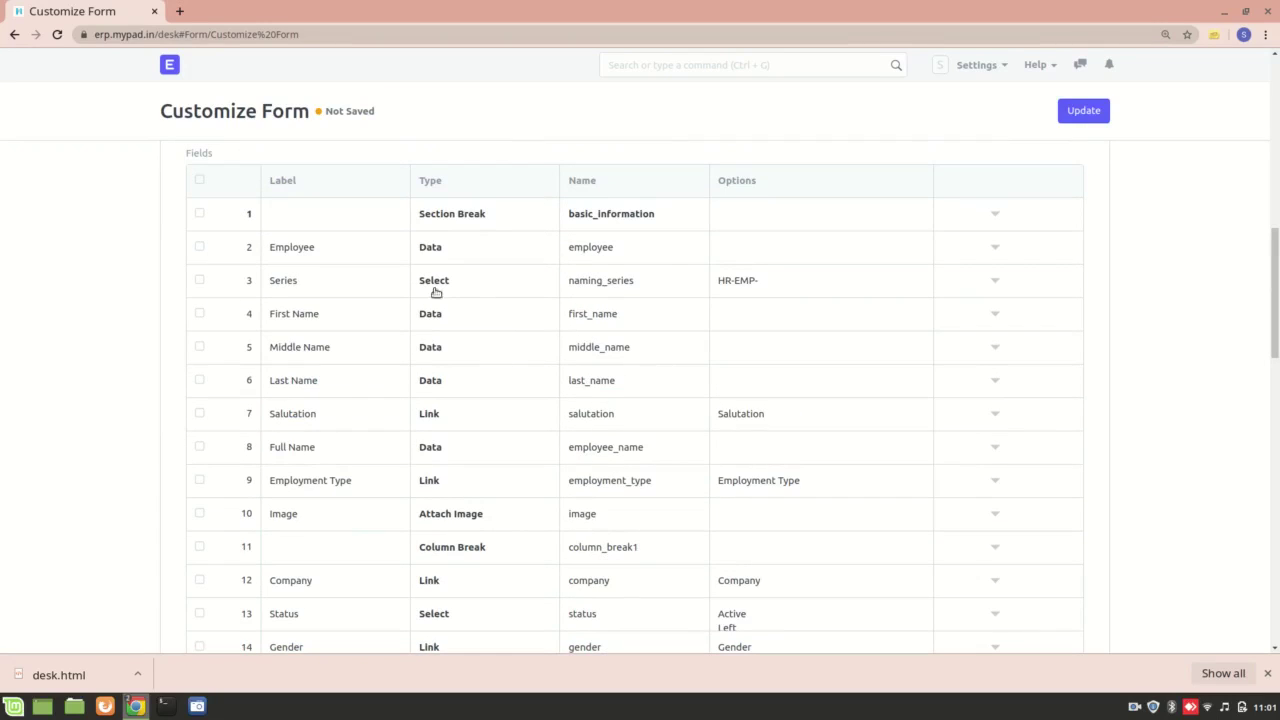
pyautogui.scroll(-3, 397, 466)
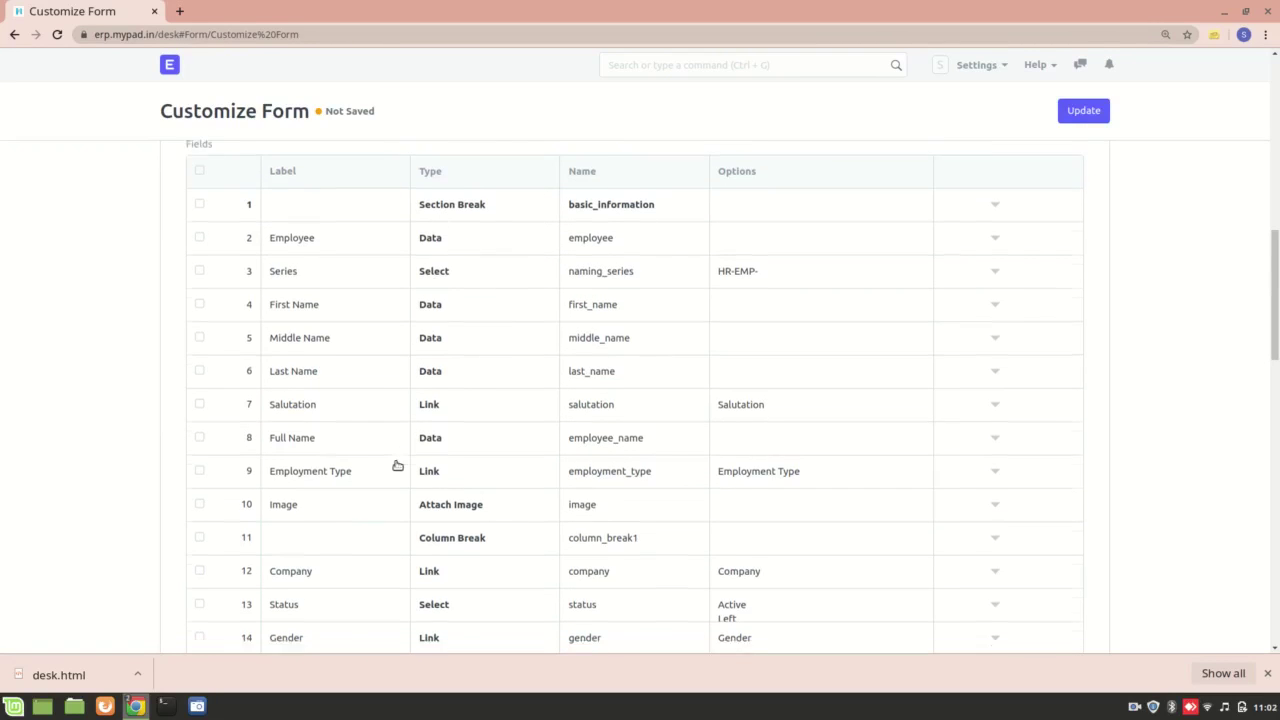
pyautogui.scroll(-10, 446, 526)
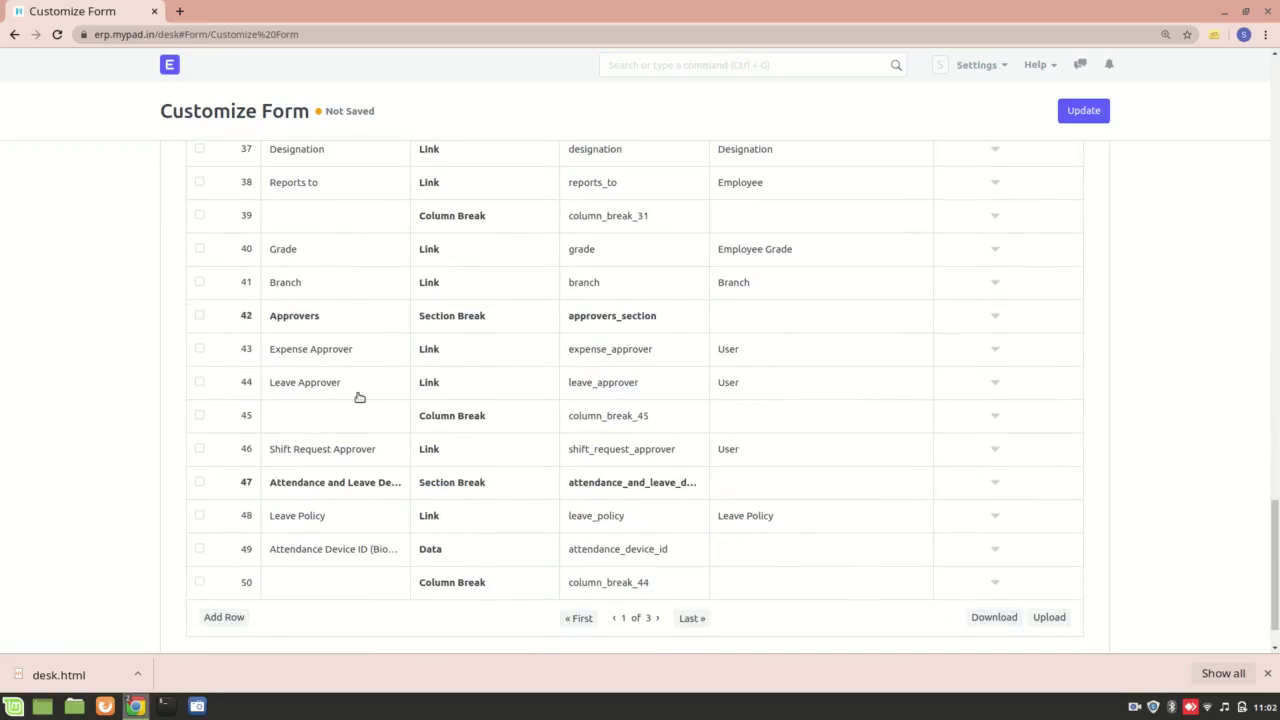
pyautogui.click(224, 617)
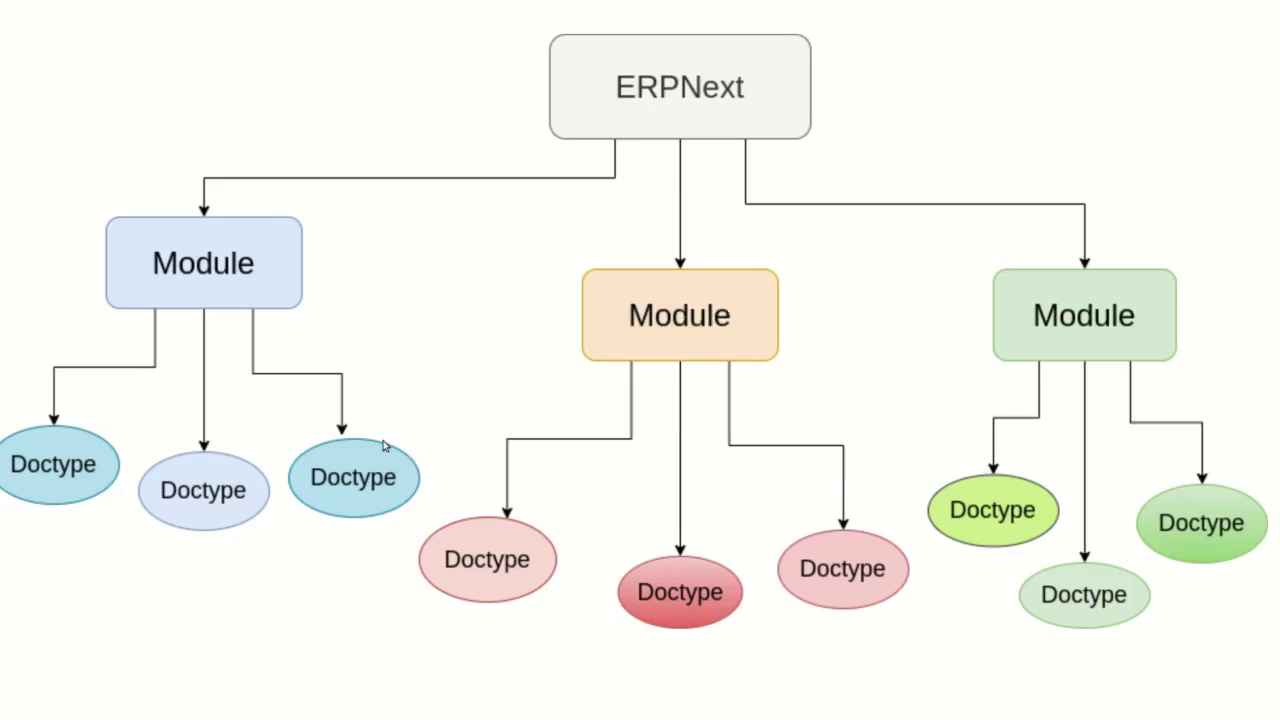
# Advance to the recruitment flowchart slide and go back to the ERPNext home workspace.
pyautogui.press('Right')
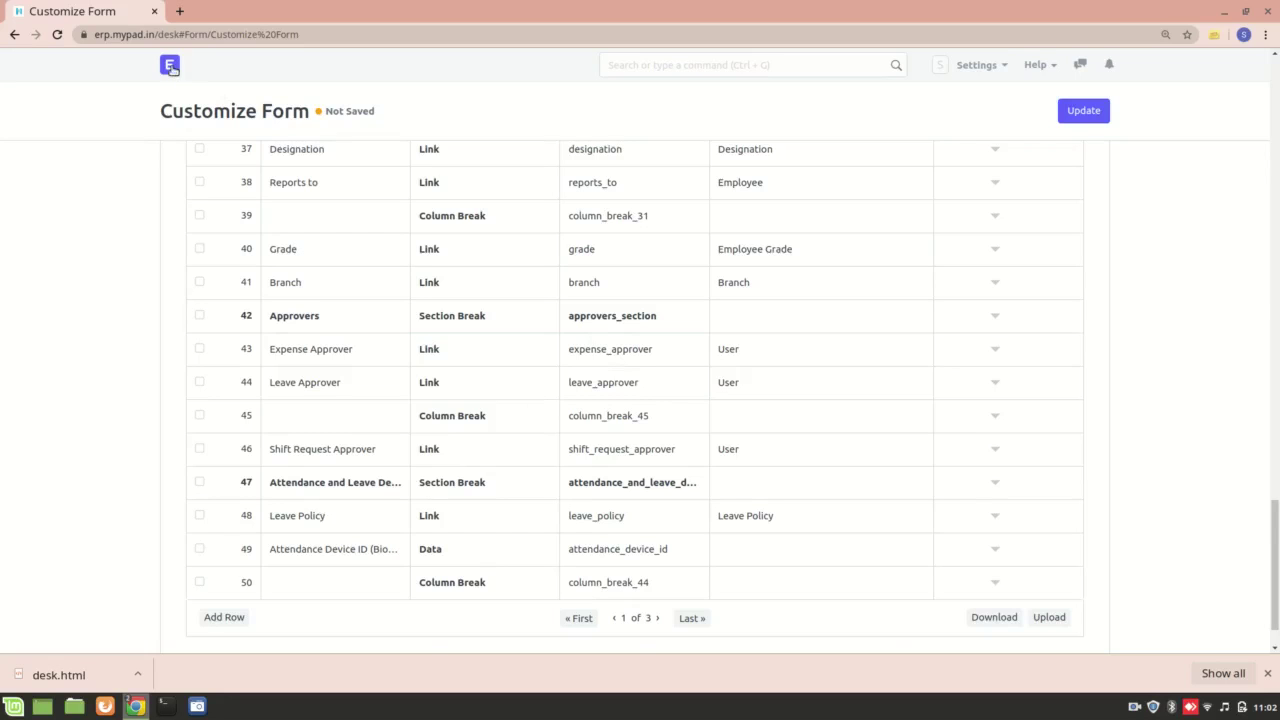
pyautogui.click(170, 66)
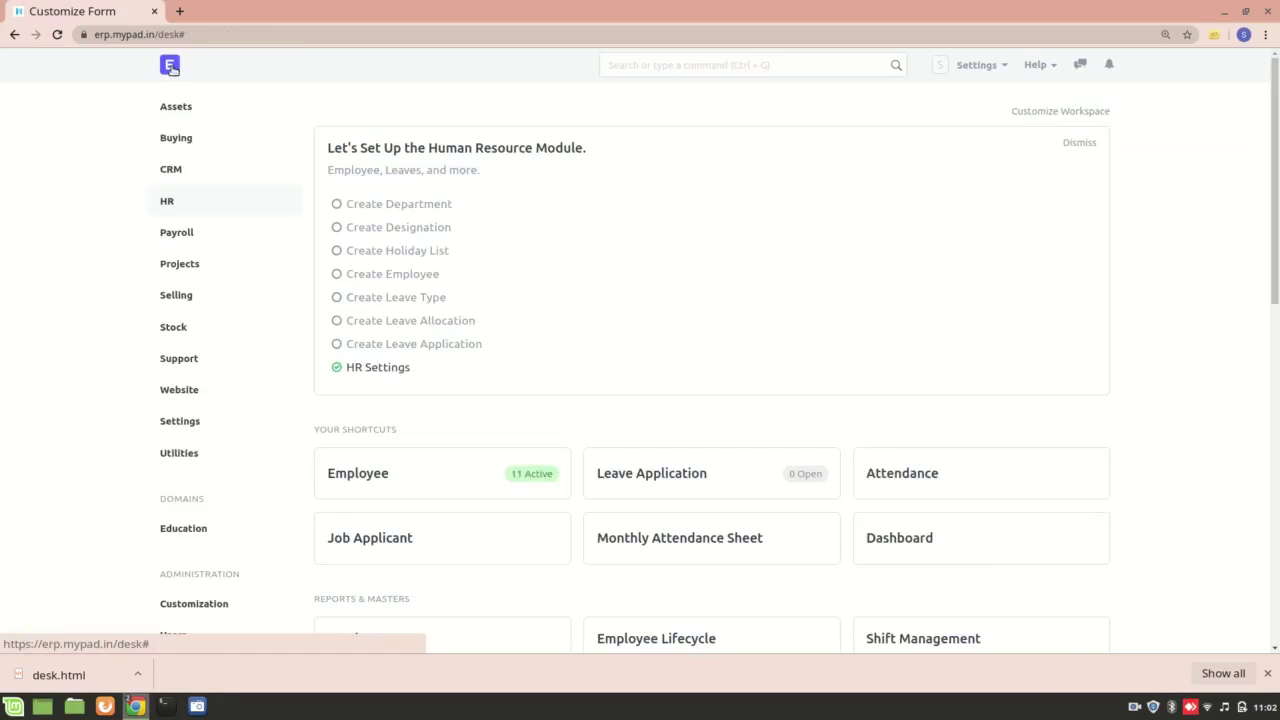
pyautogui.scroll(-2, 417, 417)
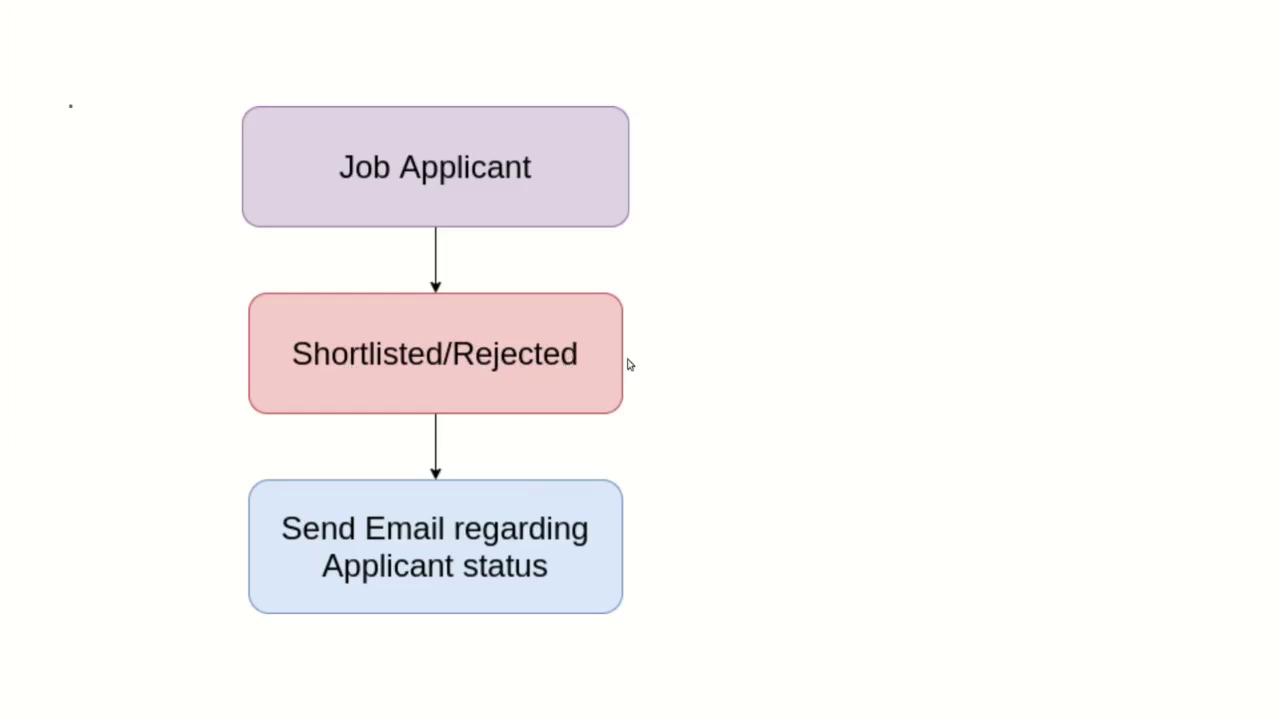
# Open a job applicant's record from the Job Applicant list.
pyautogui.hotkey('alt', 'Tab')
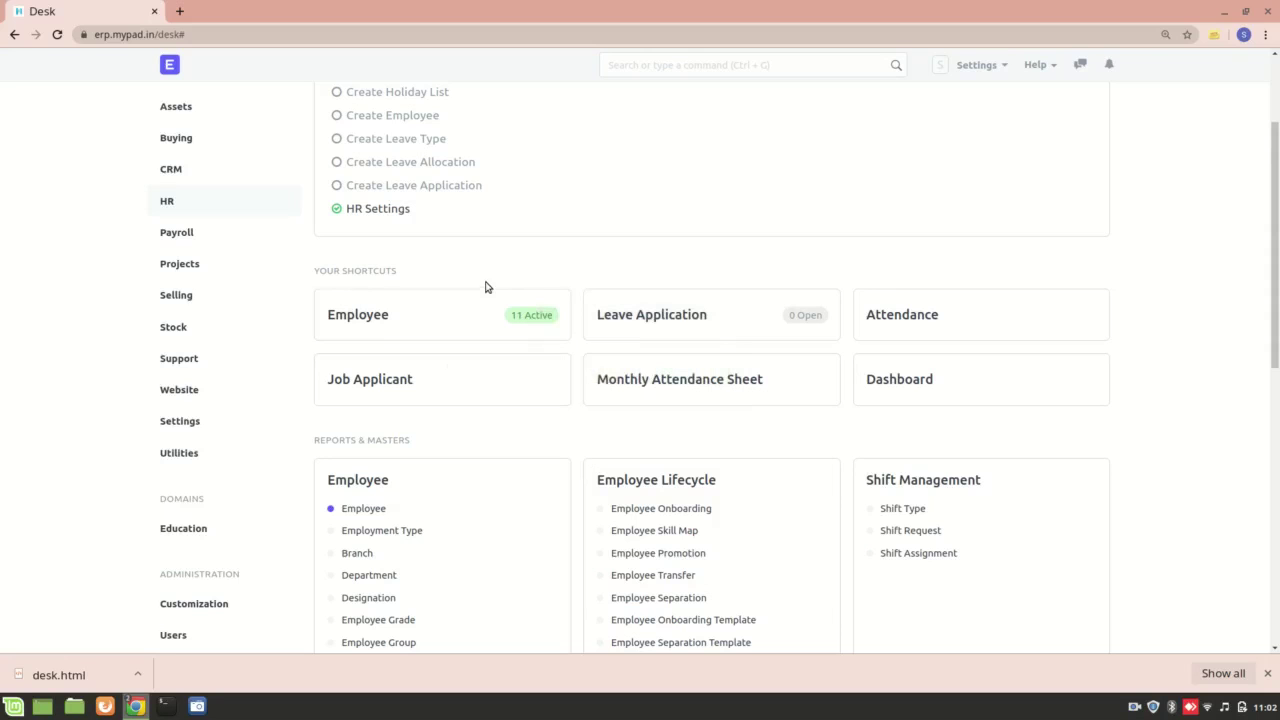
pyautogui.scroll(-5, 409, 522)
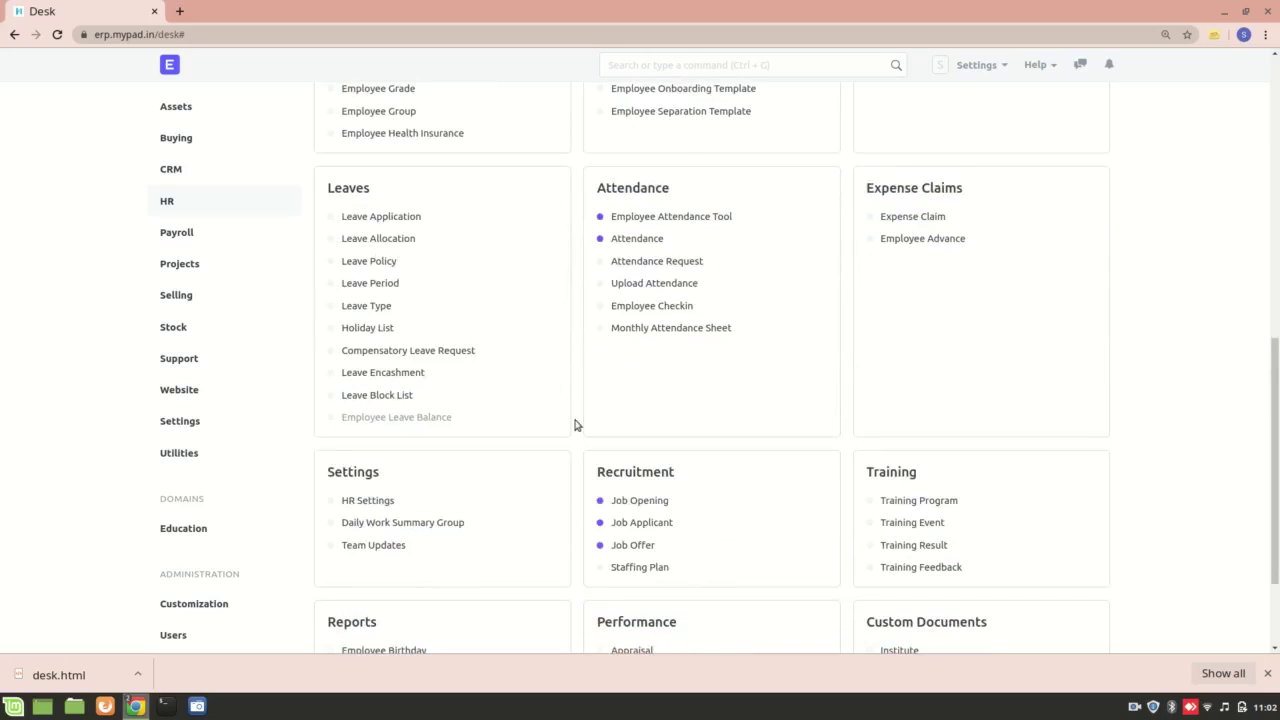
pyautogui.scroll(-2, 575, 425)
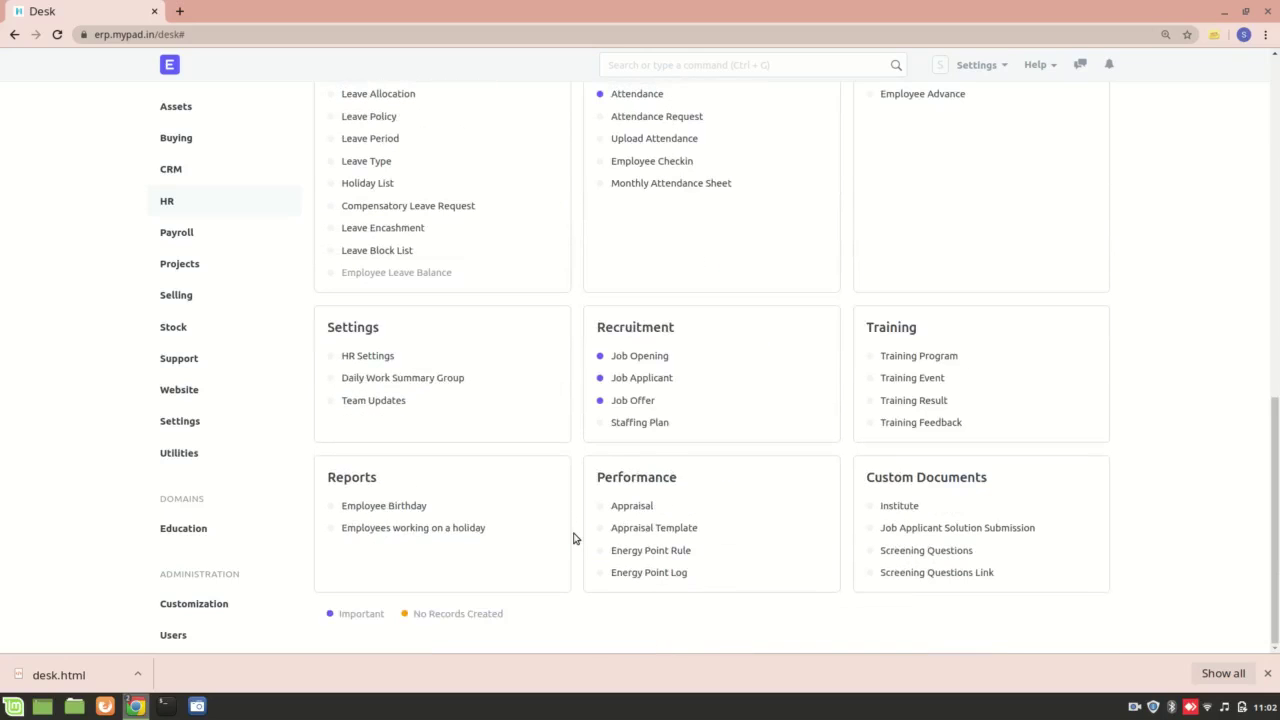
pyautogui.click(641, 378)
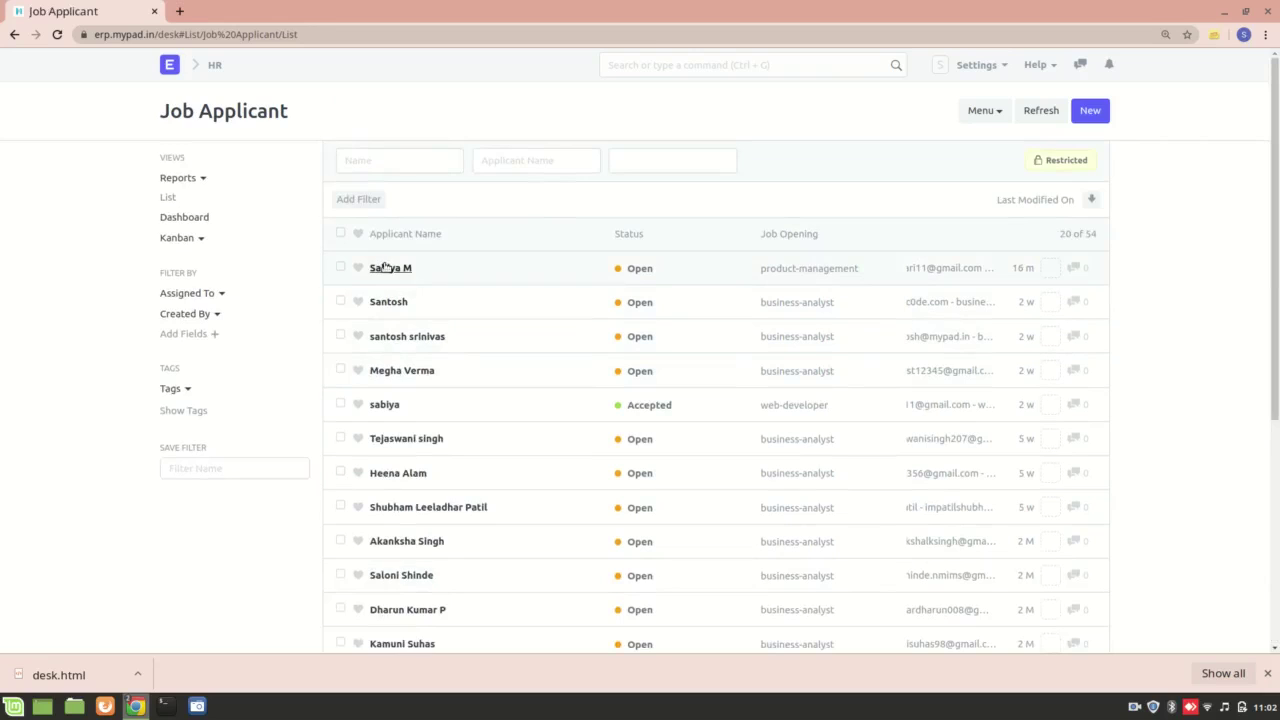
pyautogui.click(388, 267)
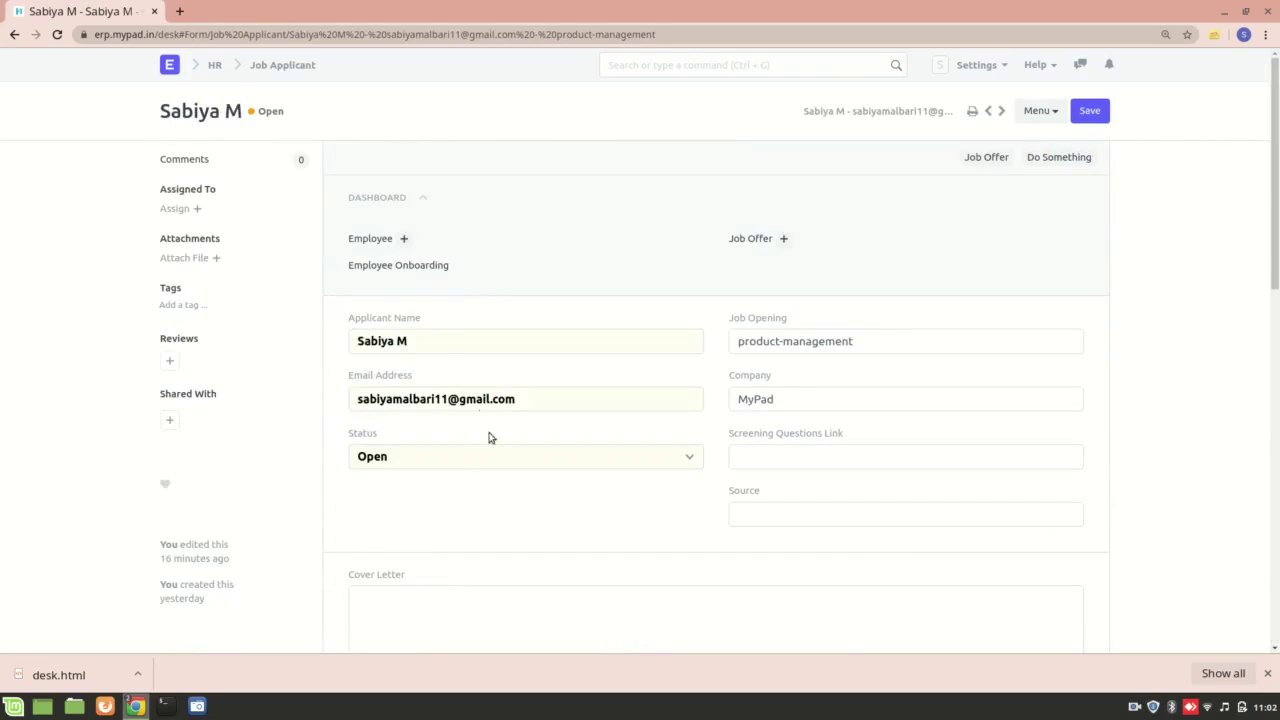
# Set the applicant's status to Shortlisted and check the linked product-management job opening.
pyautogui.click(406, 456)
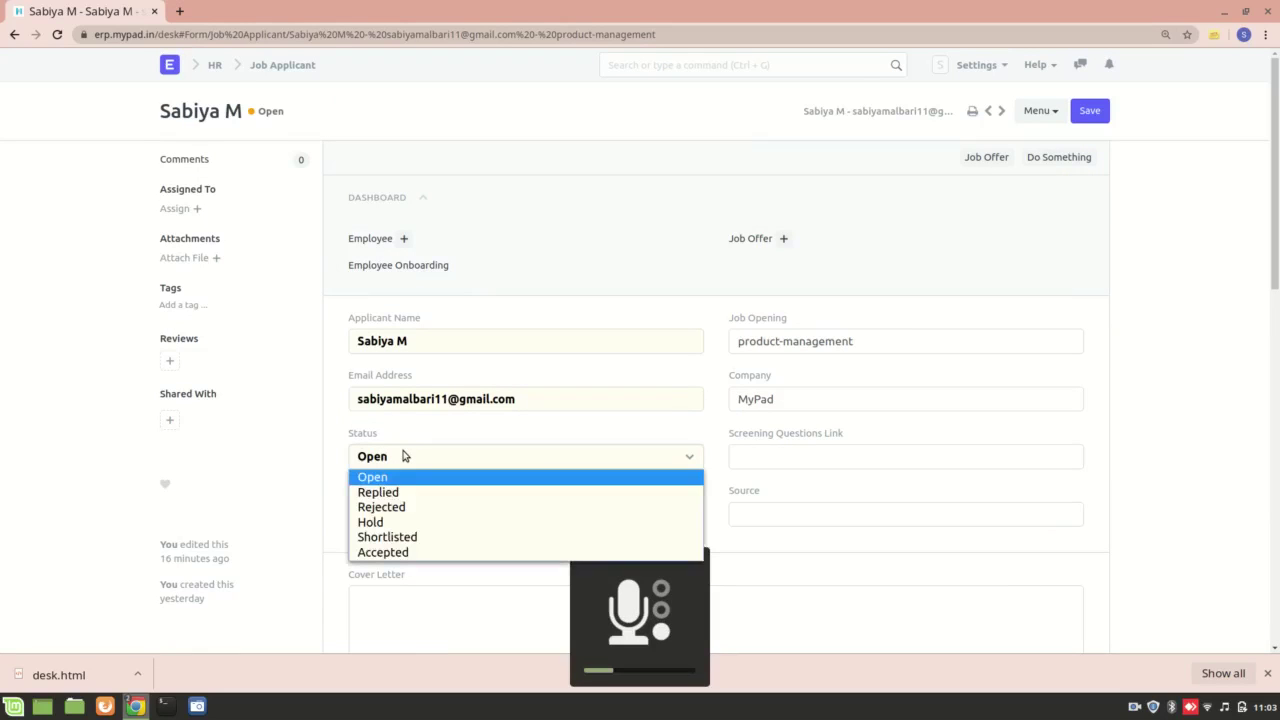
pyautogui.click(421, 538)
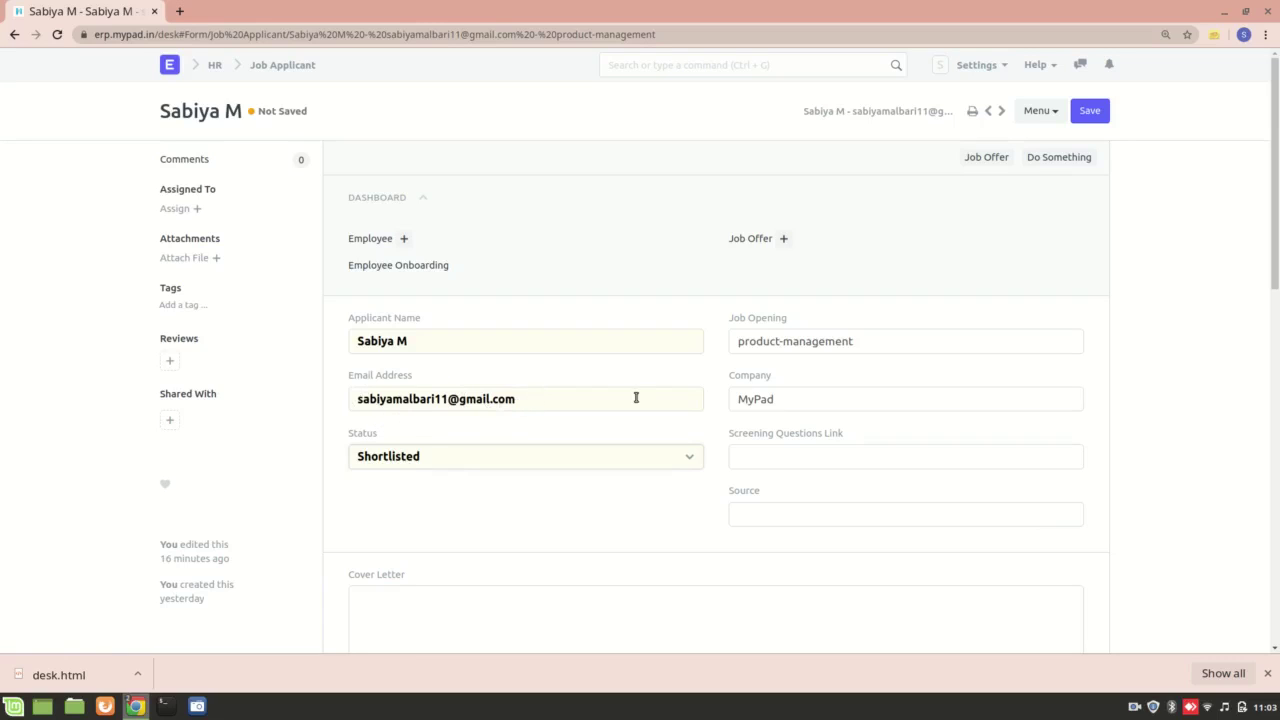
pyautogui.click(1073, 343)
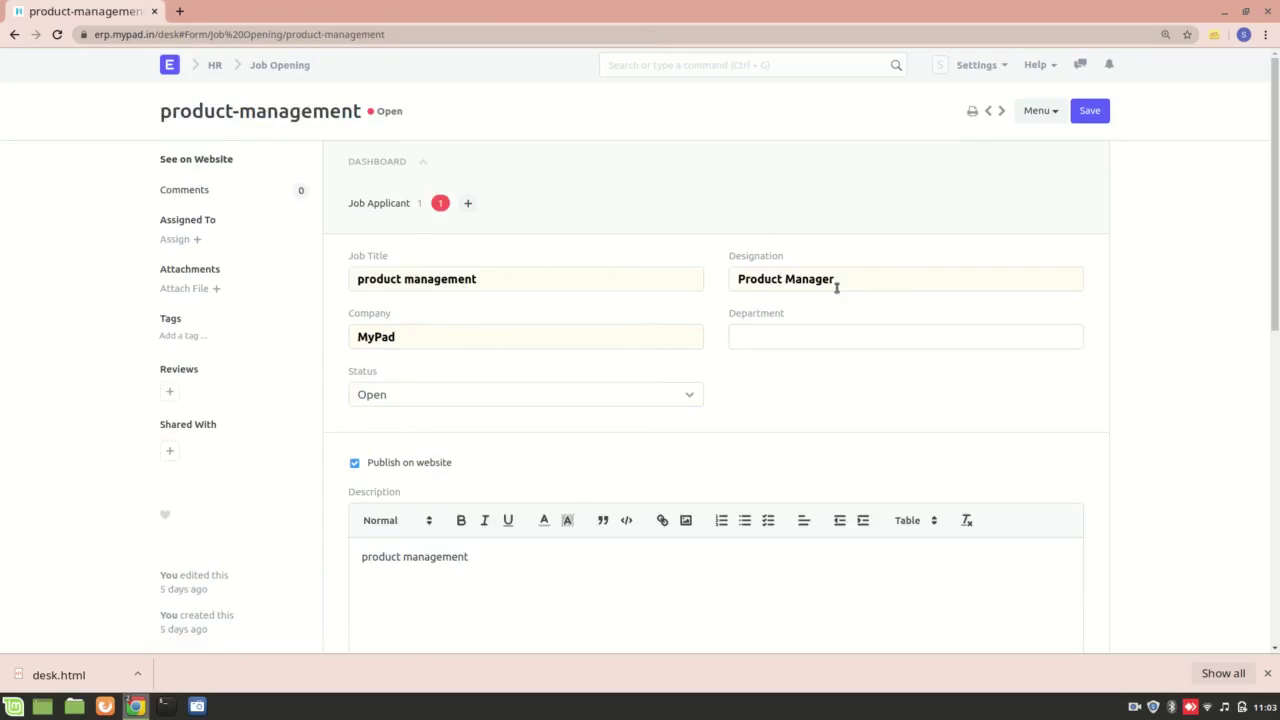
pyautogui.click(13, 37)
# Search 'notifi' in the awesome bar and open the Notification list.
pyautogui.click(649, 66)
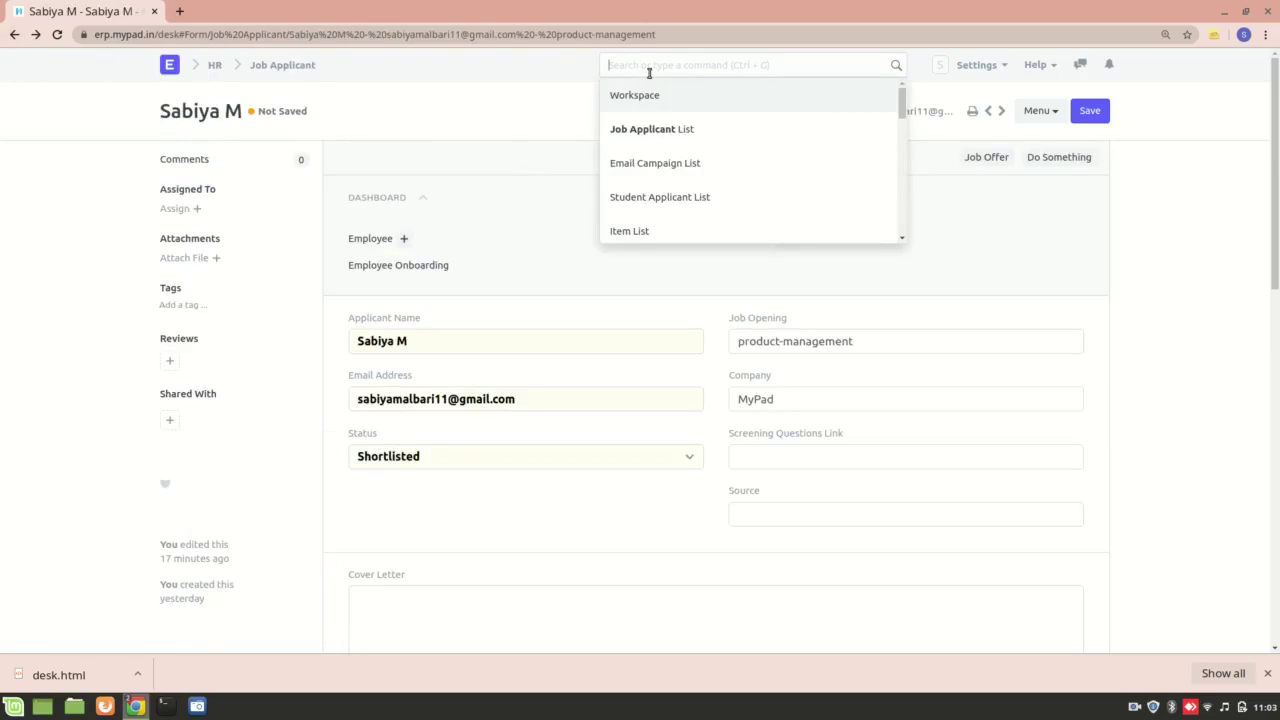
pyautogui.write('notifi')
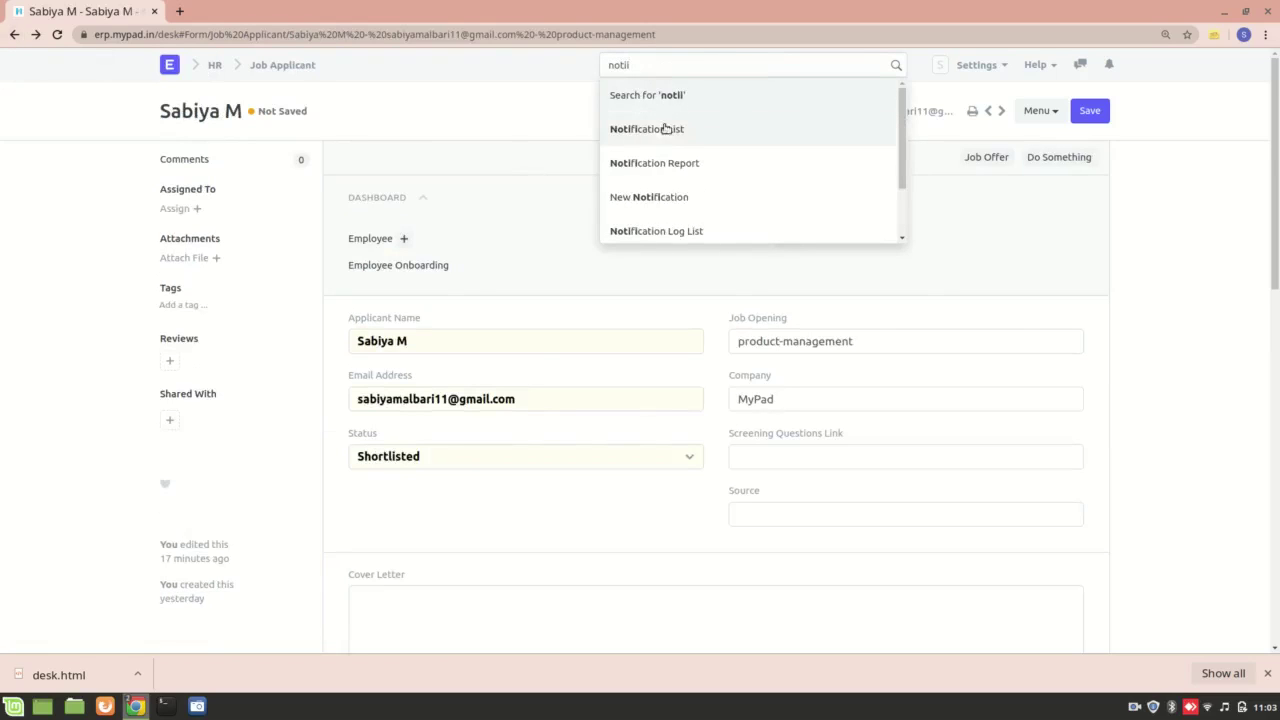
pyautogui.click(667, 131)
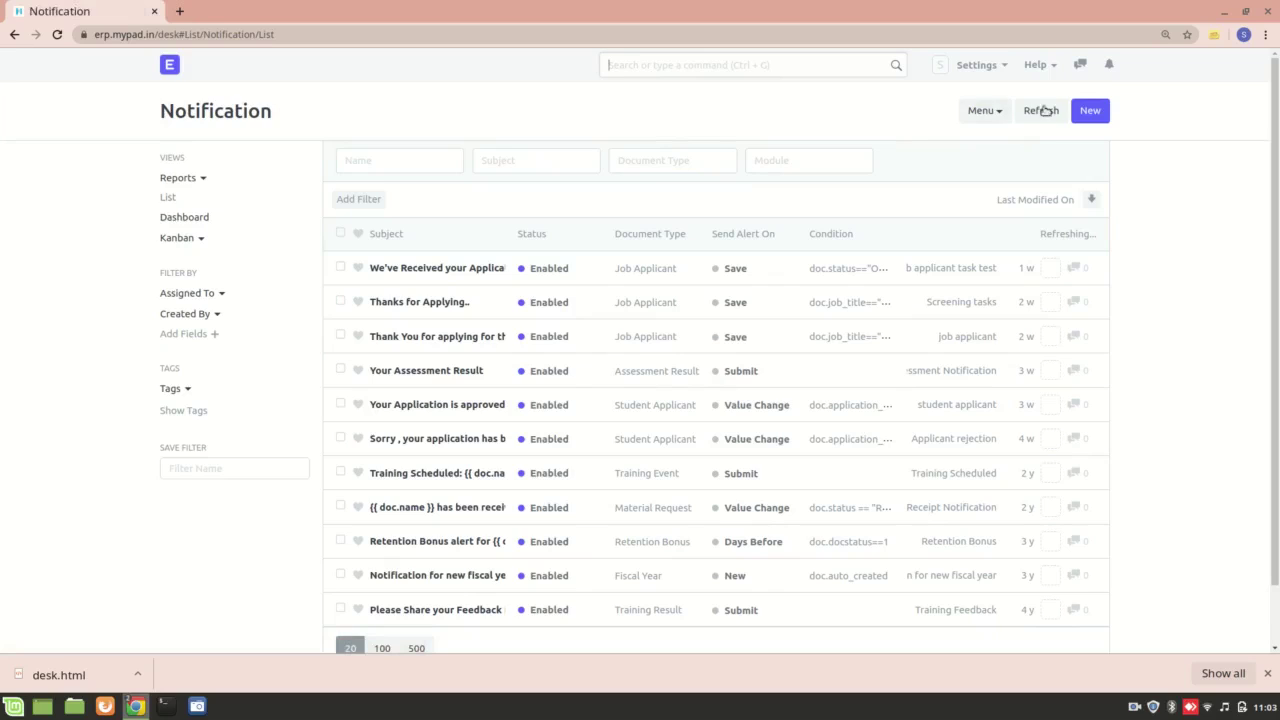
# Create a notification named Shortlisted with subject 'You have been shortlisted for the next round.'.
pyautogui.click(1089, 110)
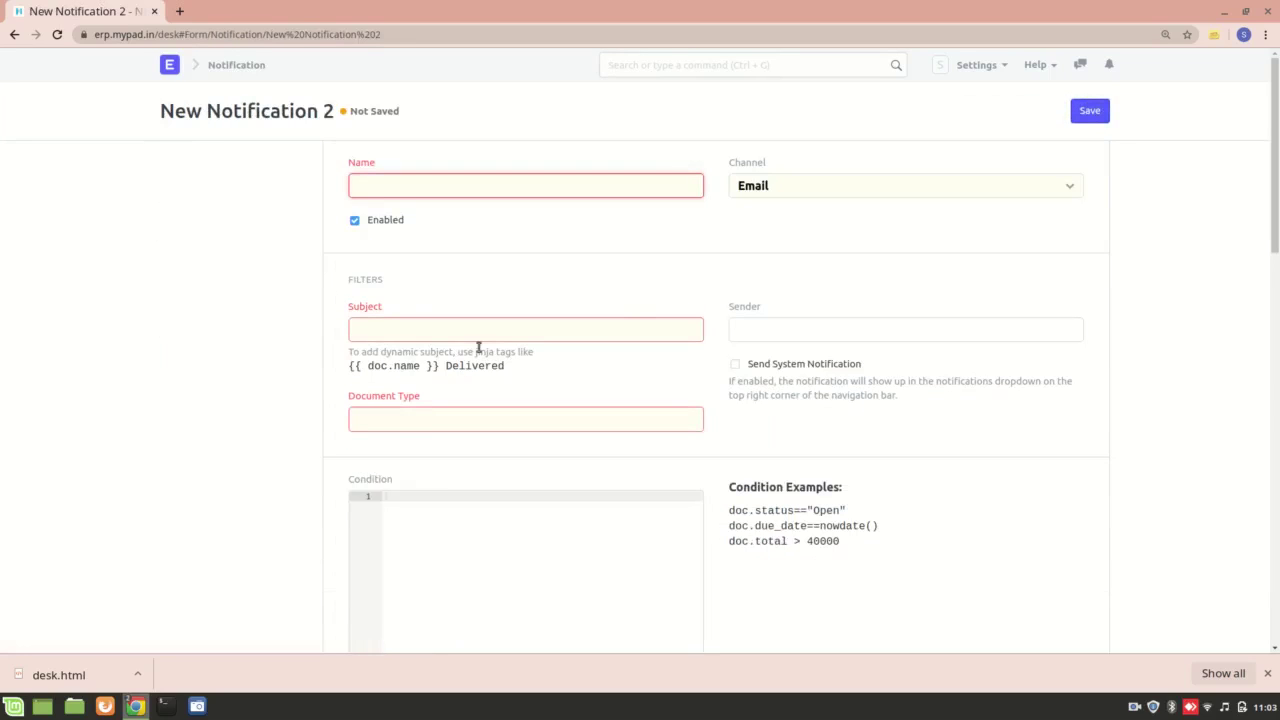
pyautogui.write('Shortlisted')
pyautogui.click(399, 336)
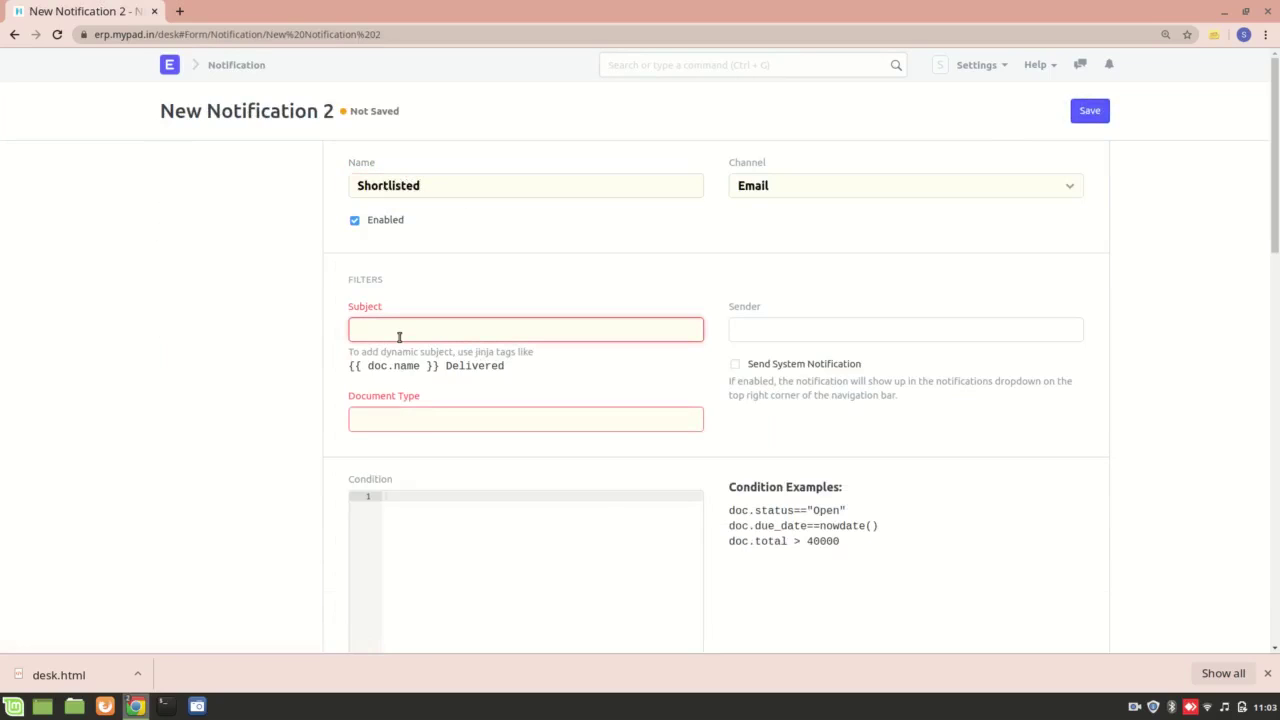
pyautogui.write('You have been shortlisted for the')
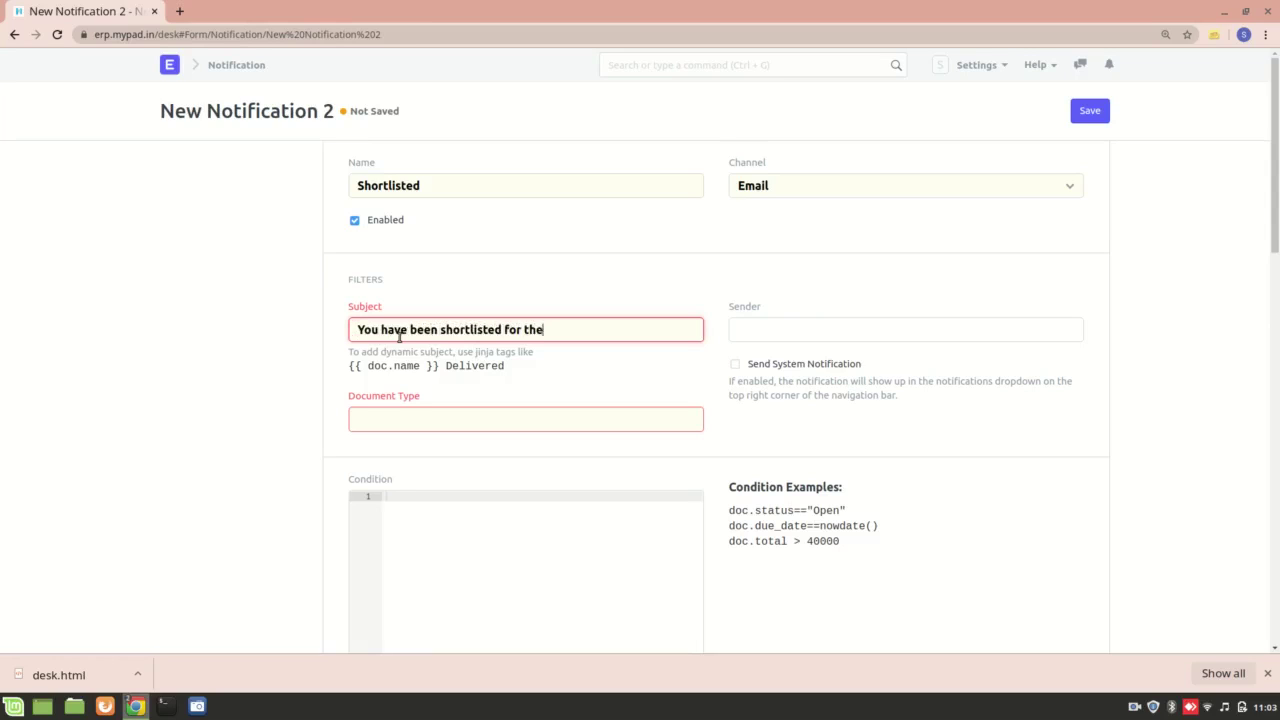
pyautogui.write(' next round.')
# Set the notification's Document Type to Job Applicant.
pyautogui.click(511, 417)
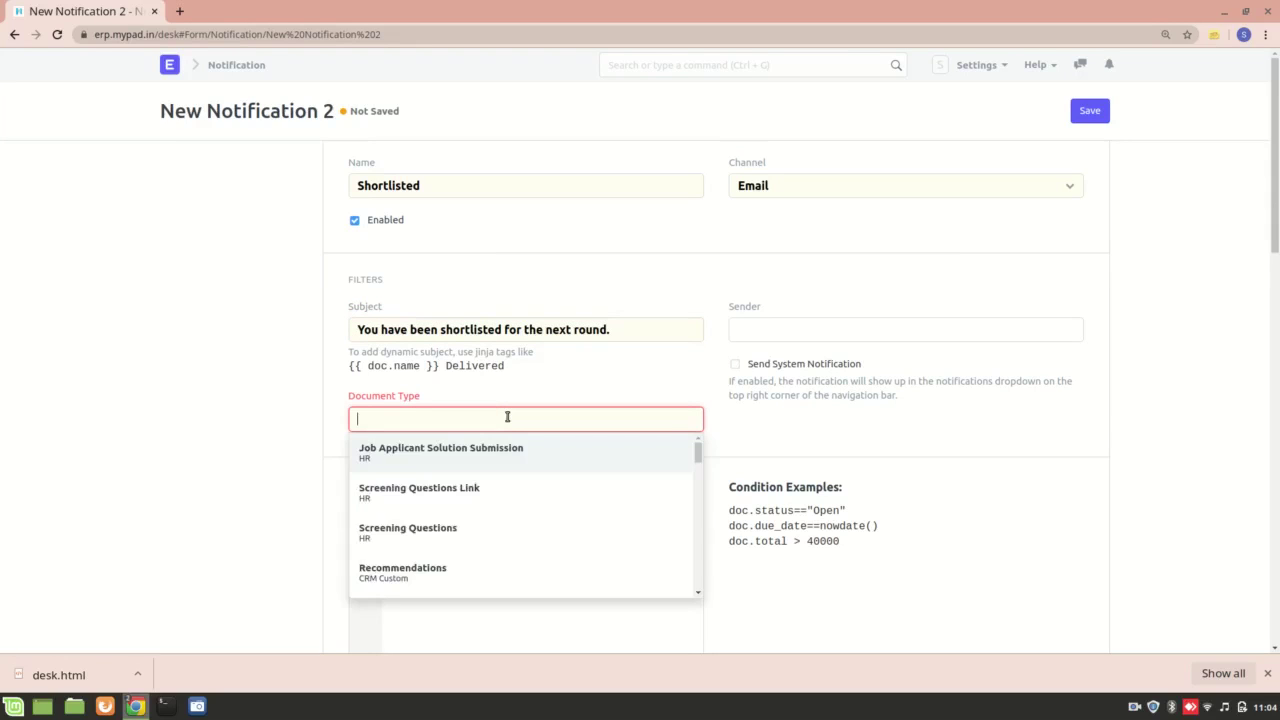
pyautogui.scroll(-2, 493, 503)
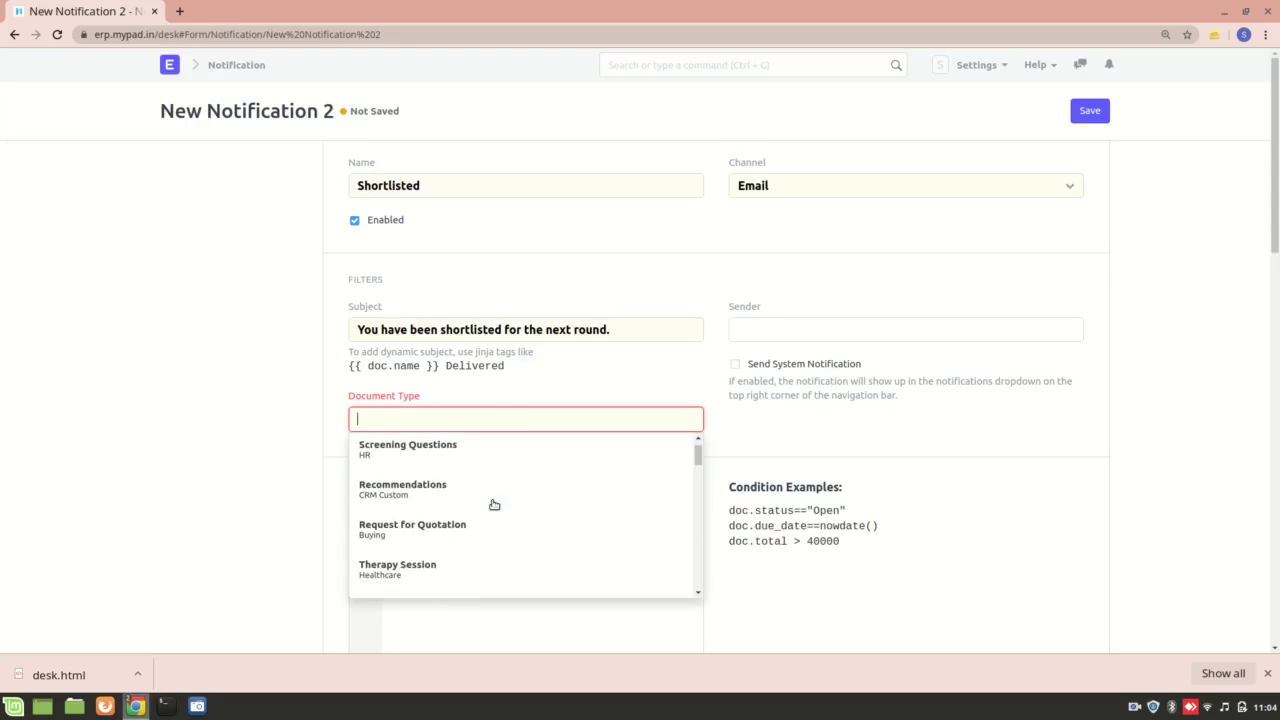
pyautogui.write('j')
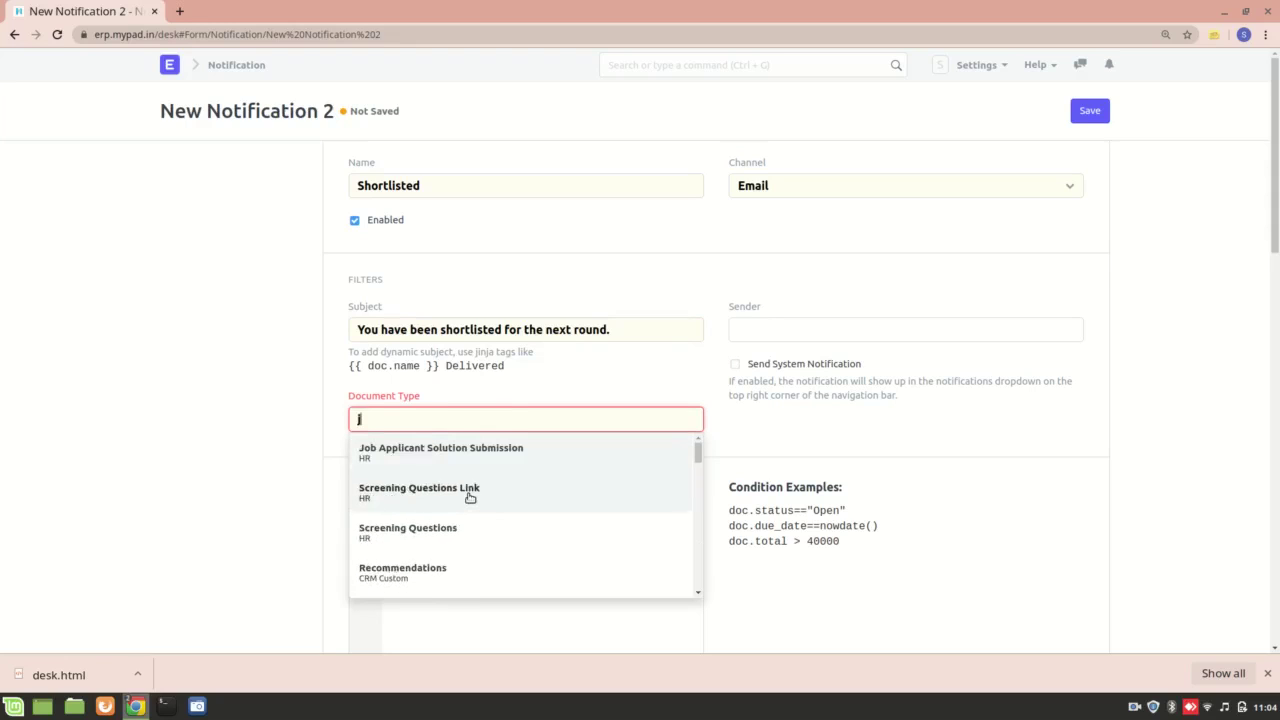
pyautogui.write('ob app')
pyautogui.click(459, 494)
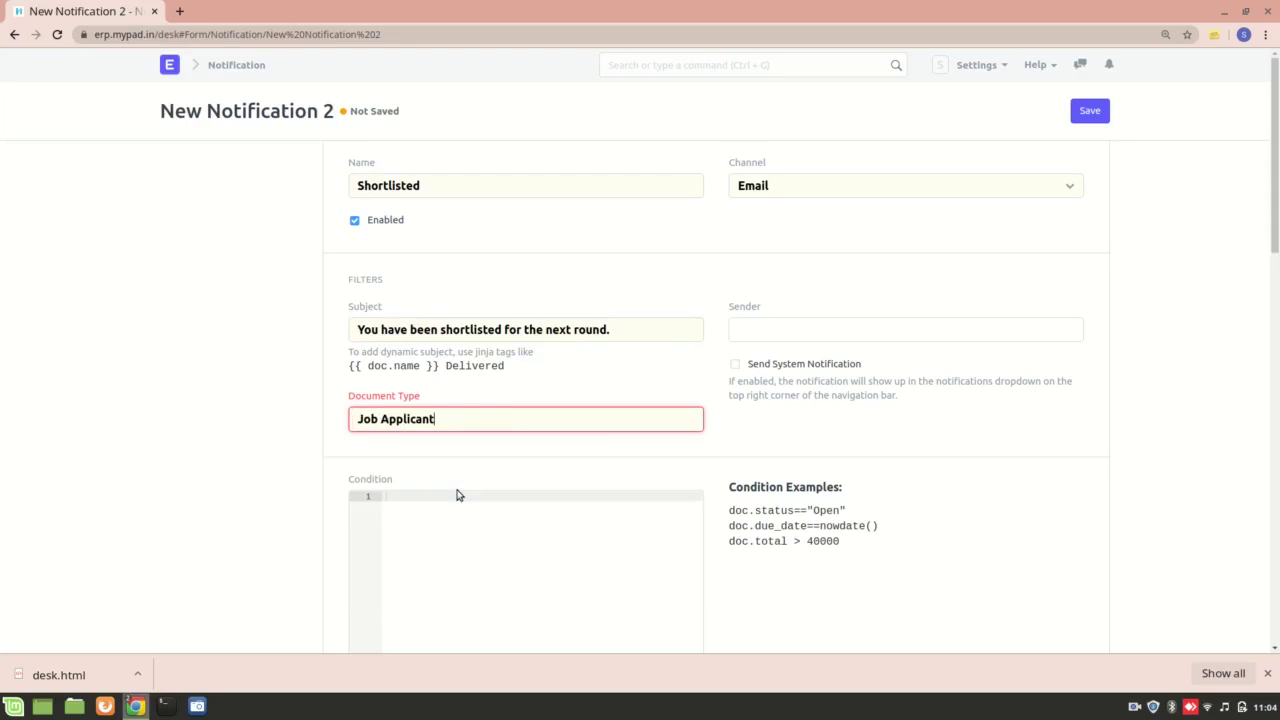
pyautogui.click(763, 336)
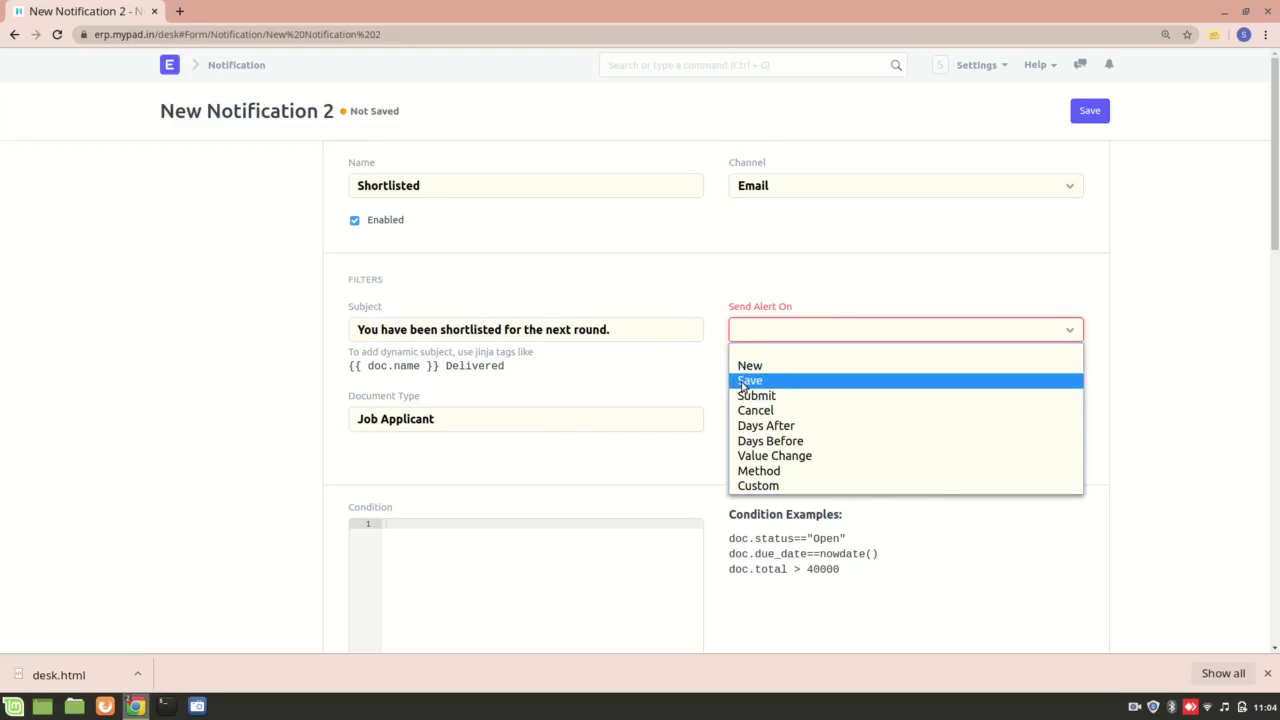
# Trigger the notification on Value Change of status (Status) and choose the outgoing sender account.
pyautogui.click(793, 456)
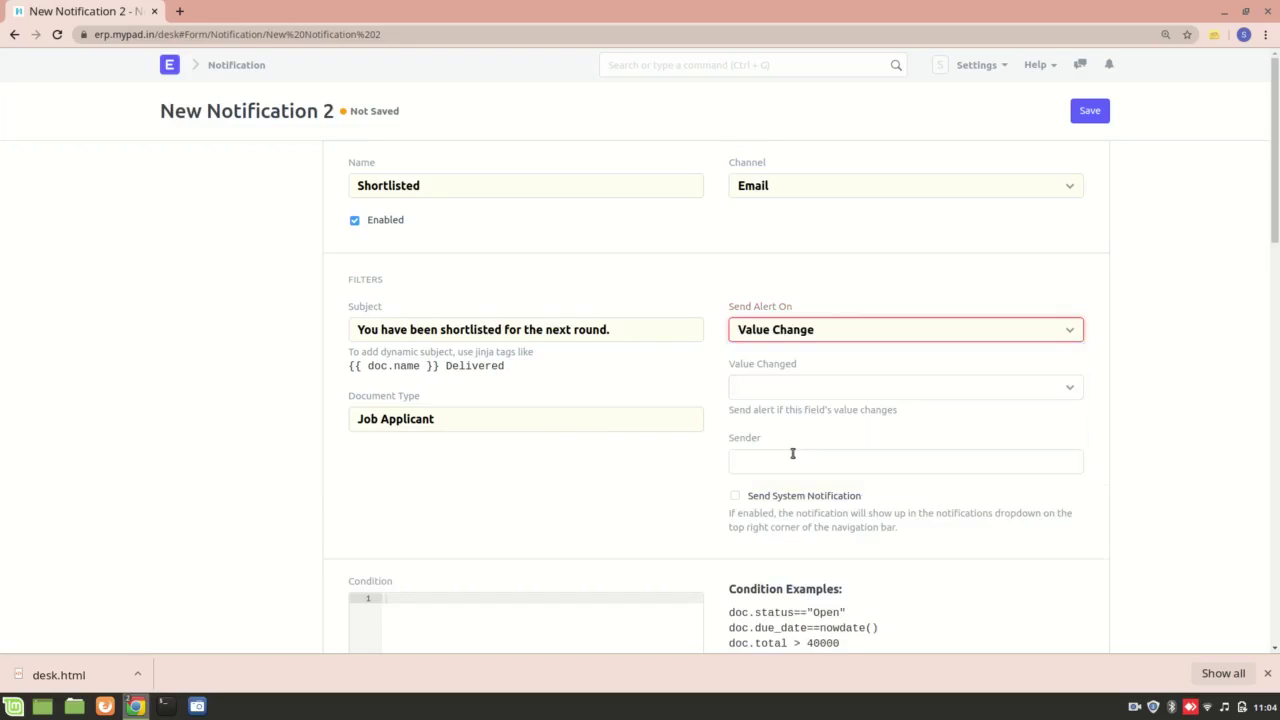
pyautogui.click(753, 394)
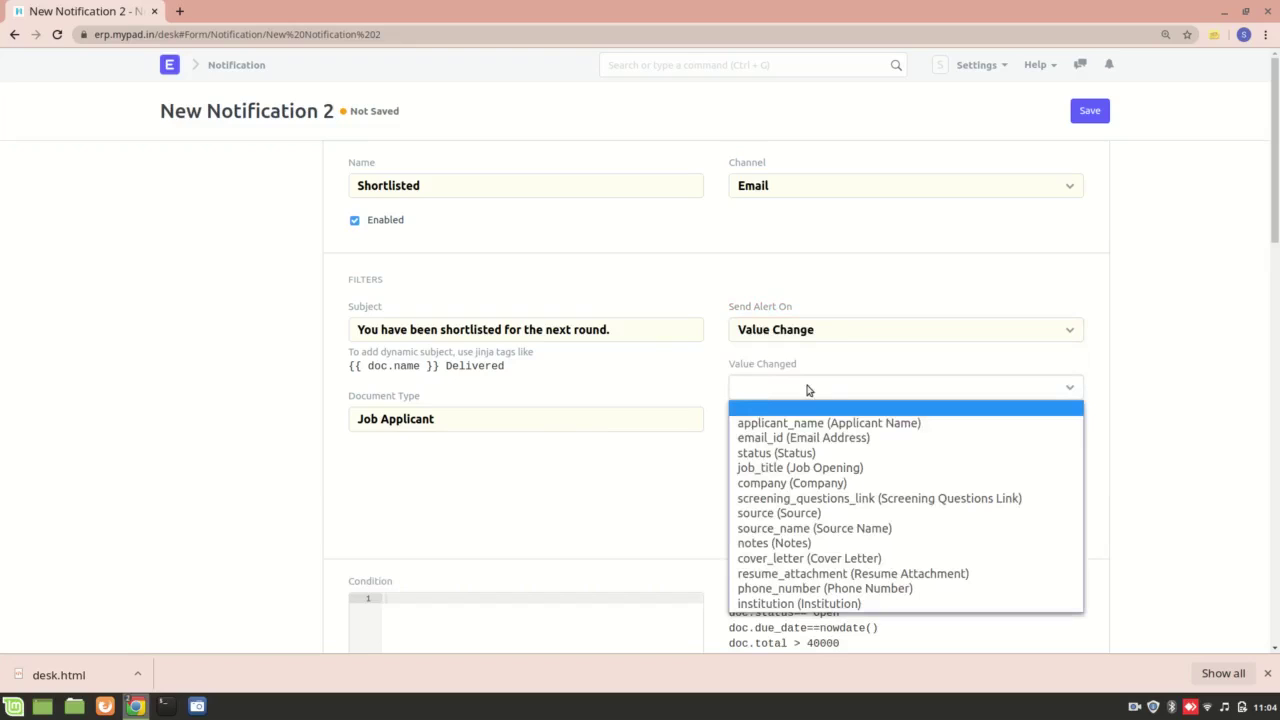
pyautogui.click(825, 455)
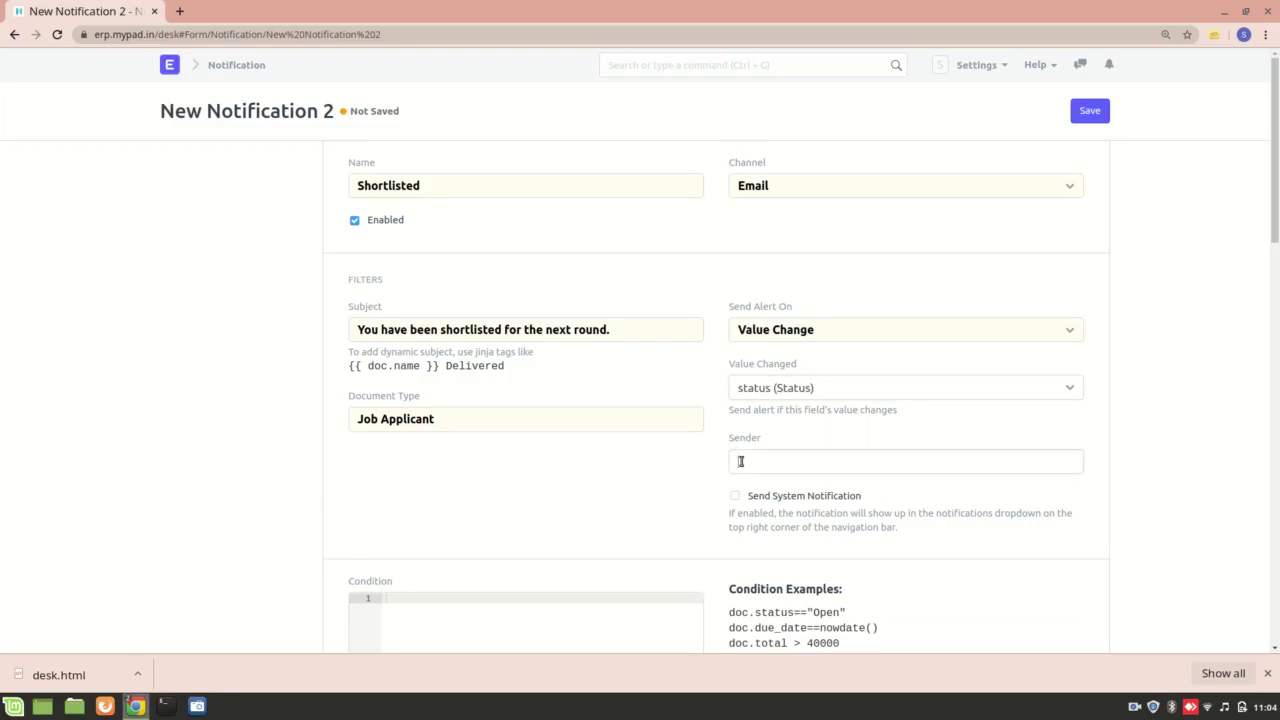
pyautogui.click(815, 463)
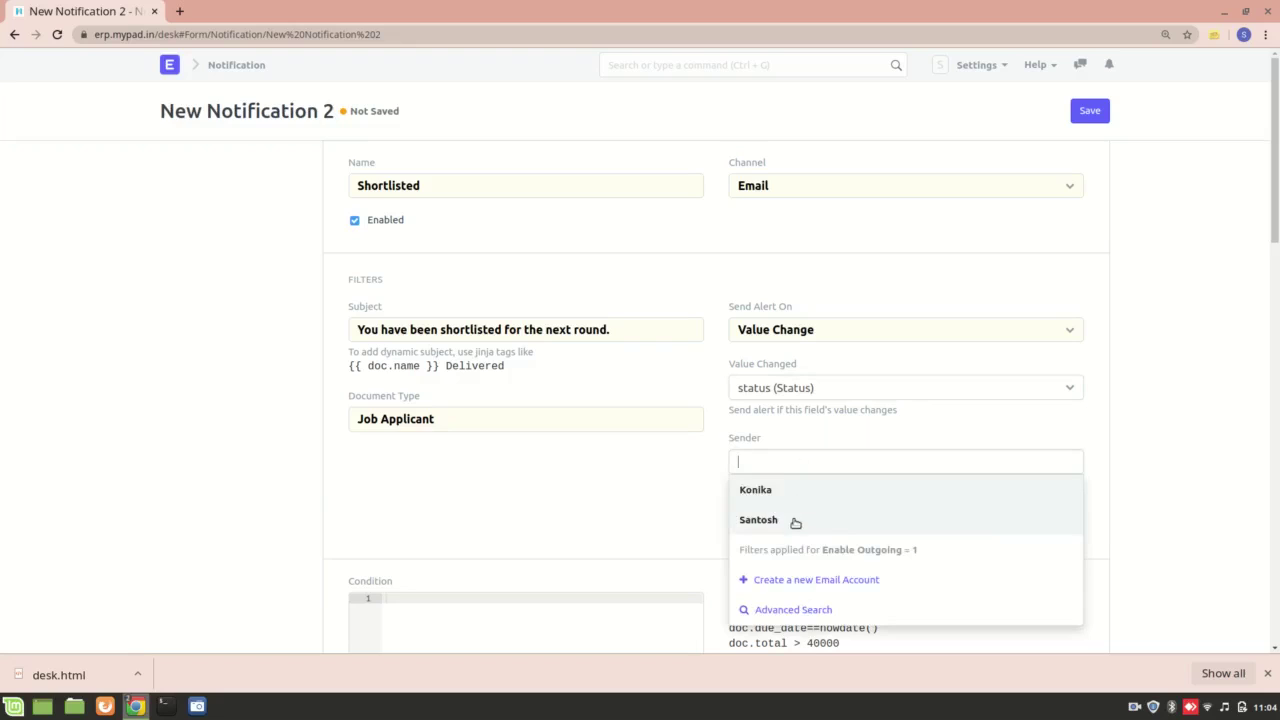
pyautogui.click(797, 520)
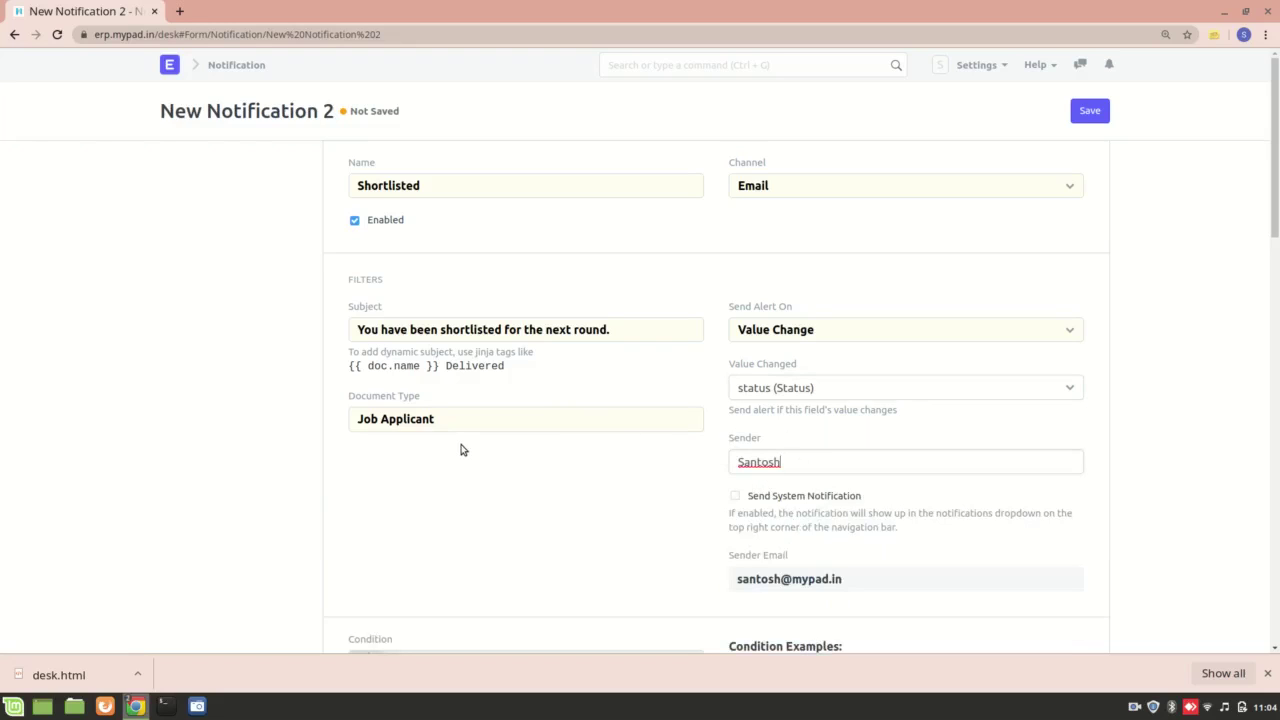
pyautogui.scroll(-3, 461, 450)
pyautogui.click(387, 402)
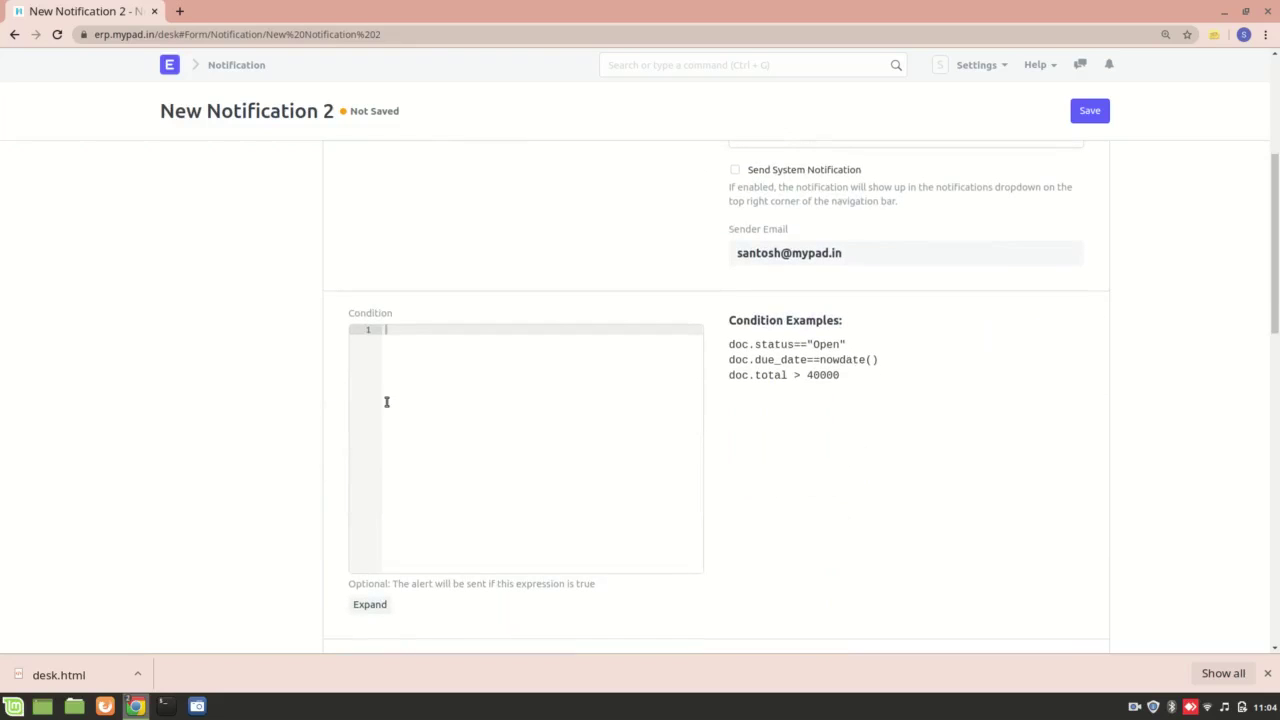
# Enter the send condition doc.status=="Shortlisted".
pyautogui.write('doc.staus')
pyautogui.press('BackSpace')
pyautogui.scroll(2, 465, 350)
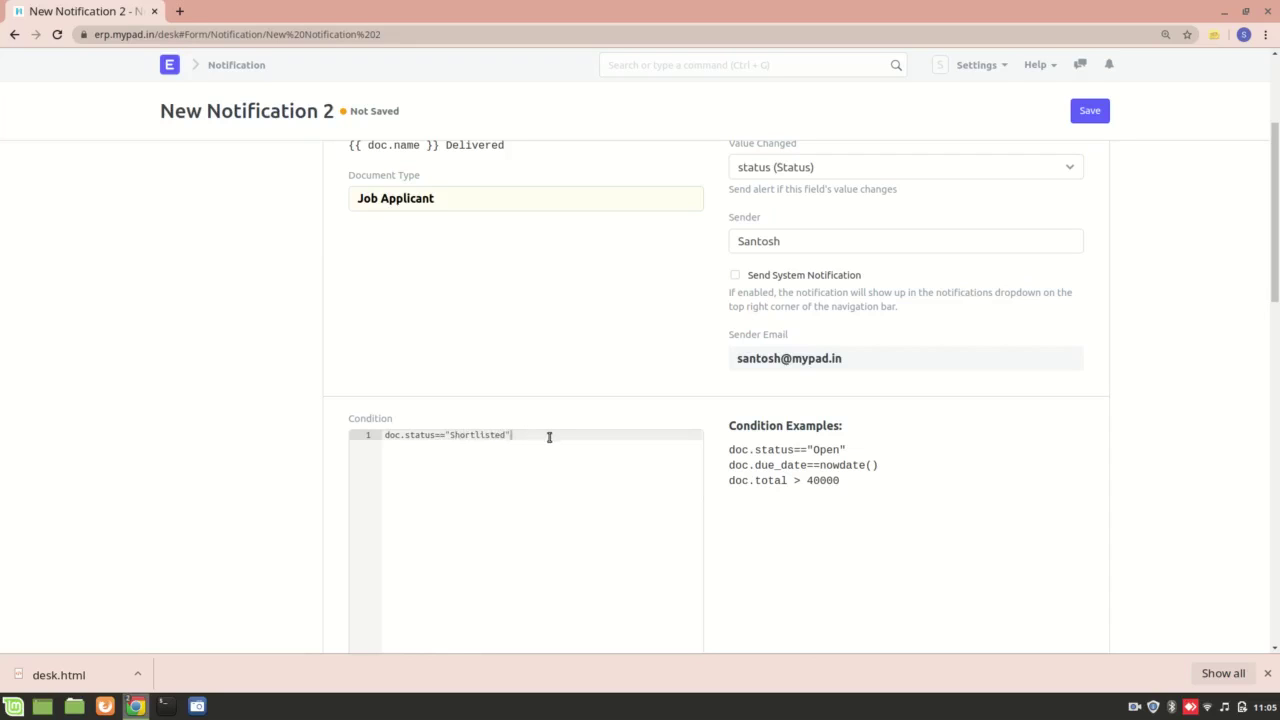
pyautogui.doubleClick(453, 436)
pyautogui.scroll(2, 512, 432)
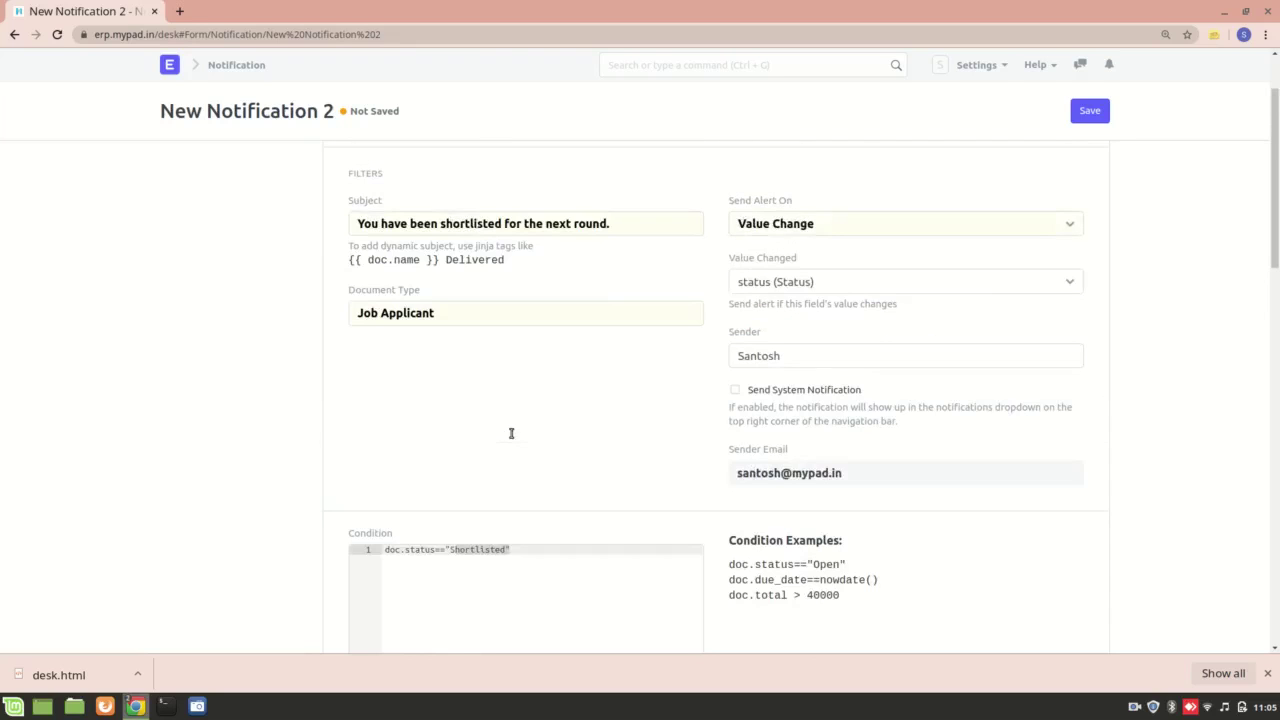
pyautogui.scroll(-7, 435, 425)
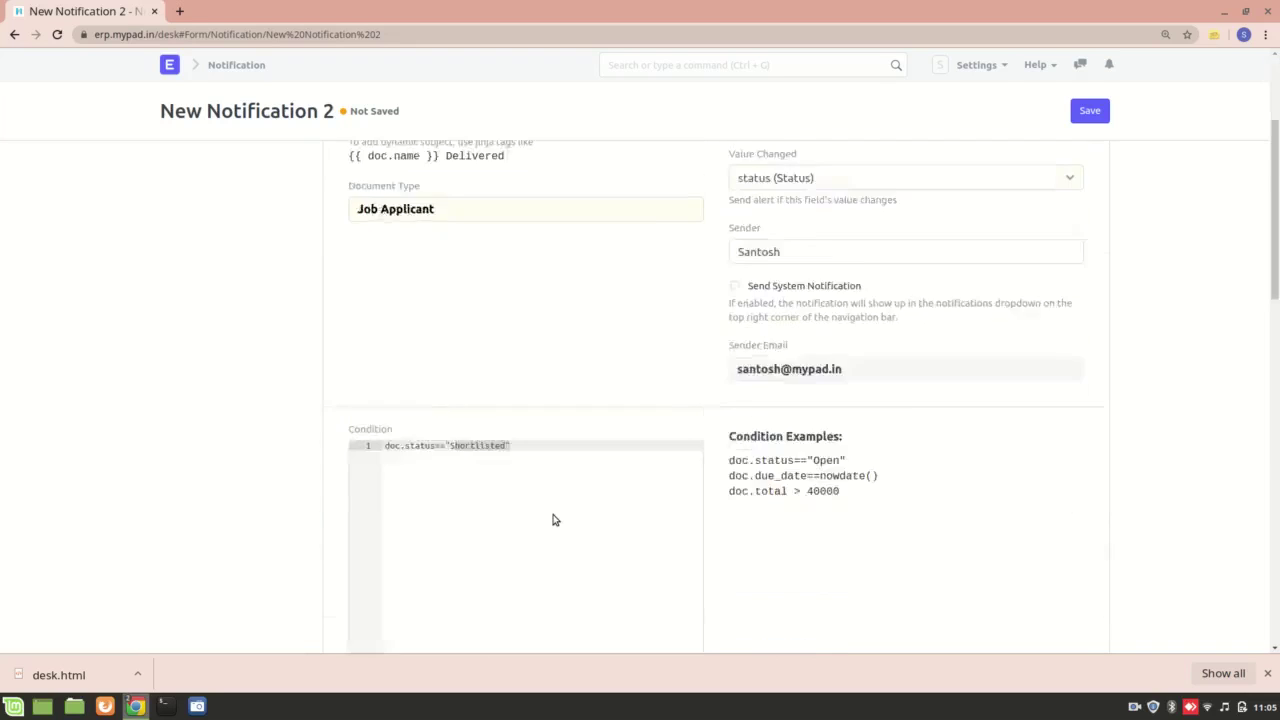
# Add a recipient row using the applicant's email_id (Email Address) field.
pyautogui.click(387, 465)
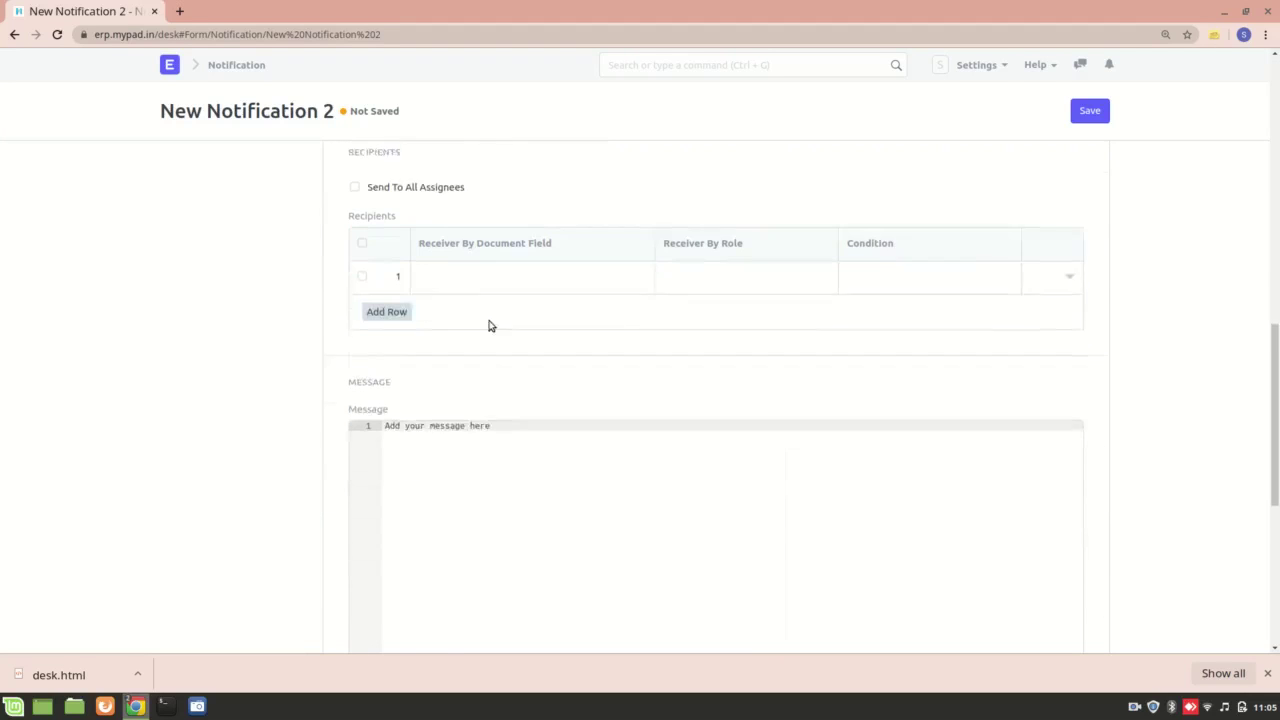
pyautogui.click(450, 220)
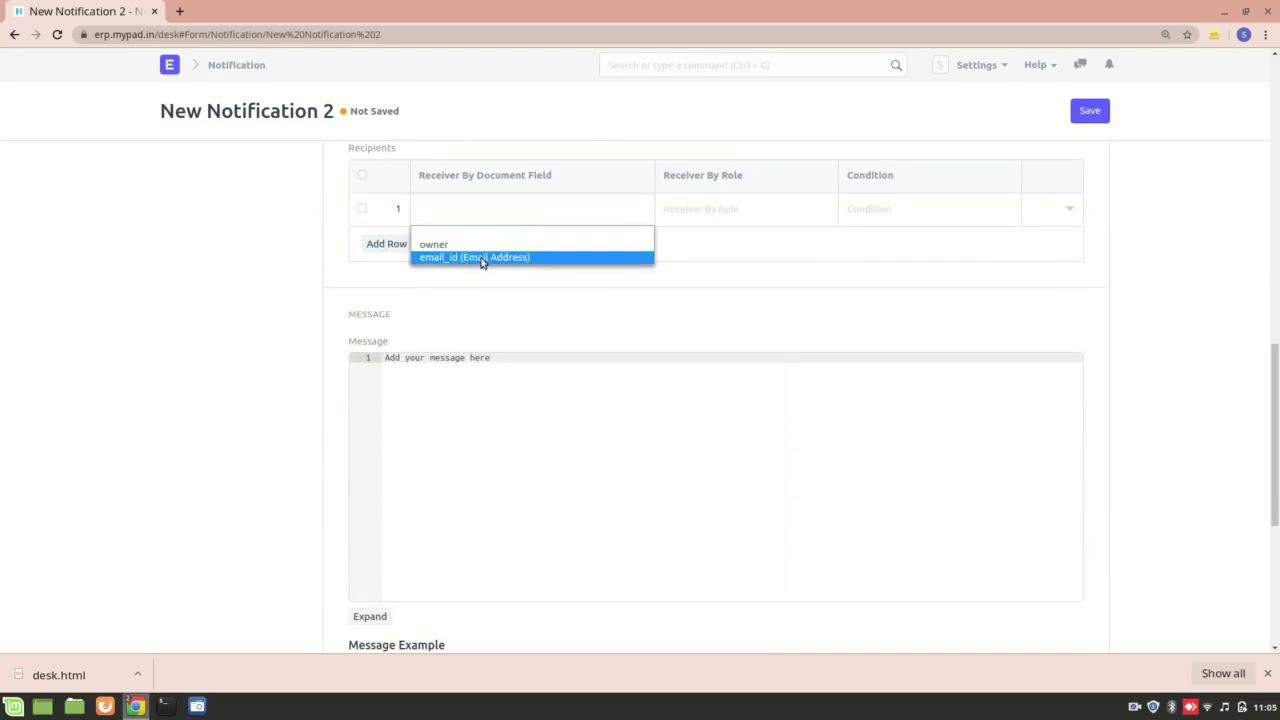
pyautogui.click(480, 257)
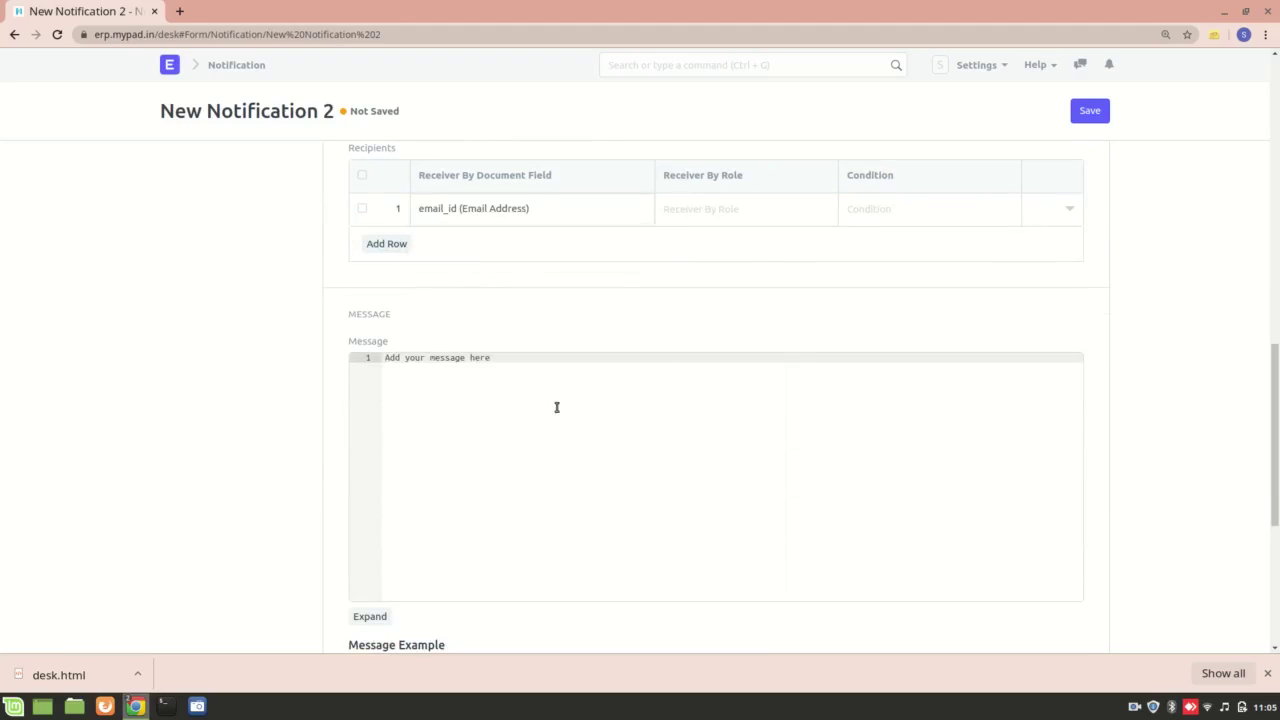
# Replace the placeholder message with the greeting 'Hello {{doc'.
pyautogui.click(368, 363)
pyautogui.press('BackSpace')
pyautogui.write('Hello {{doc.')
# Duplicate the notification tab and open the Job Applicant List in the new tab.
pyautogui.rightClick(86, 11)
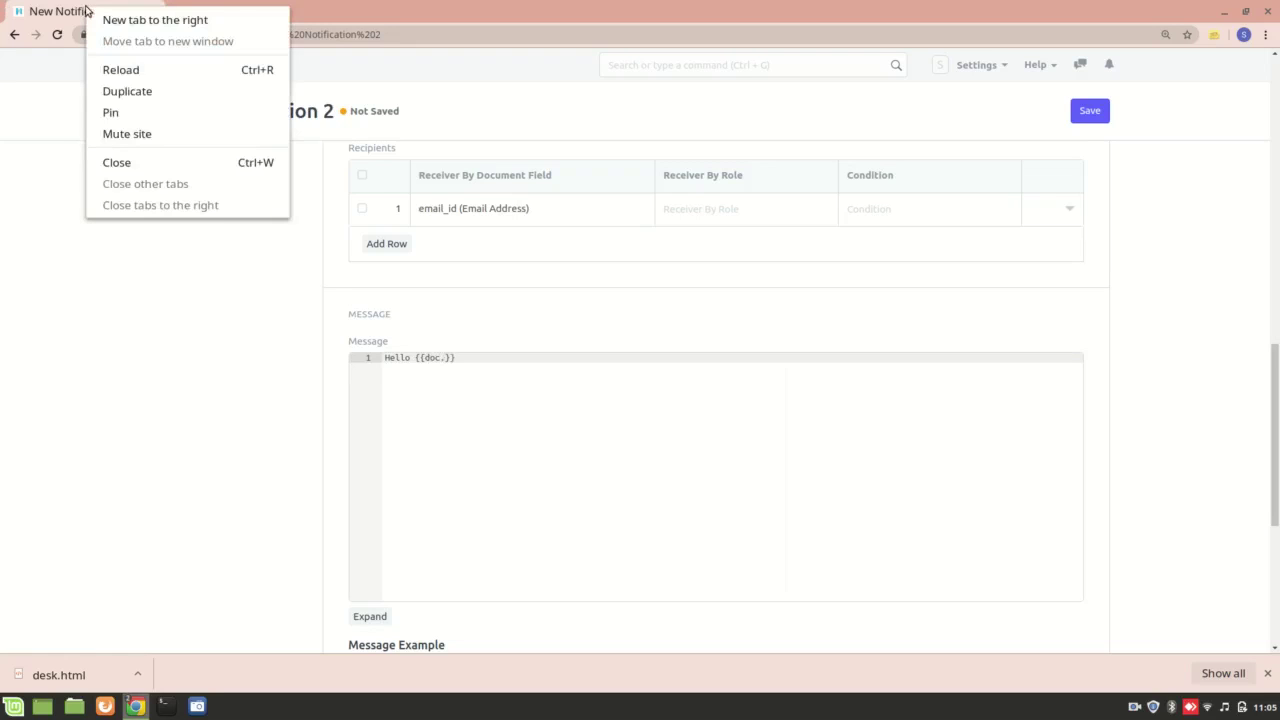
pyautogui.click(142, 94)
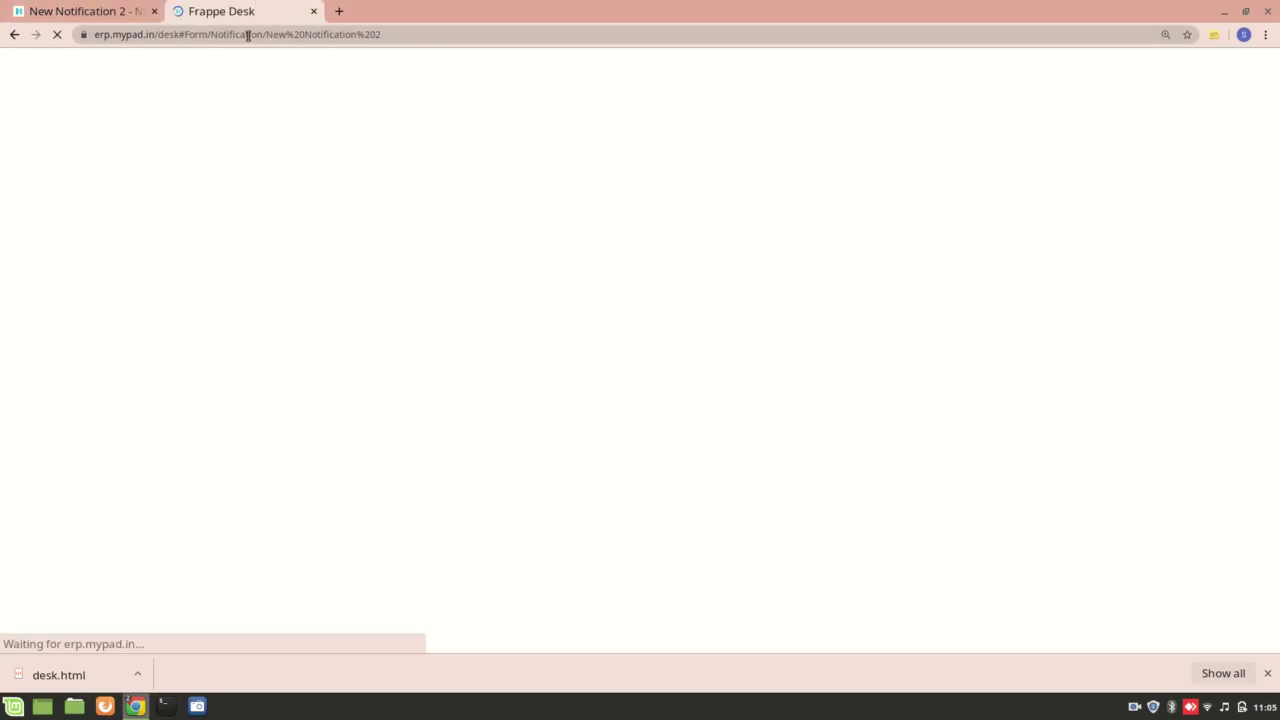
pyautogui.click(716, 65)
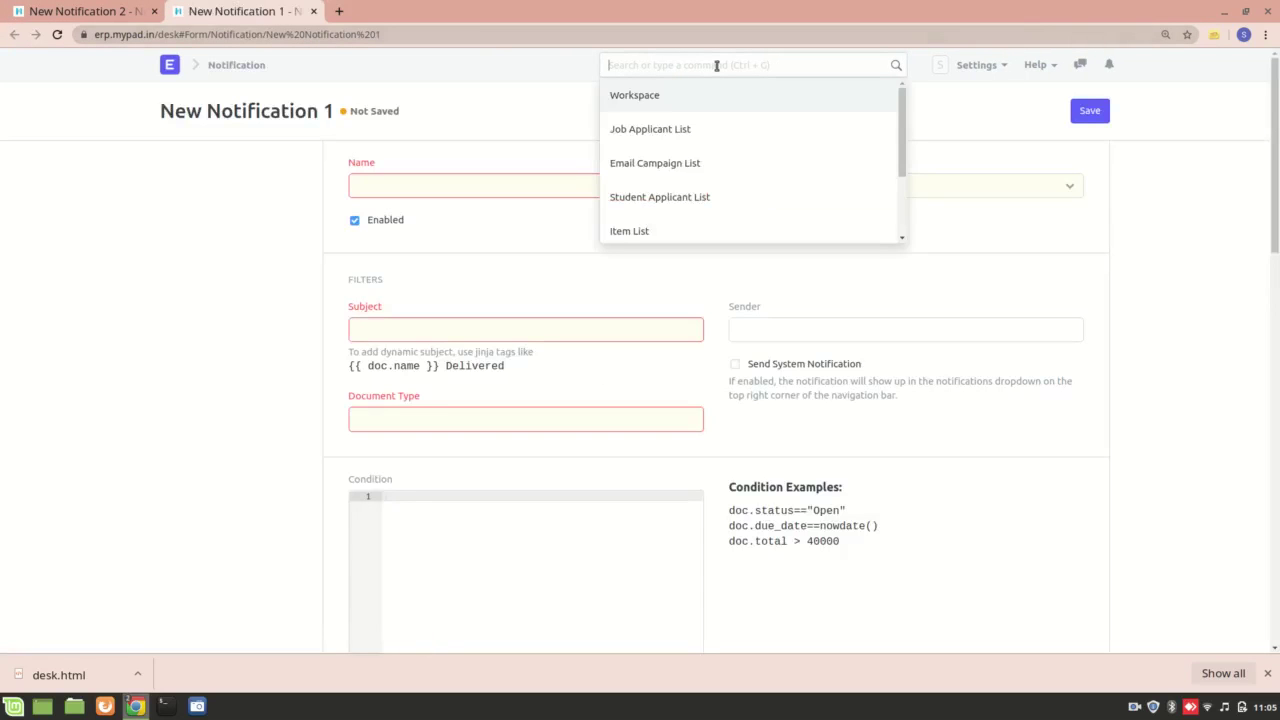
pyautogui.write('job appl')
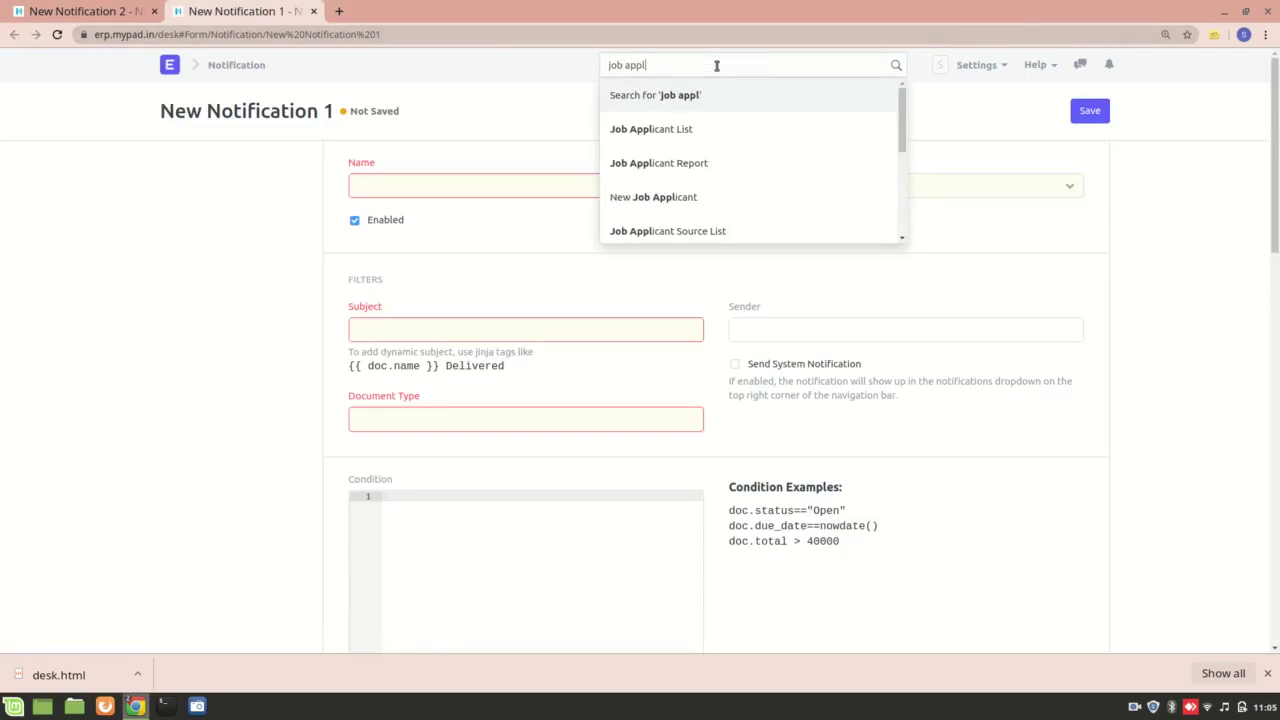
pyautogui.click(729, 122)
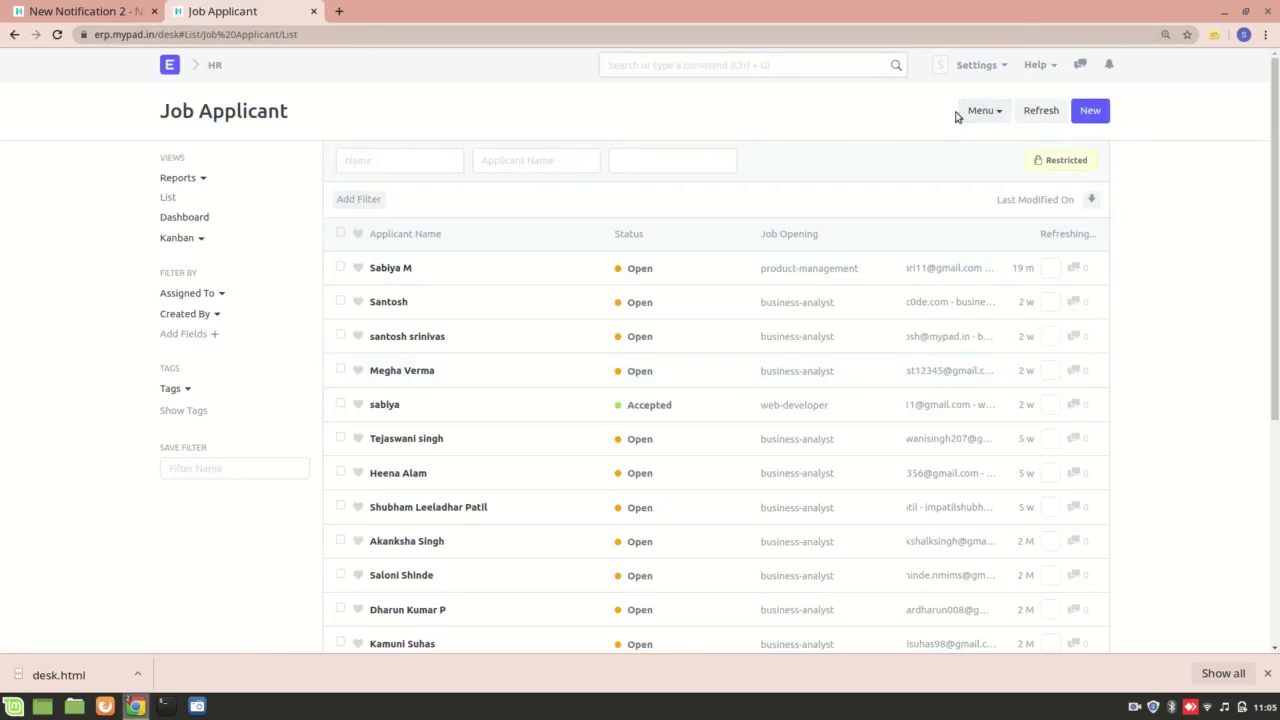
# Review the Job Applicant Customize Form field names, then return to the New Notification 2 tab.
pyautogui.click(990, 110)
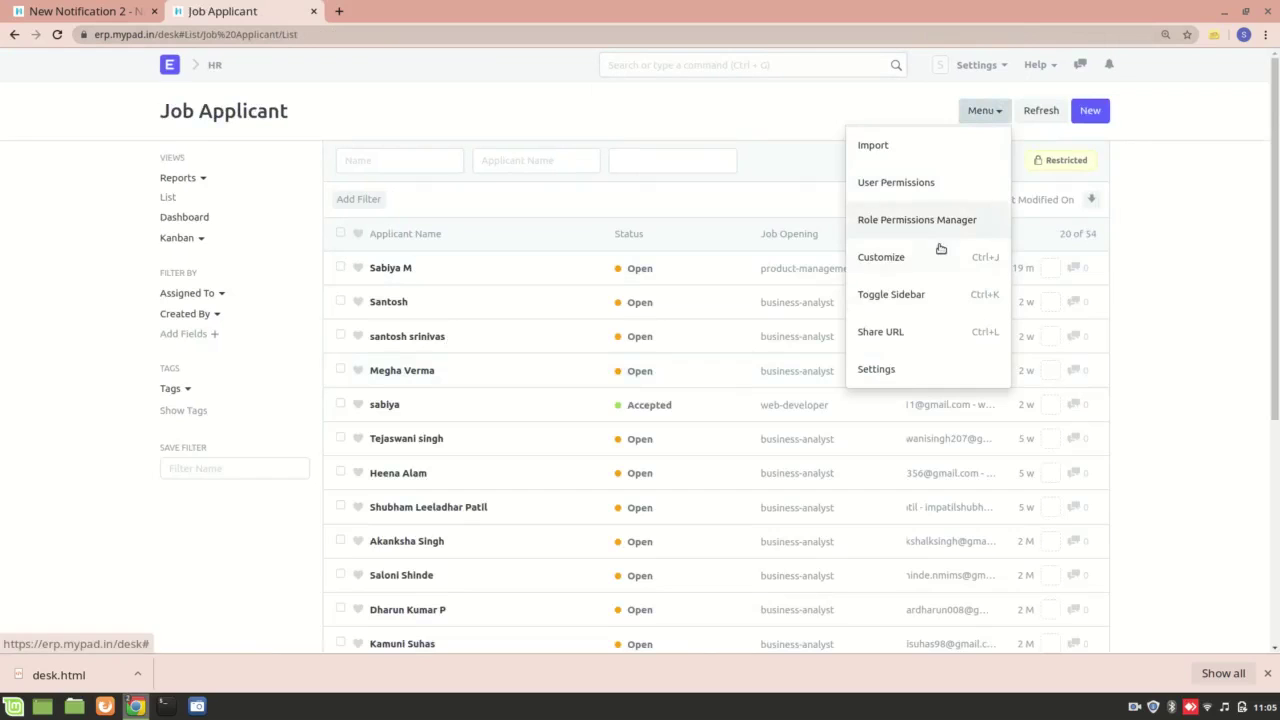
pyautogui.click(940, 250)
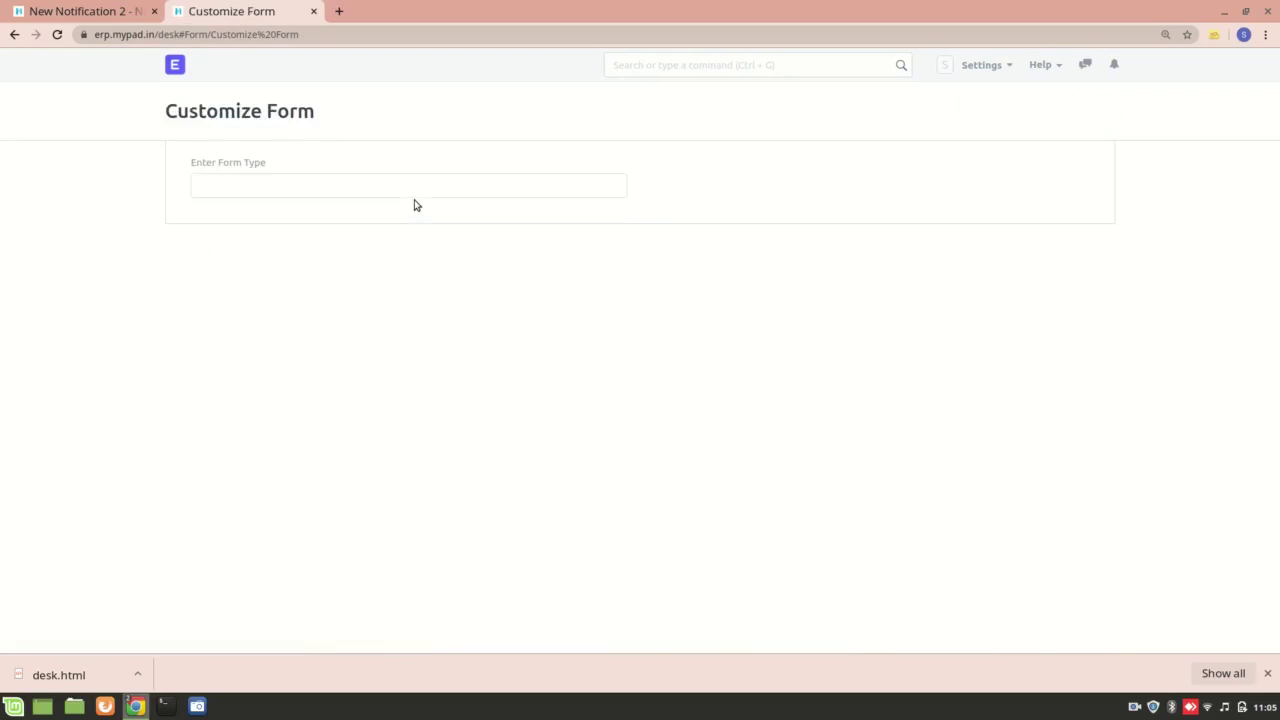
pyautogui.scroll(-5, 390, 489)
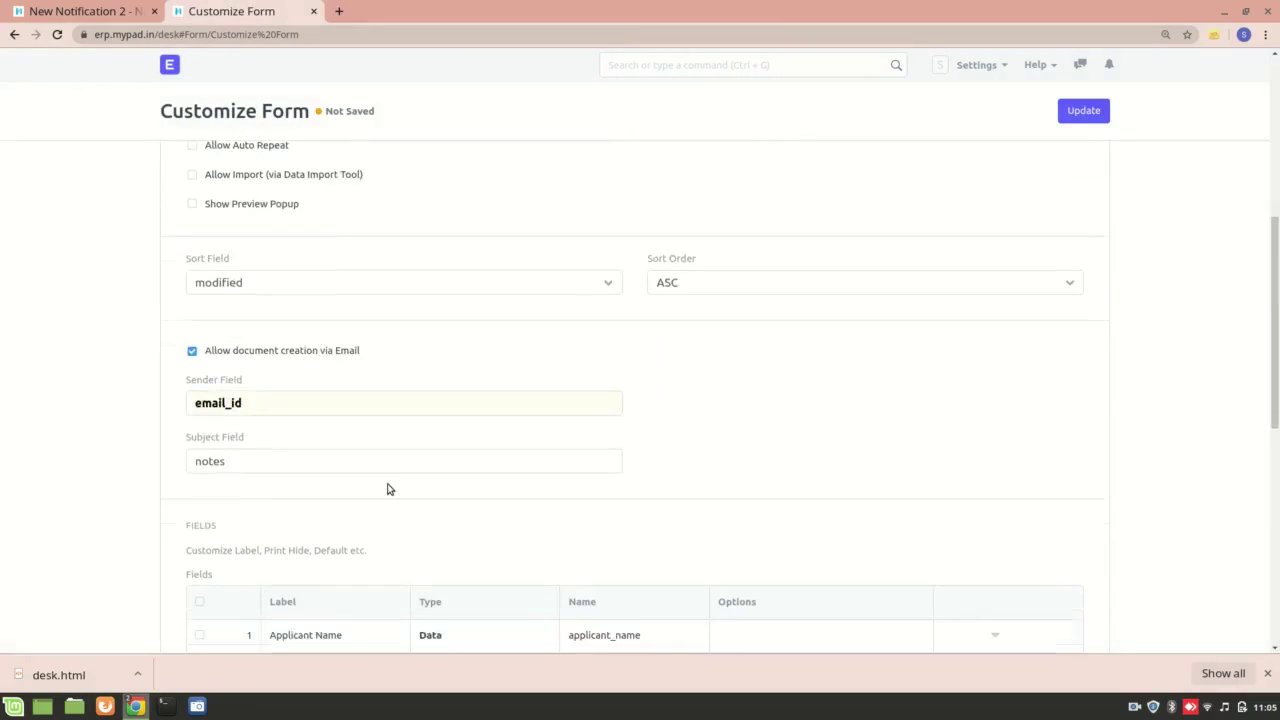
pyautogui.scroll(-3, 390, 489)
pyautogui.scroll(-2, 390, 489)
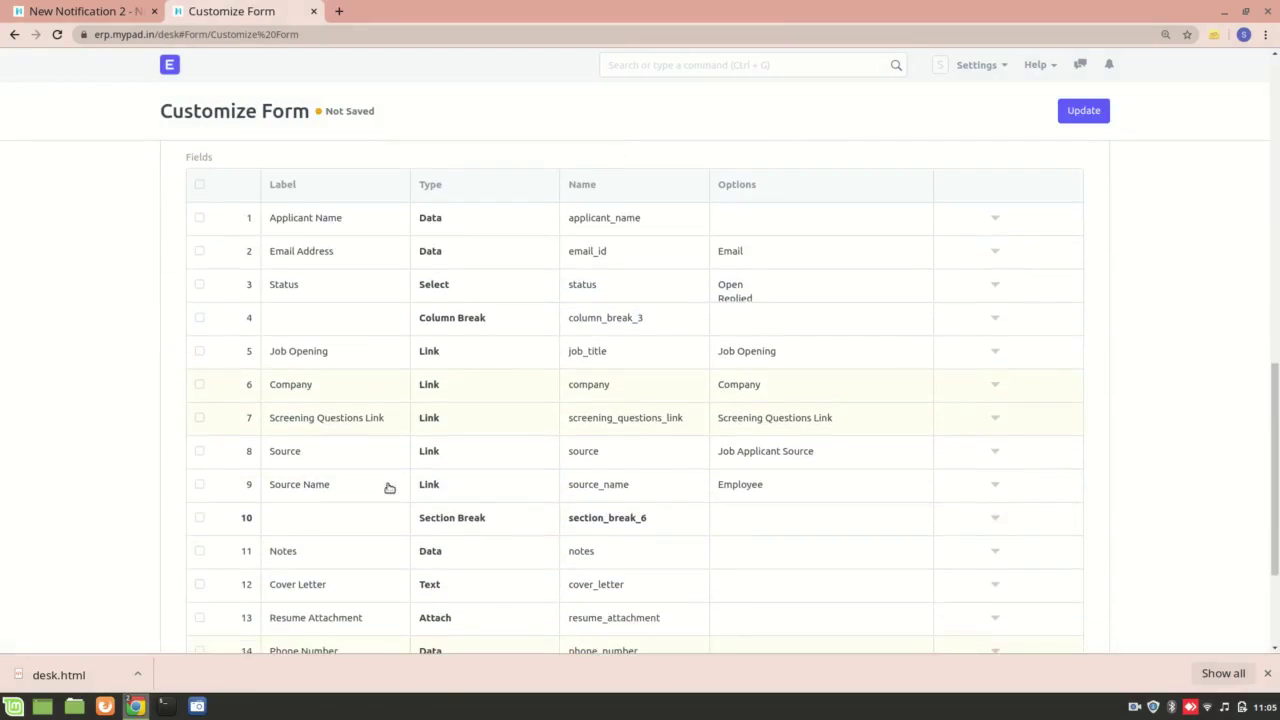
pyautogui.scroll(-1, 388, 489)
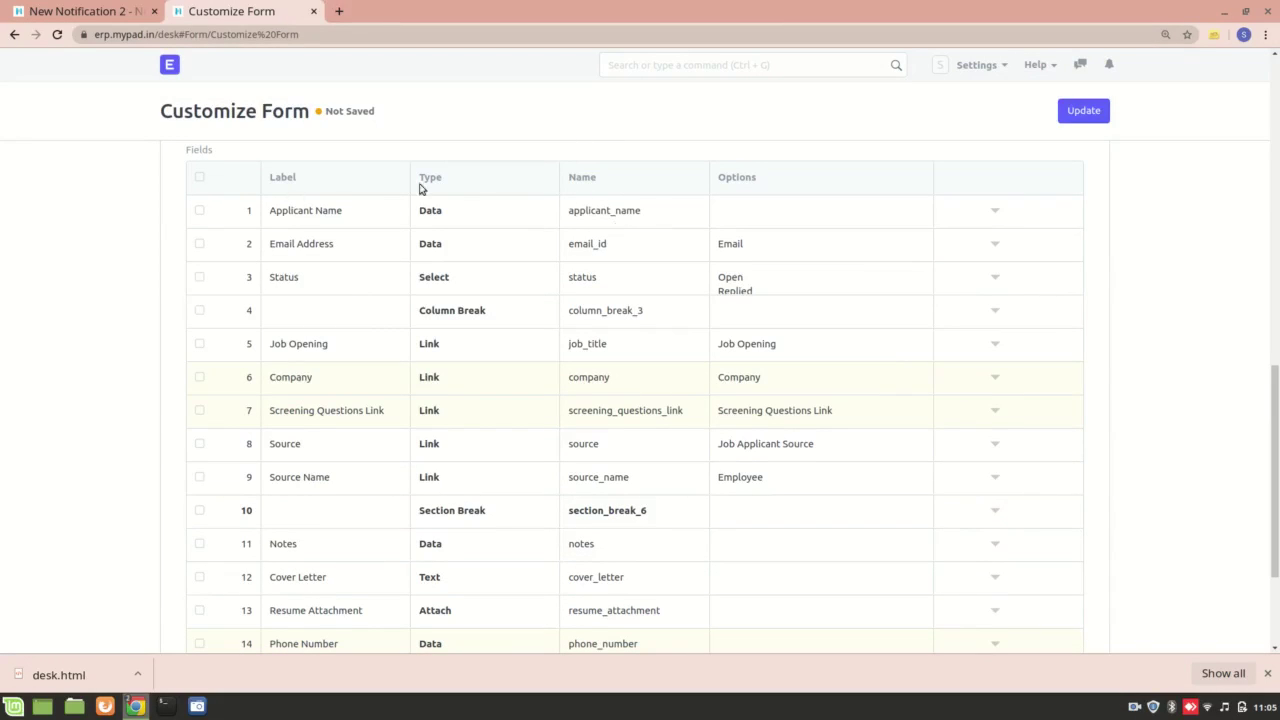
pyautogui.click(104, 9)
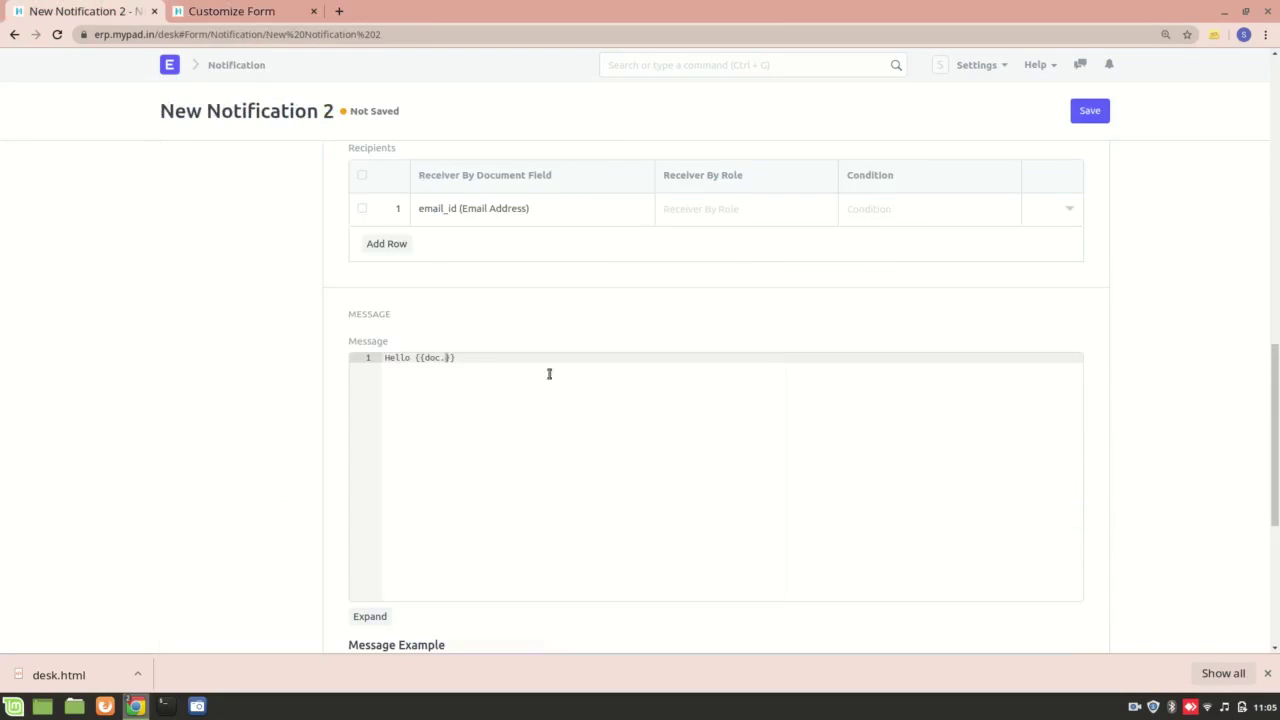
# Complete the greeting as {{doc.applicant_name}}, add a 'selected for the next round' line, and begin {%set des %}.
pyautogui.write('applicant_name')
pyautogui.click(415, 358)
pyautogui.scroll(10, 418, 358)
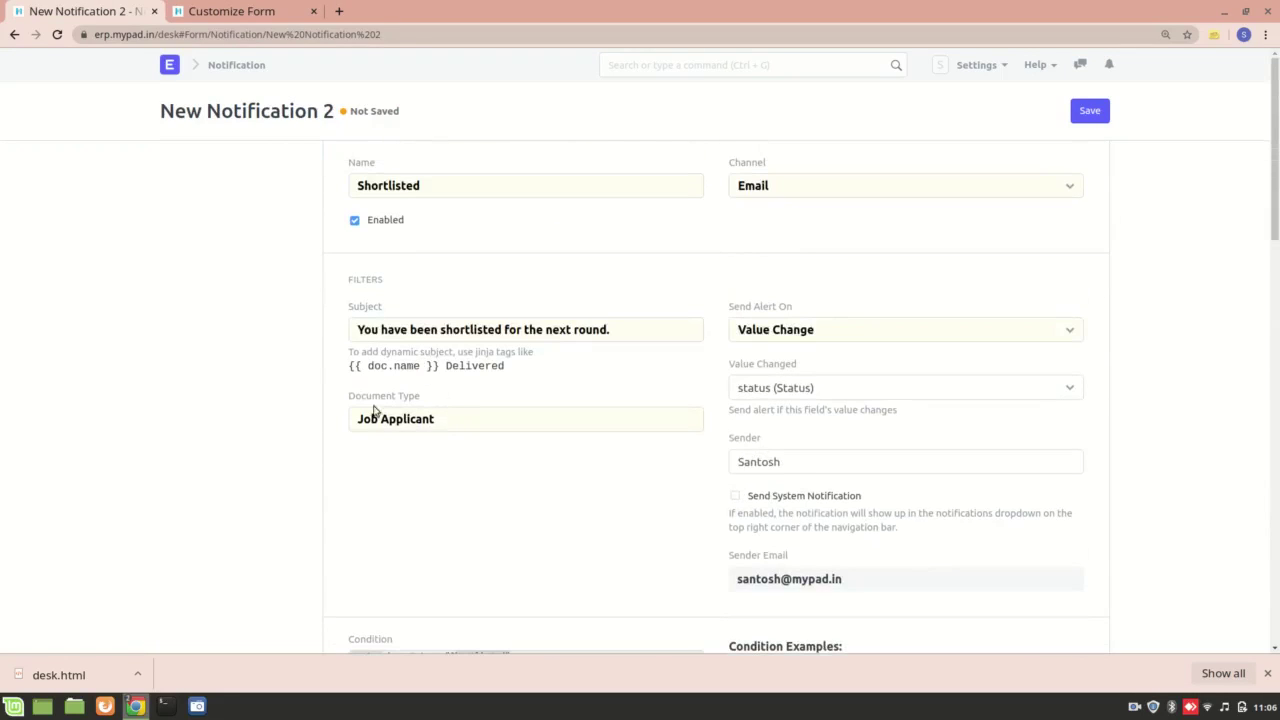
pyautogui.scroll(-10, 482, 428)
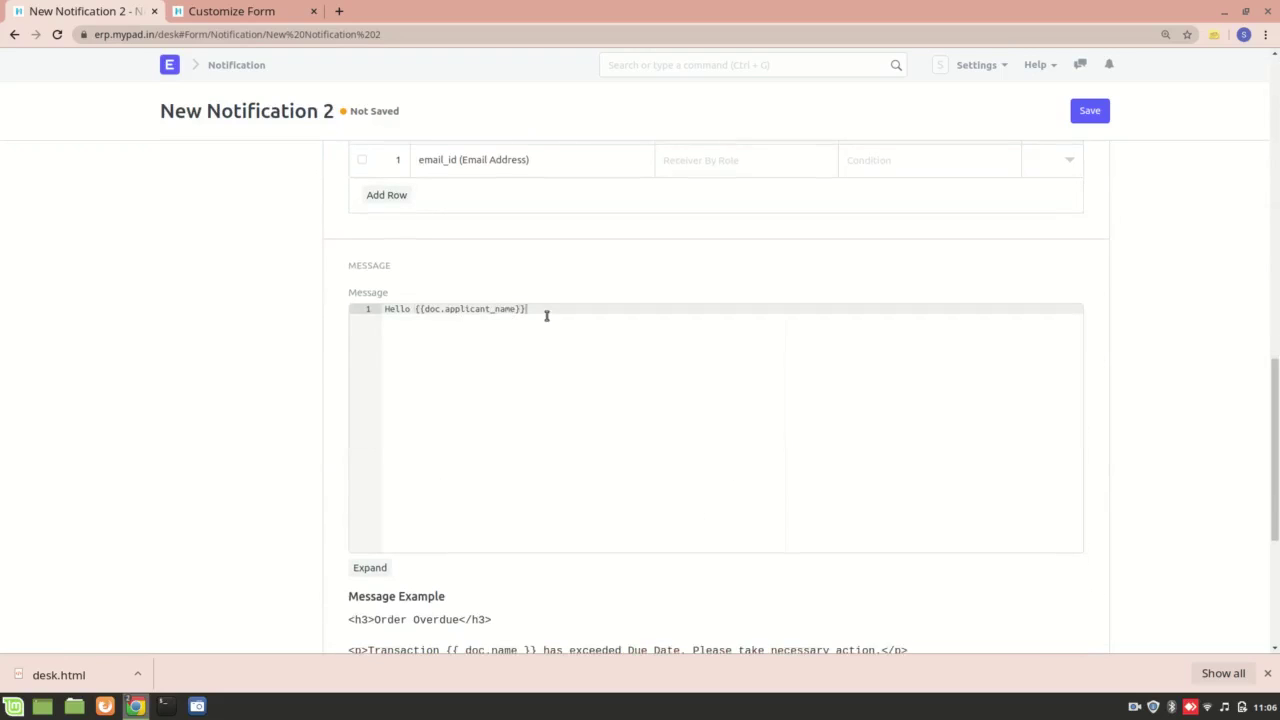
pyautogui.press('Return')
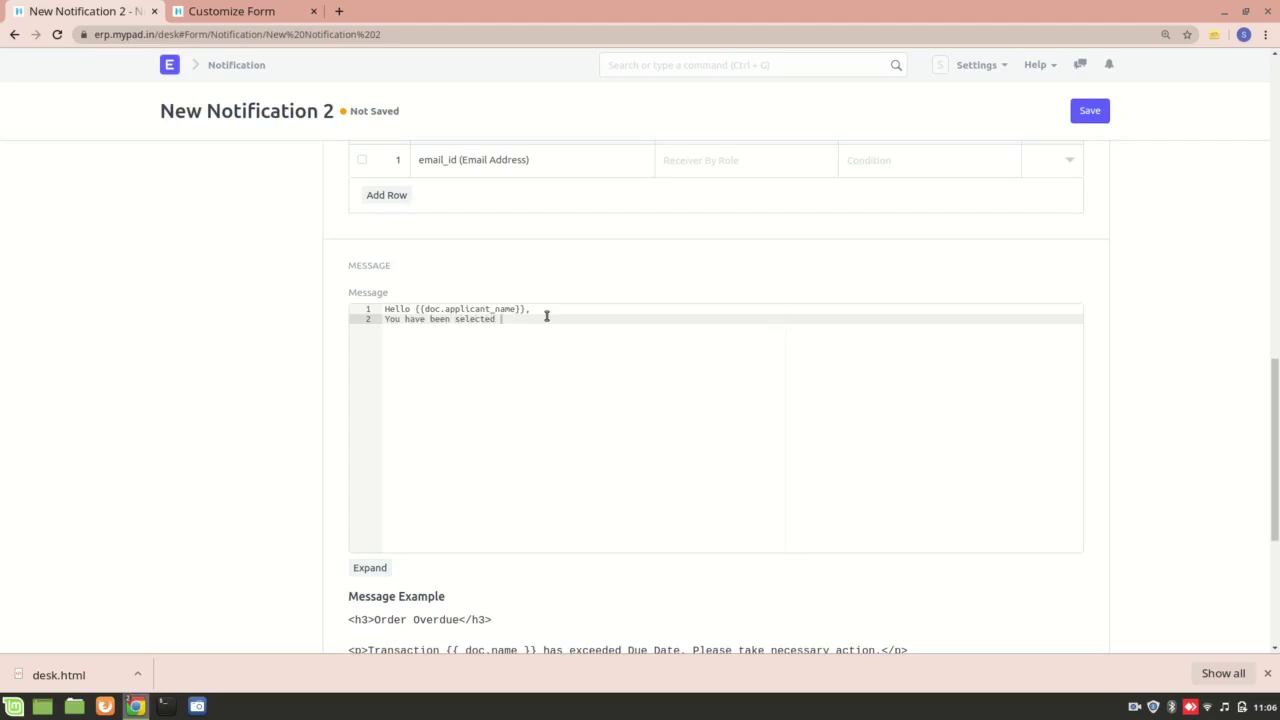
pyautogui.write('the ')
pyautogui.write('for t')
pyautogui.write('he next round fo')
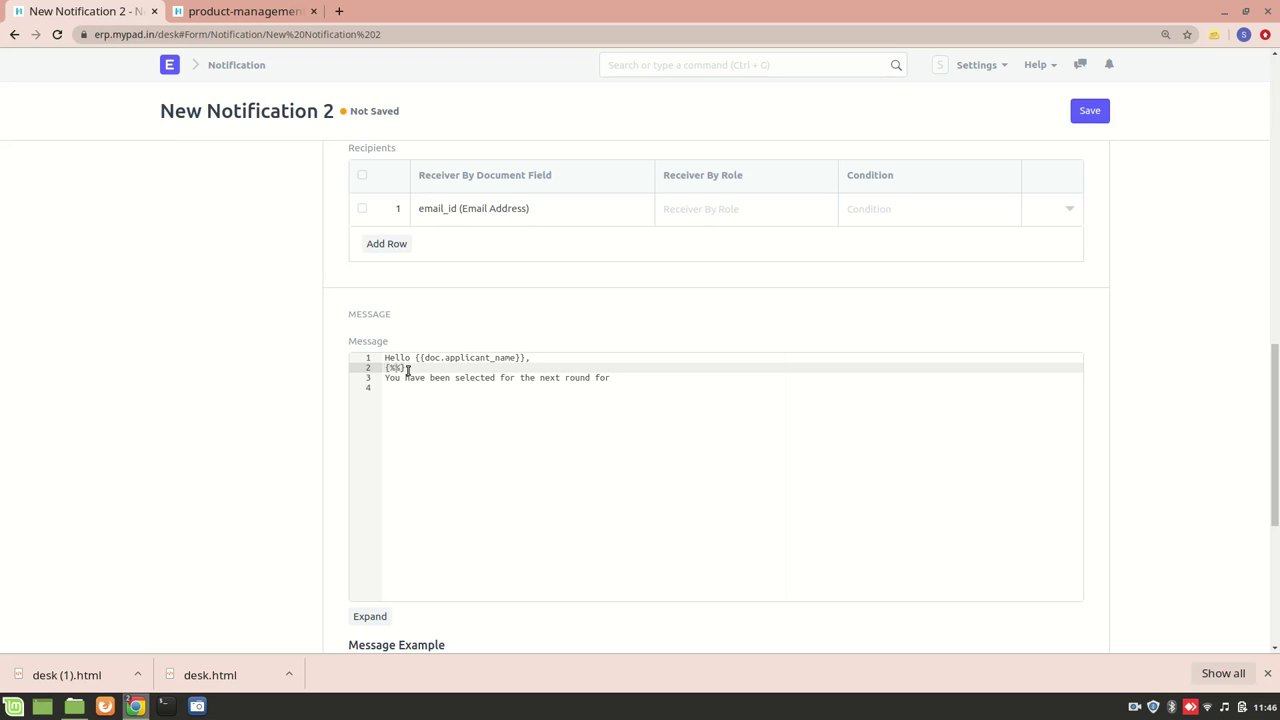
pyautogui.write('des')
# Check the job opening tab, then make set des call frappe.get_doc("Job Opening", doc.job_title).
pyautogui.click(255, 8)
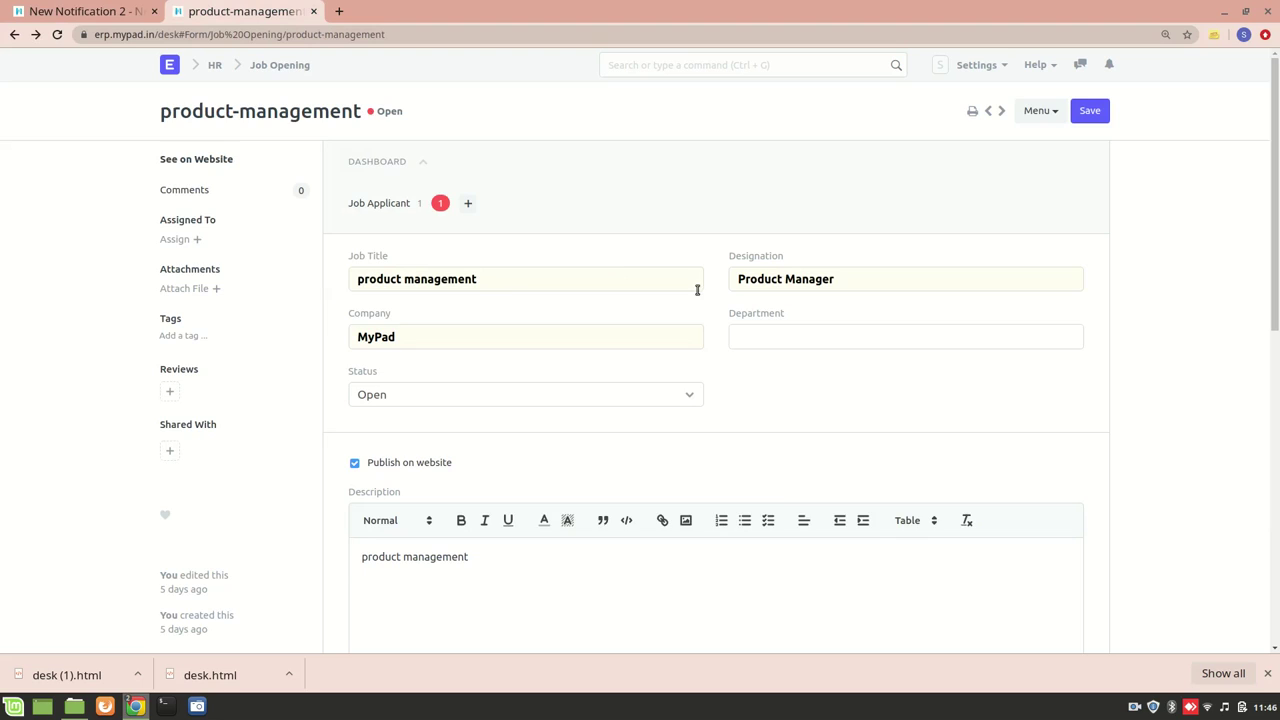
pyautogui.click(30, 11)
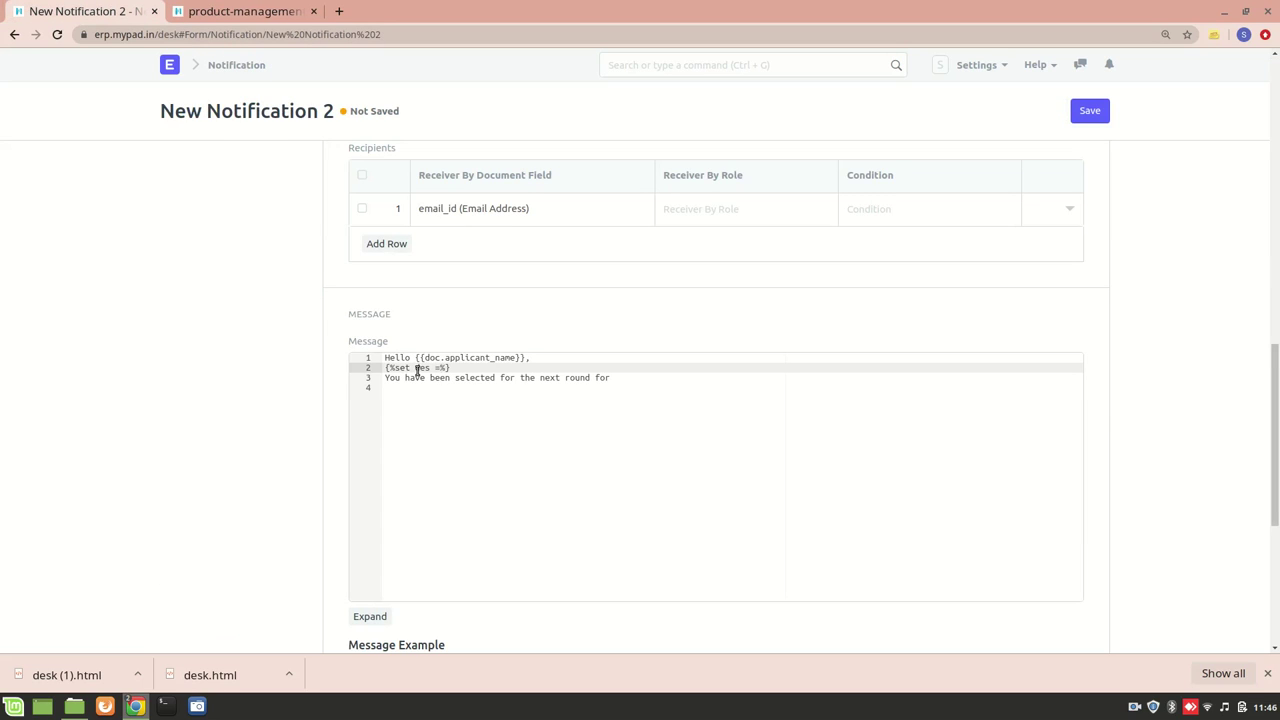
pyautogui.write('frappe.get_doc')
pyautogui.press('BackSpace')
pyautogui.press('BackSpace')
pyautogui.write('("Job Opening", doc.job_')
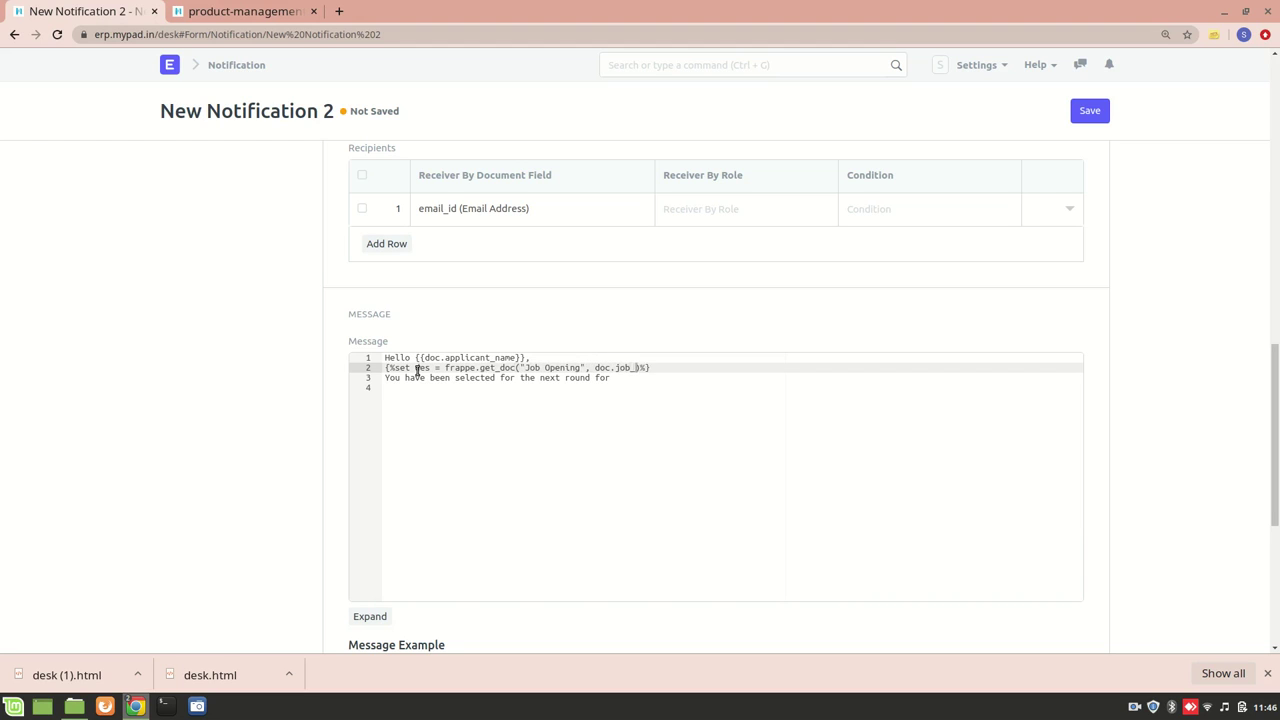
pyautogui.write('title')
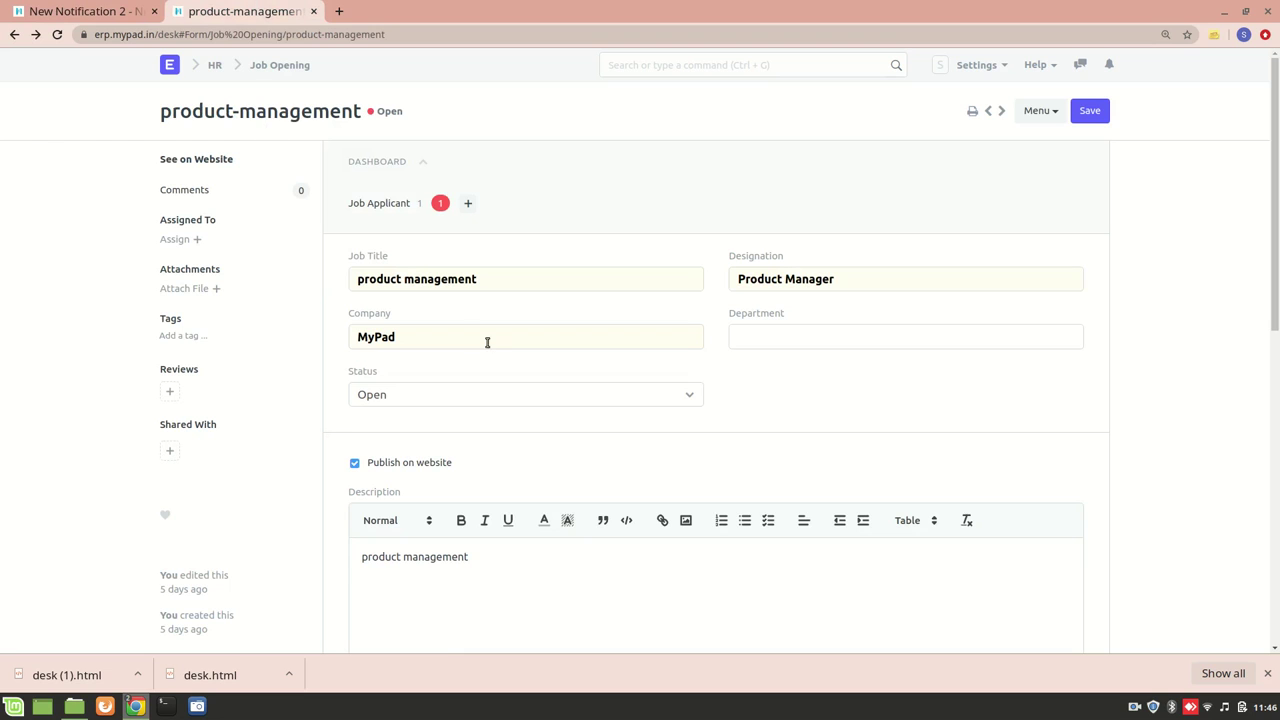
# Review the Job Opening fields, including designation, in its Customize Form.
pyautogui.click(1030, 111)
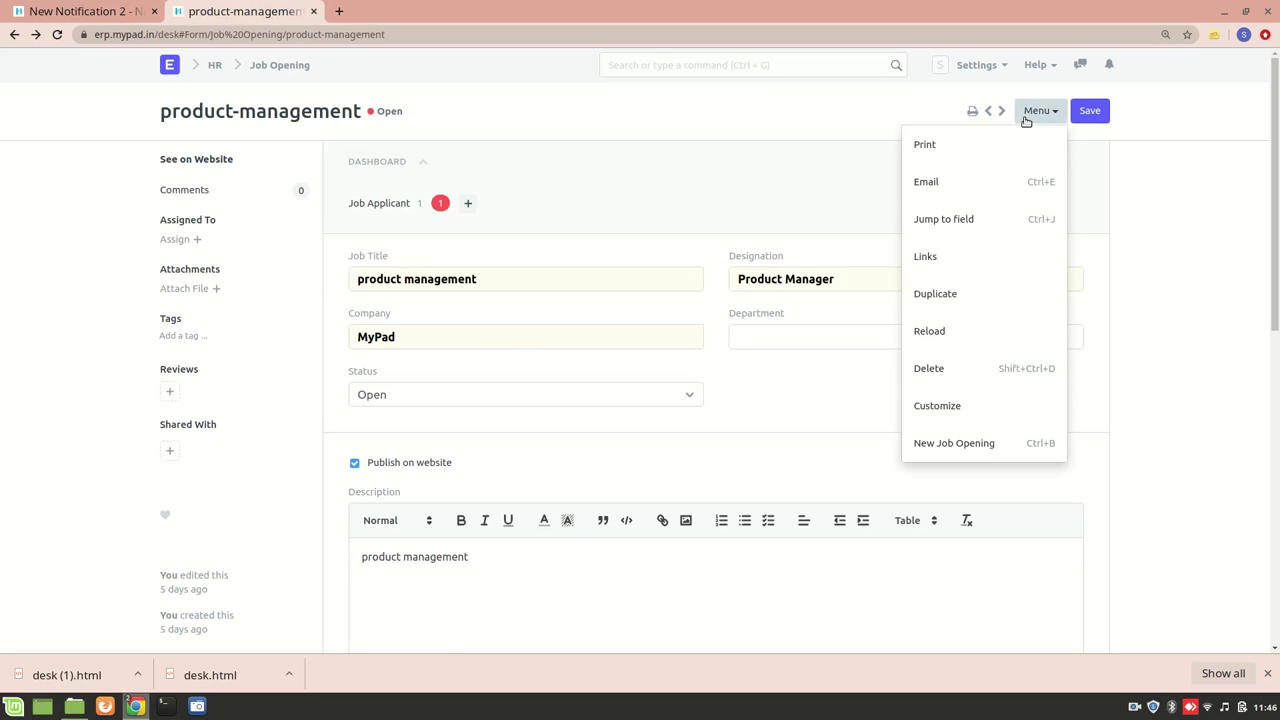
pyautogui.click(987, 406)
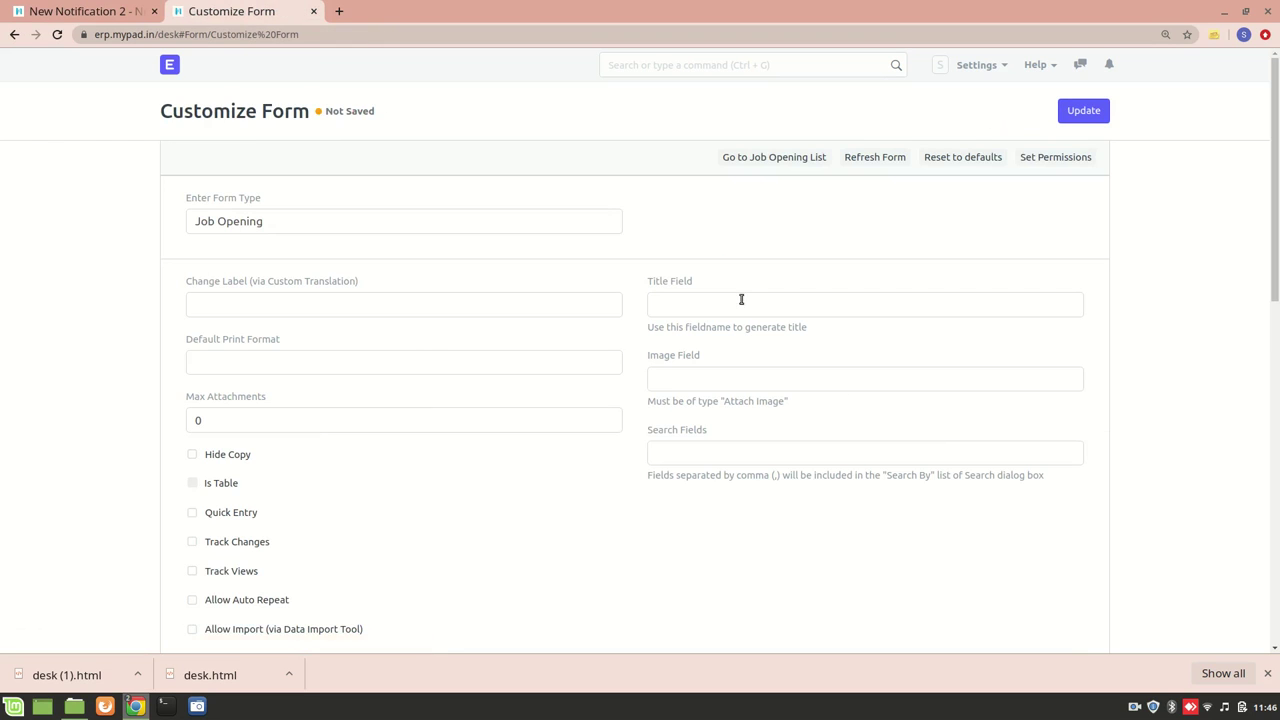
pyautogui.scroll(-7, 408, 342)
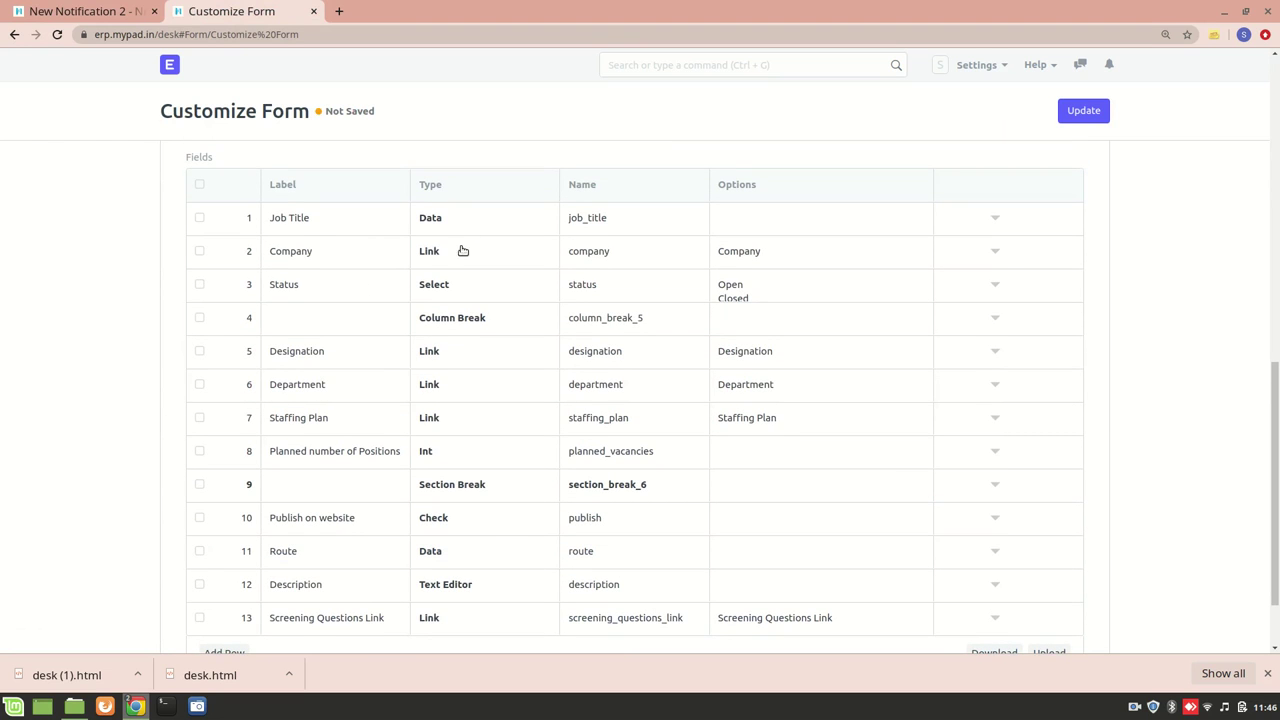
pyautogui.scroll(-1, 325, 378)
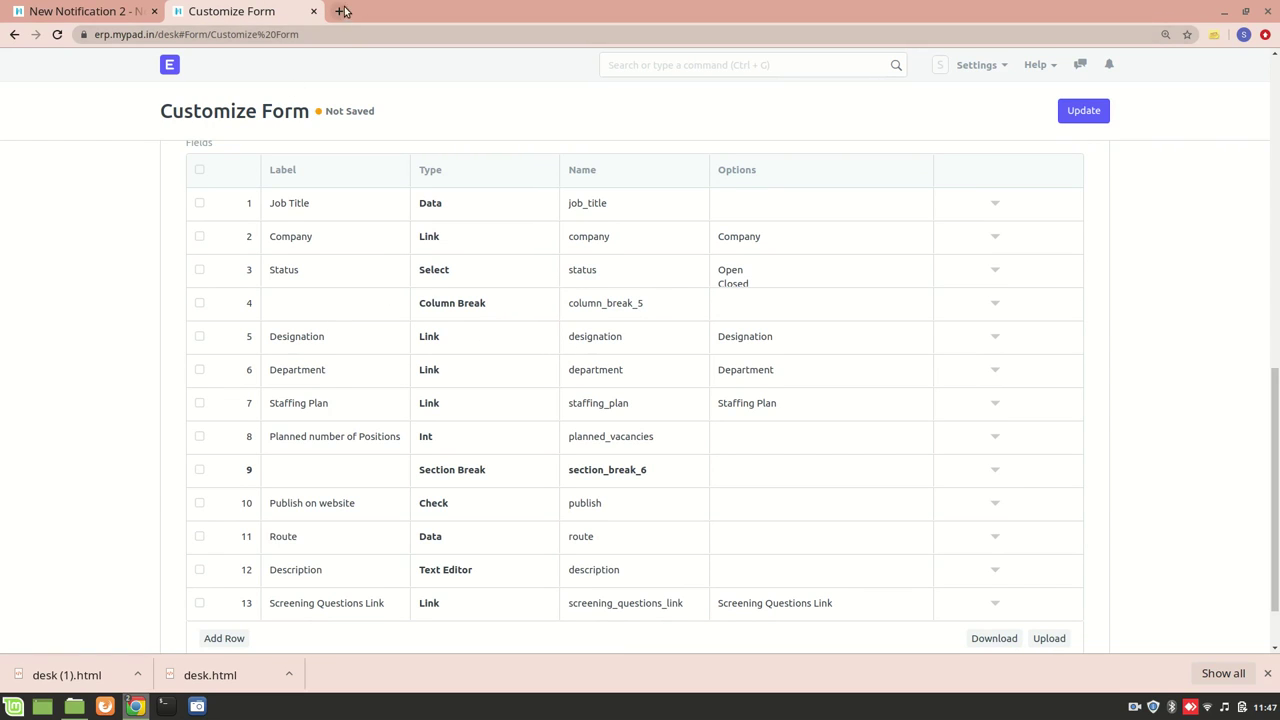
# Open the Job Applicant Customize Form and find the job_title field linking the Job Opening.
pyautogui.click(166, 77)
pyautogui.click(794, 72)
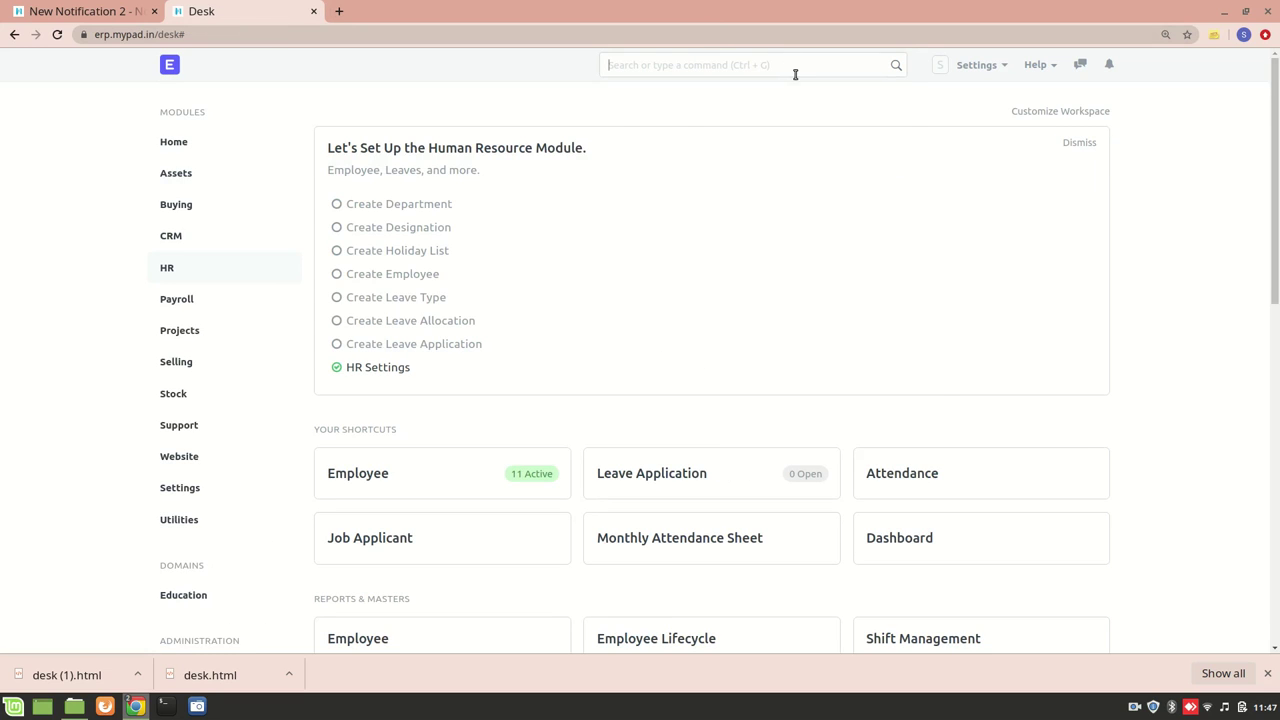
pyautogui.write('job app')
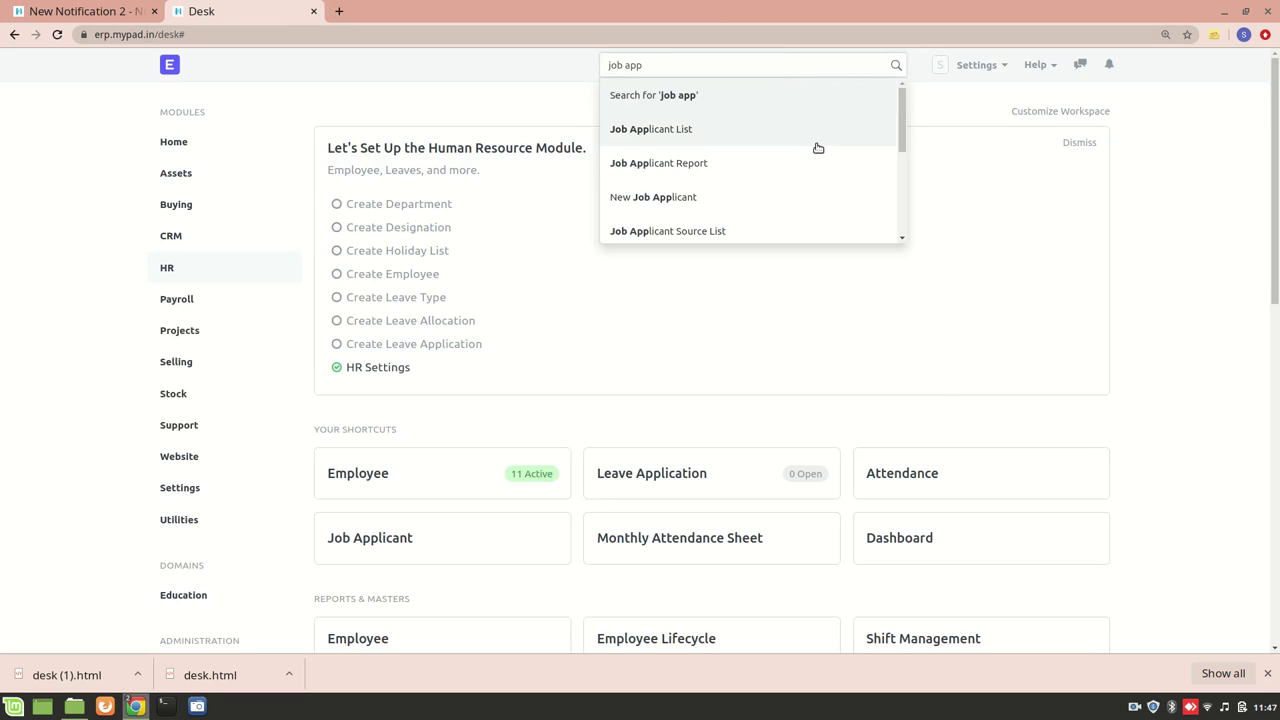
pyautogui.click(787, 138)
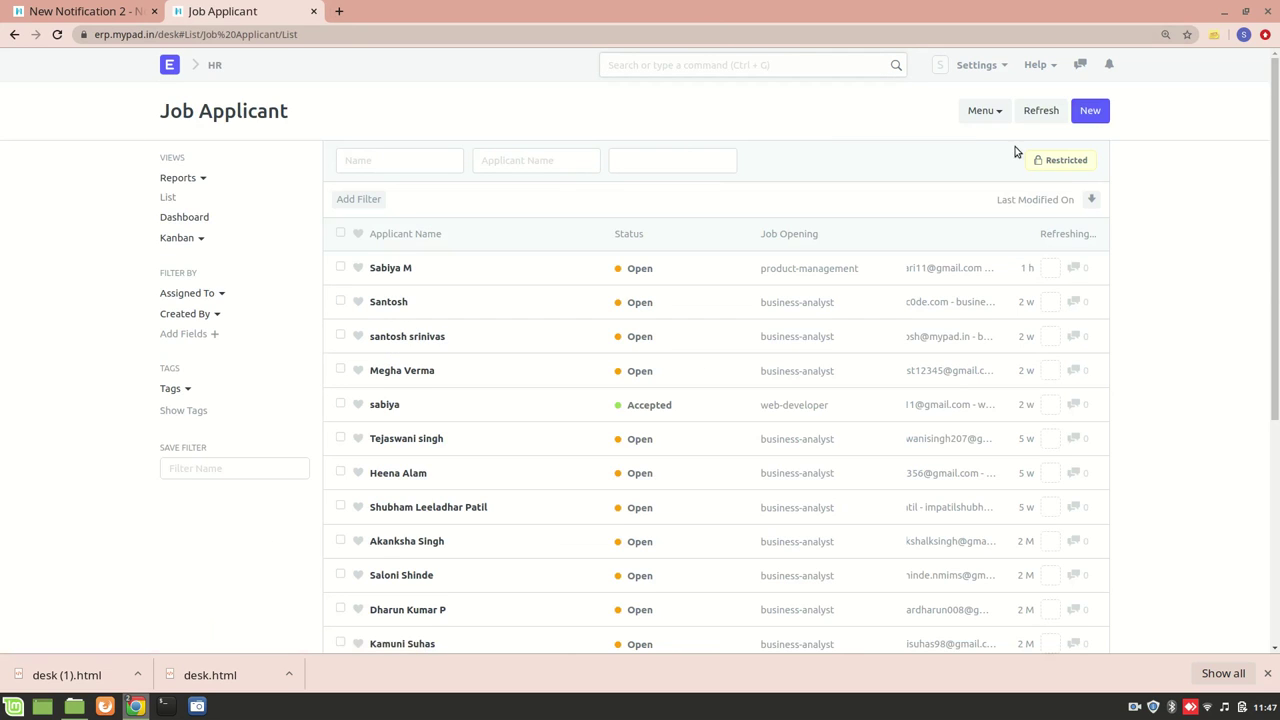
pyautogui.click(995, 115)
pyautogui.click(892, 262)
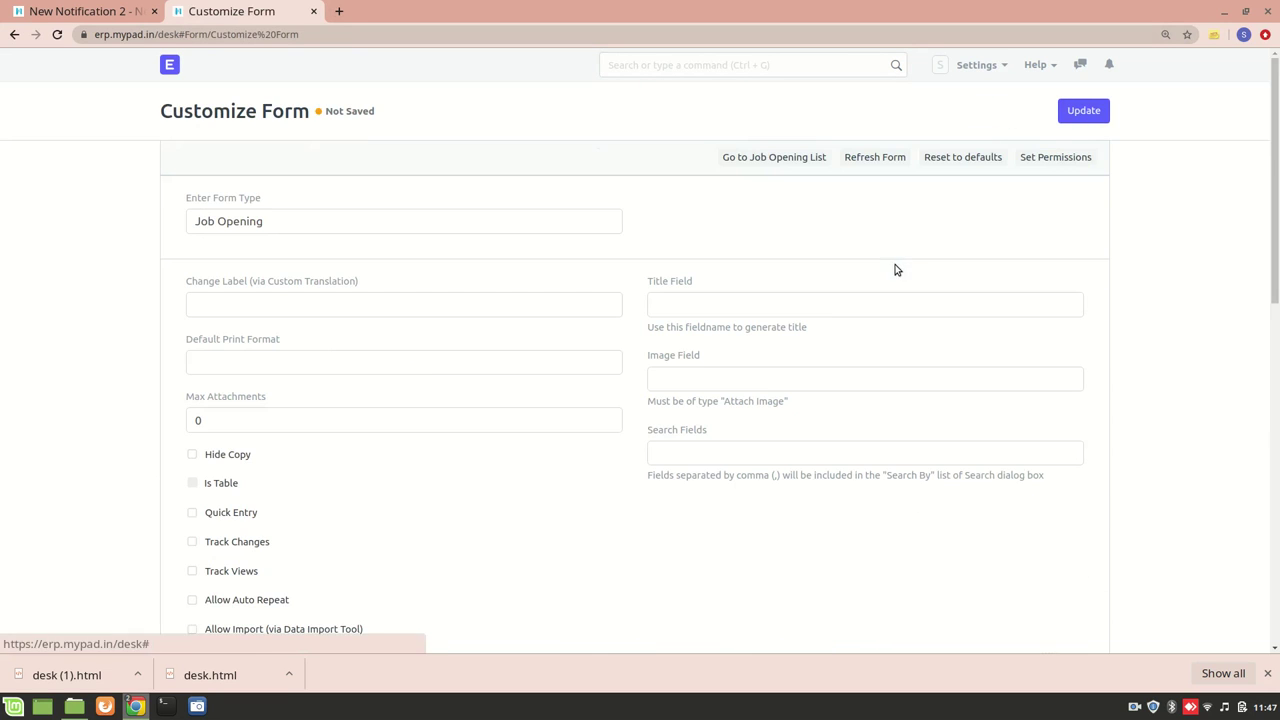
pyautogui.scroll(-5, 481, 485)
pyautogui.scroll(-3, 481, 485)
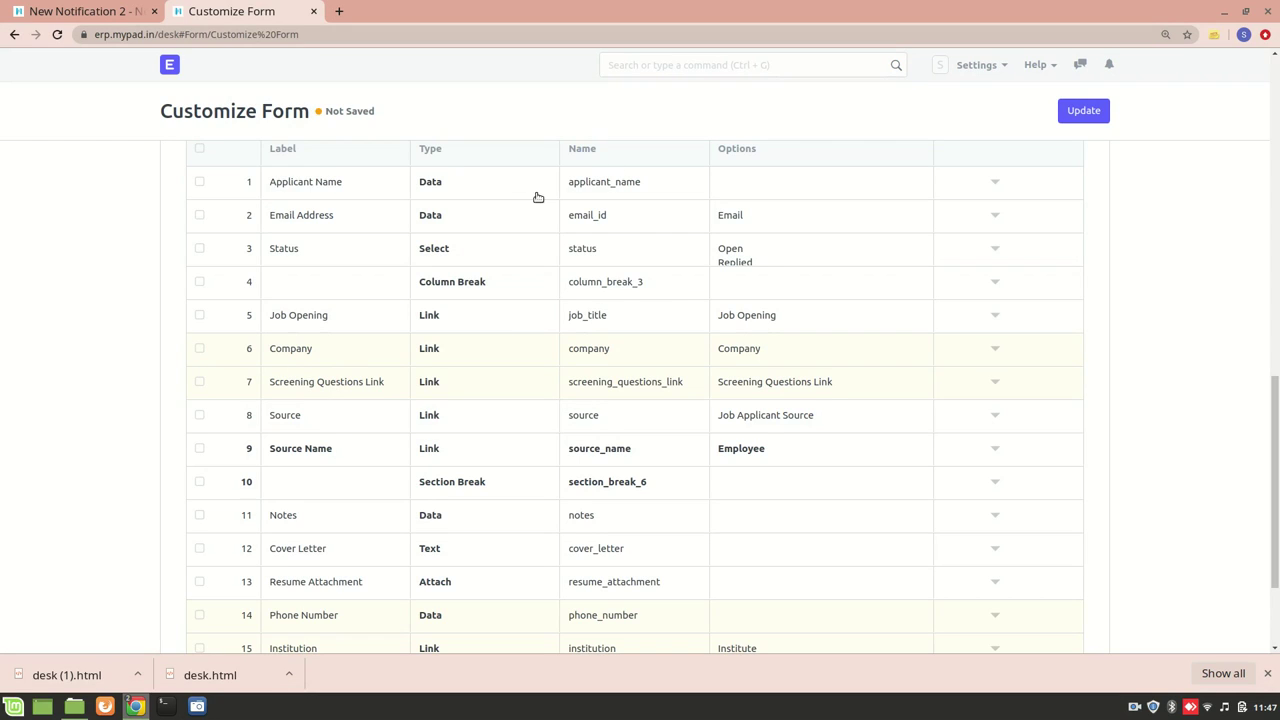
# Correct the misspelled job_titl to job_title in the notification message.
pyautogui.click(100, 8)
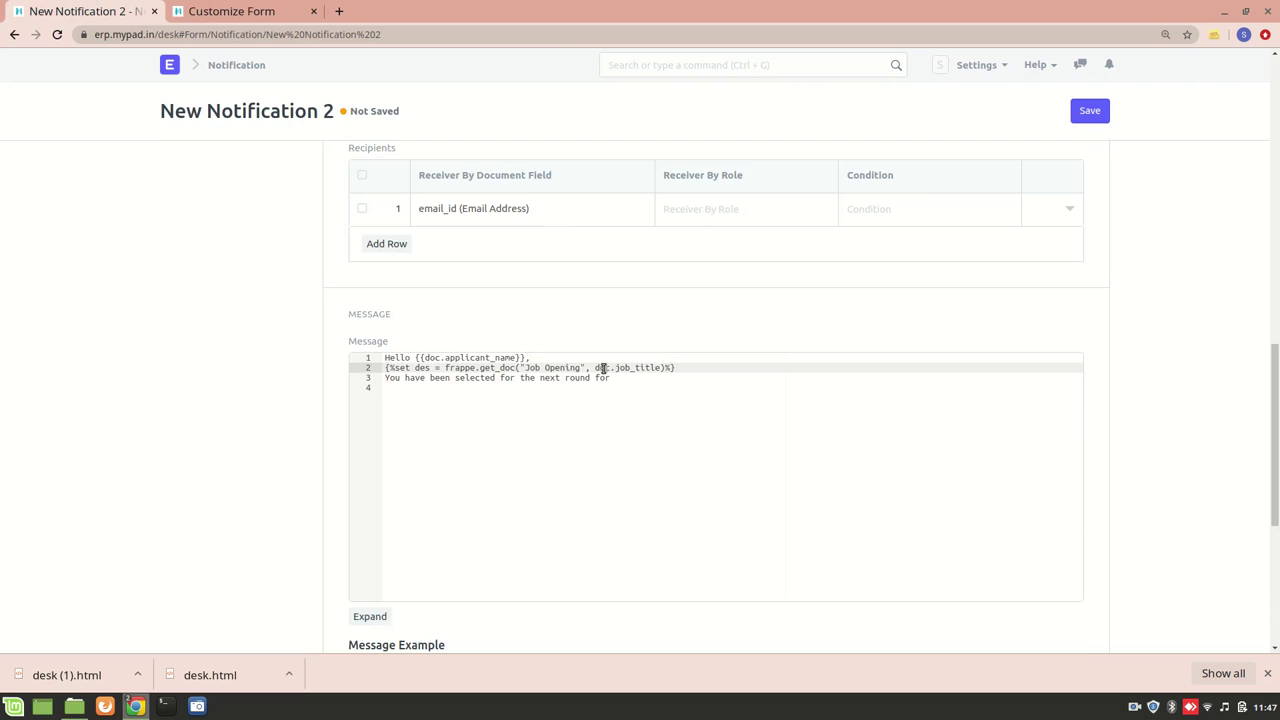
pyautogui.scroll(5, 506, 290)
pyautogui.scroll(-4, 506, 290)
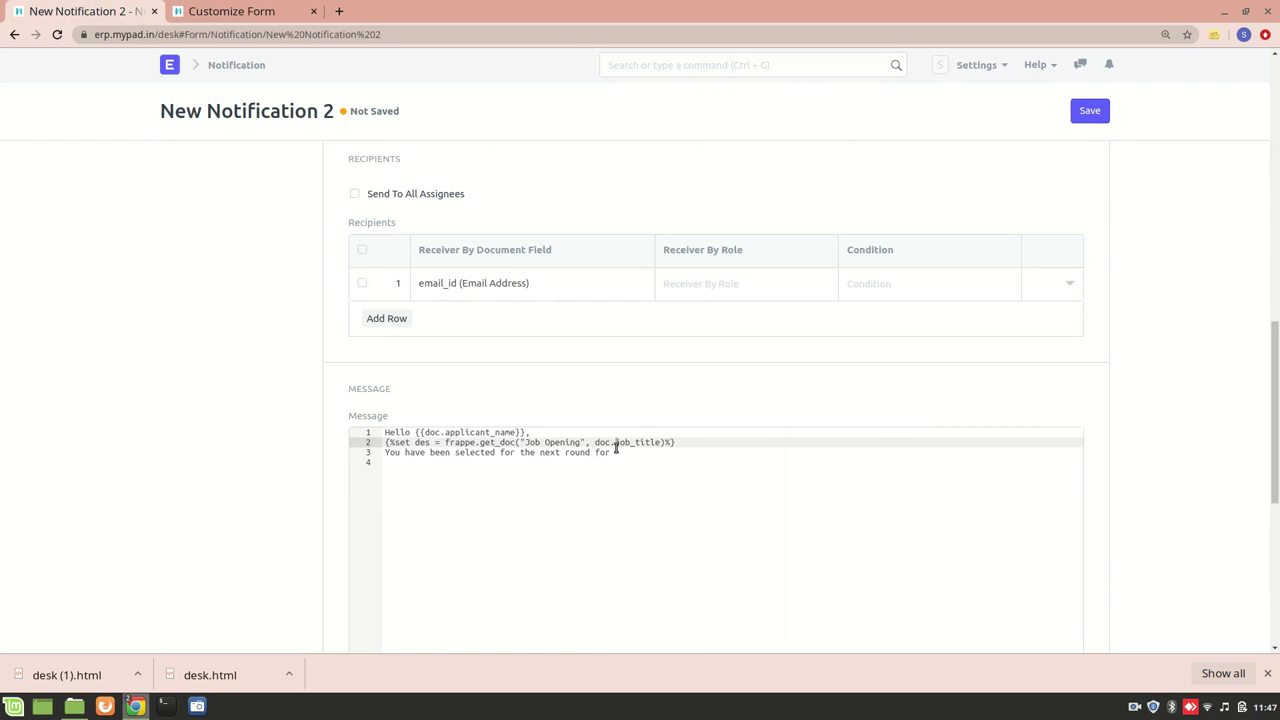
pyautogui.moveTo(615, 447); pyautogui.dragTo(658, 447)
pyautogui.write('e')
# Add a closing 'Thanks.' line to the message and save the notification.
pyautogui.click(624, 458)
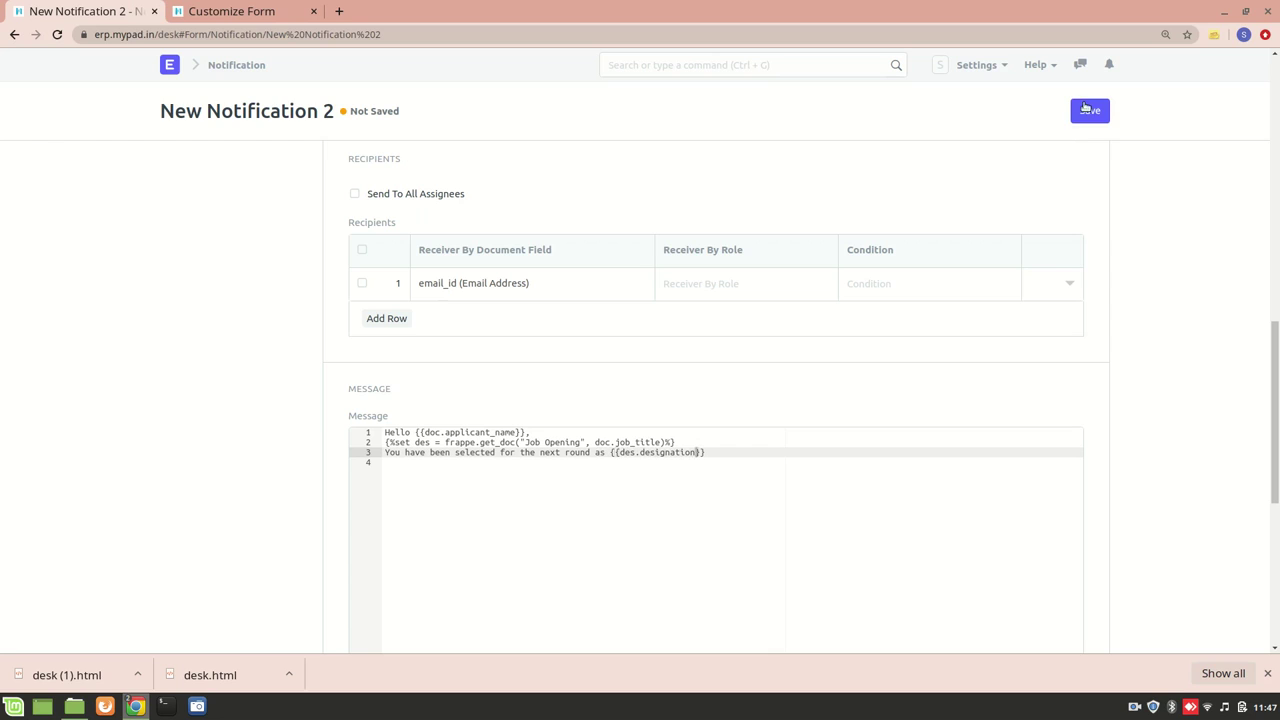
pyautogui.click(737, 460)
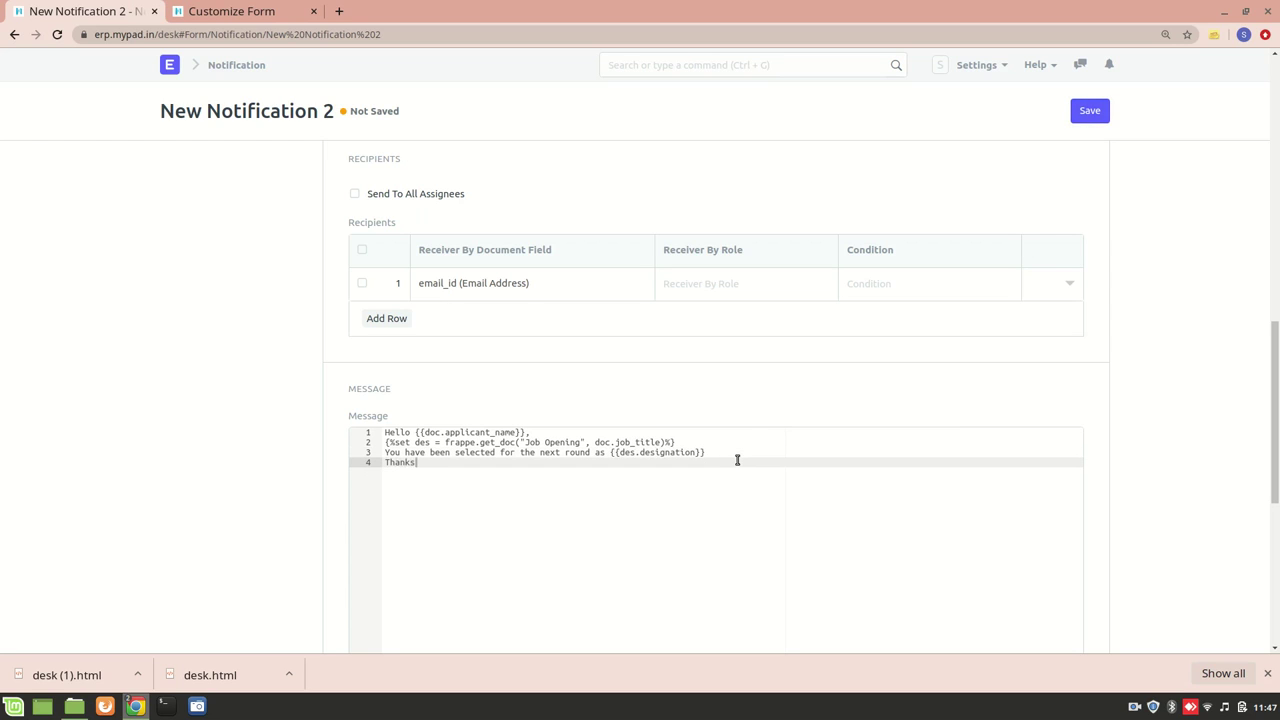
pyautogui.write('Thanks.')
pyautogui.press('Return')
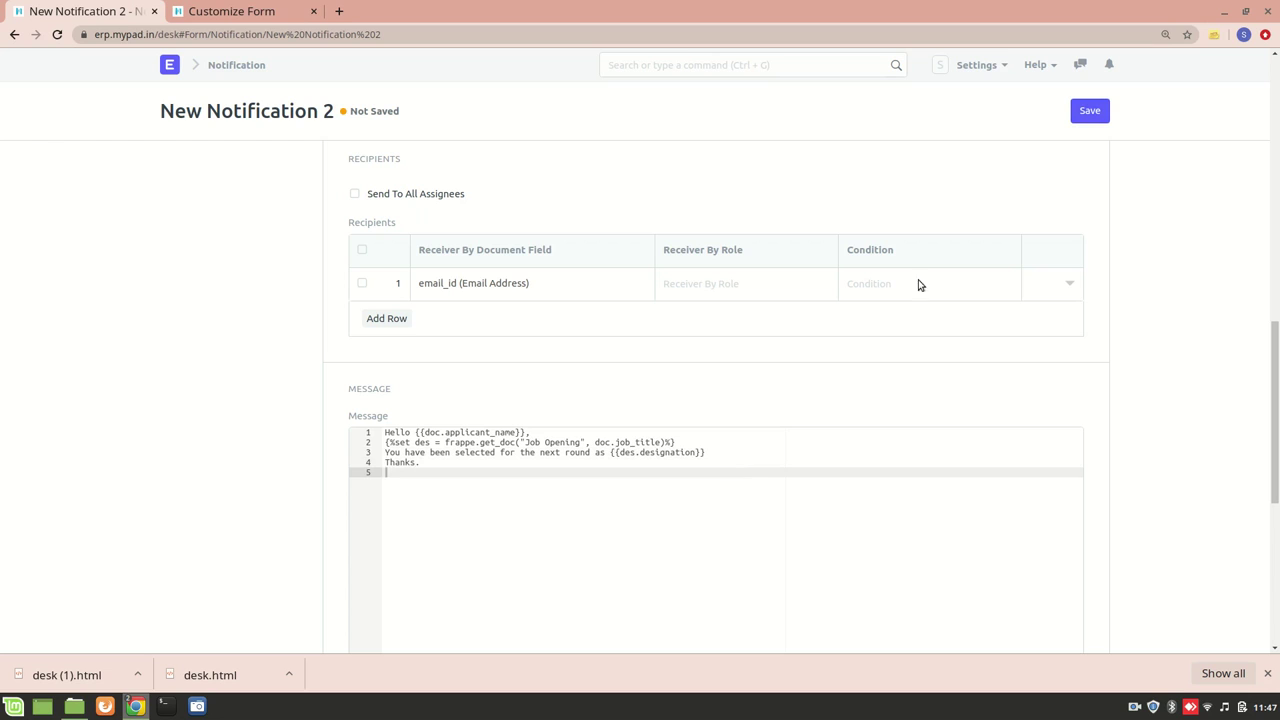
pyautogui.click(1095, 110)
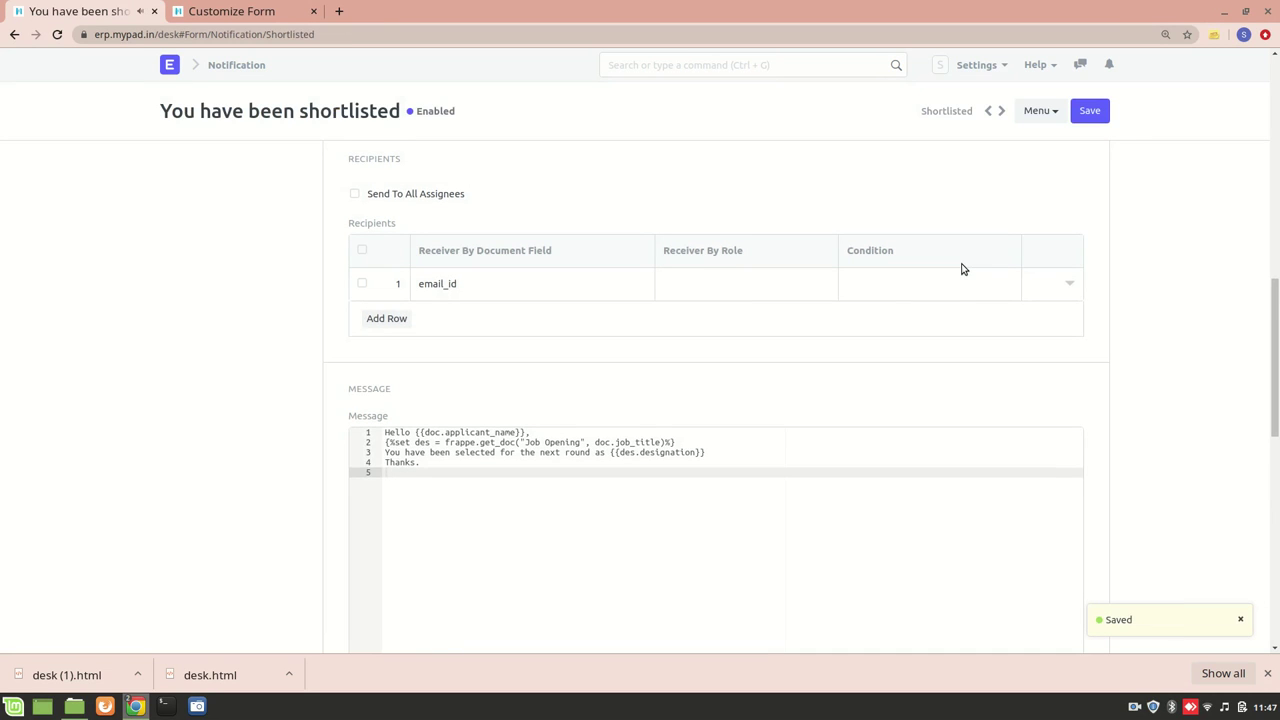
pyautogui.scroll(10, 963, 269)
pyautogui.scroll(-6, 963, 269)
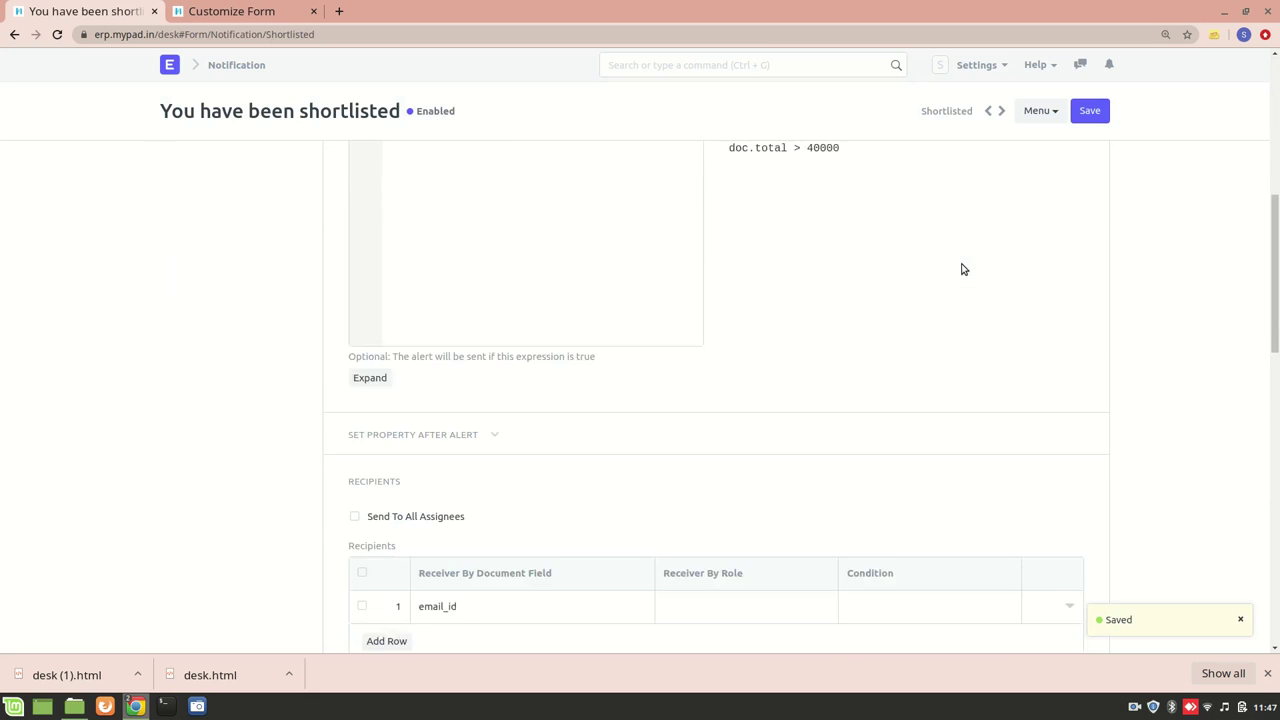
# Open the job applicant's record from the Job Applicant List.
pyautogui.click(679, 65)
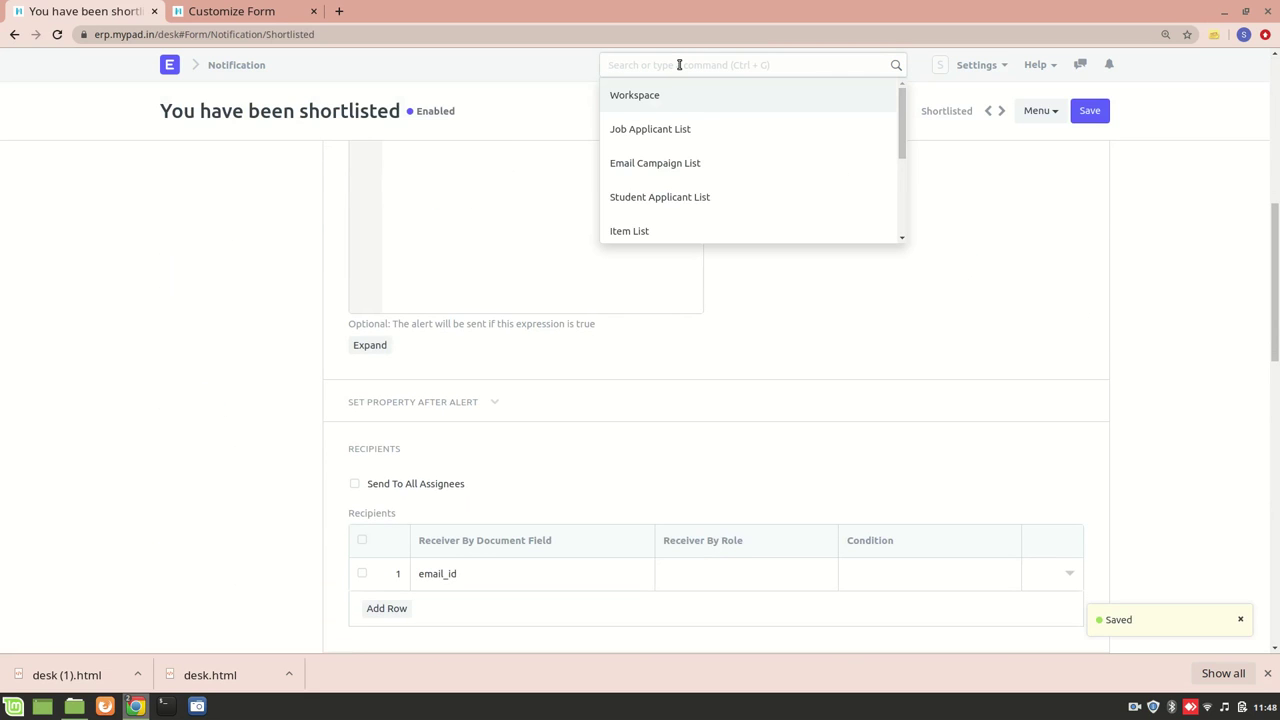
pyautogui.write('job appl')
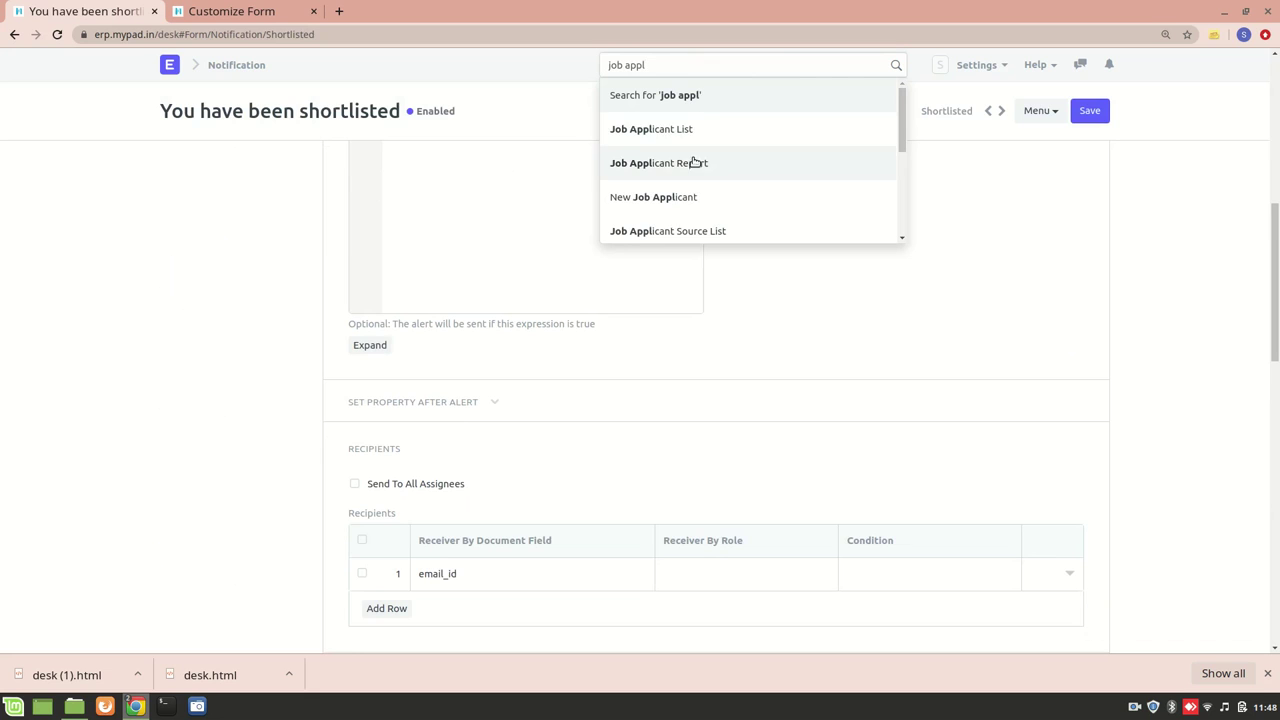
pyautogui.click(663, 131)
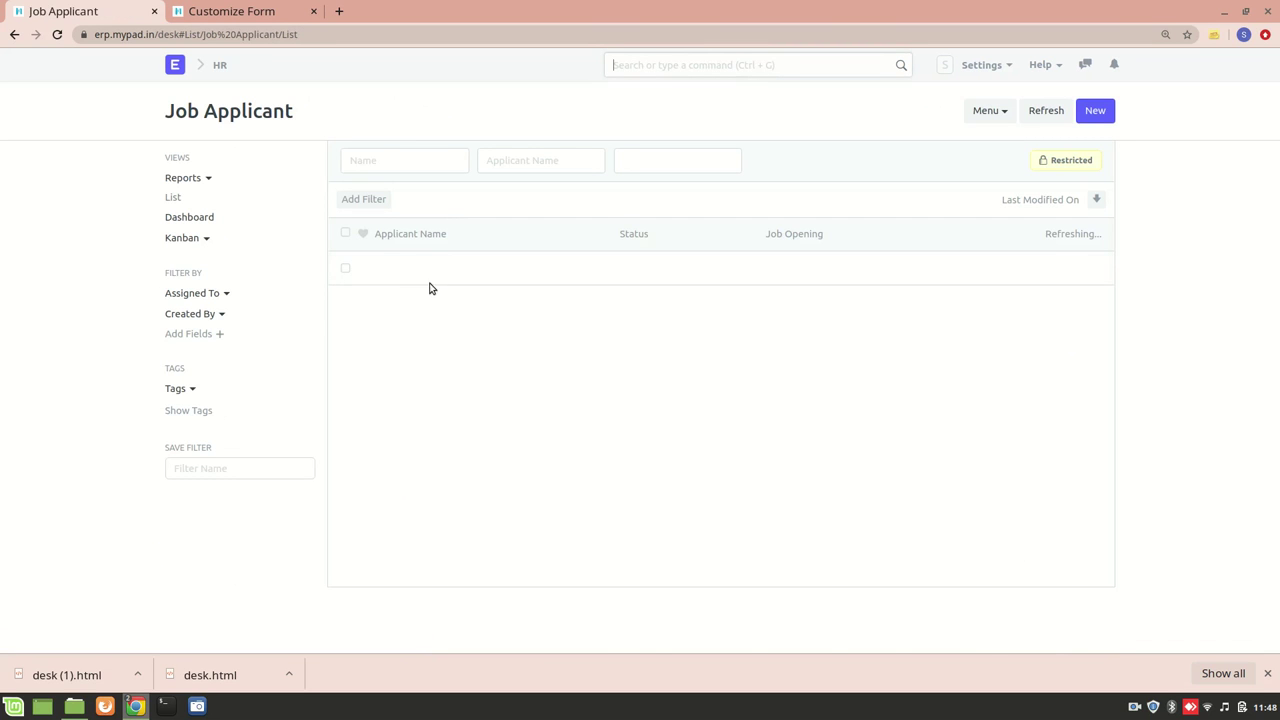
pyautogui.click(391, 266)
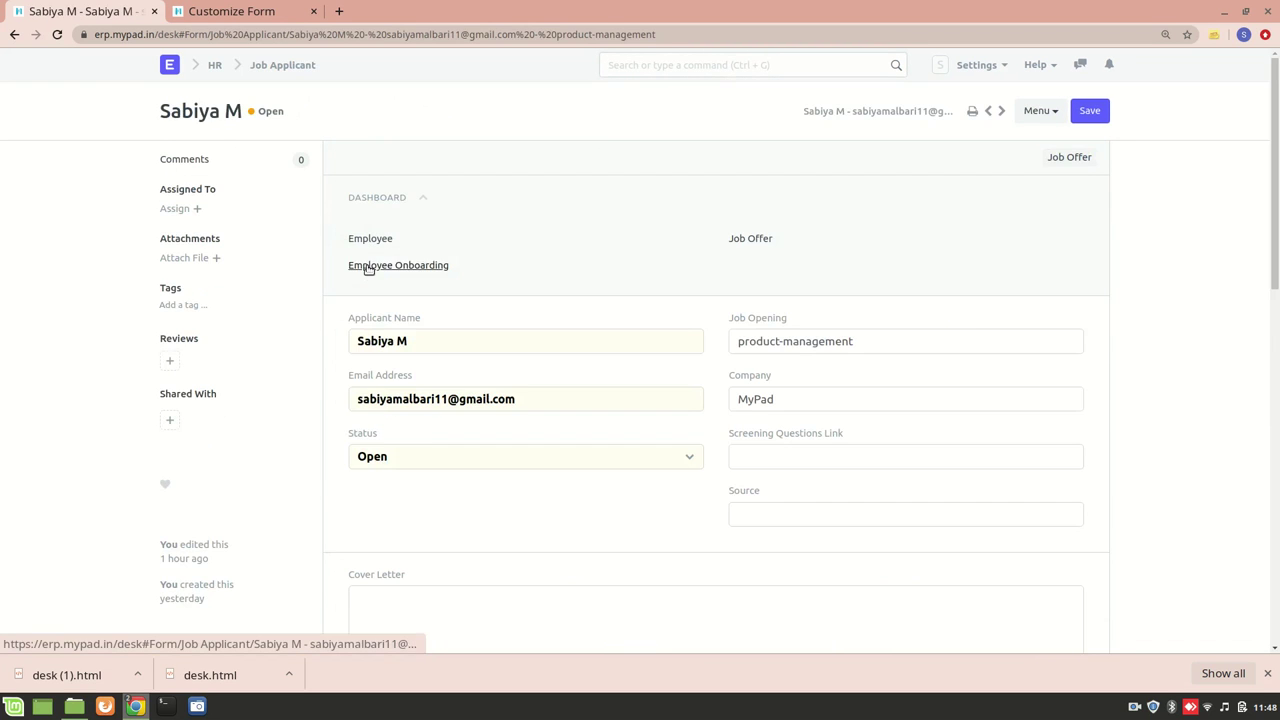
# Change the applicant's status from Open to Shortlisted and save the record.
pyautogui.scroll(-3, 394, 430)
pyautogui.click(429, 318)
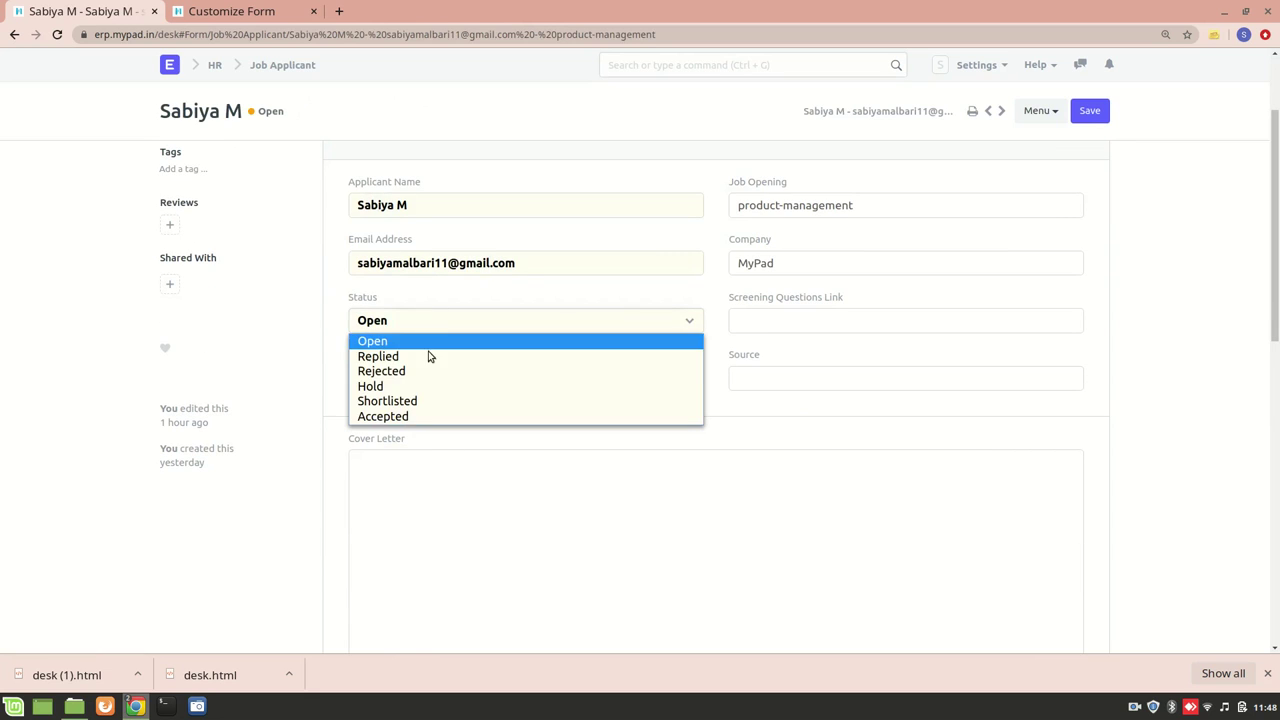
pyautogui.click(443, 396)
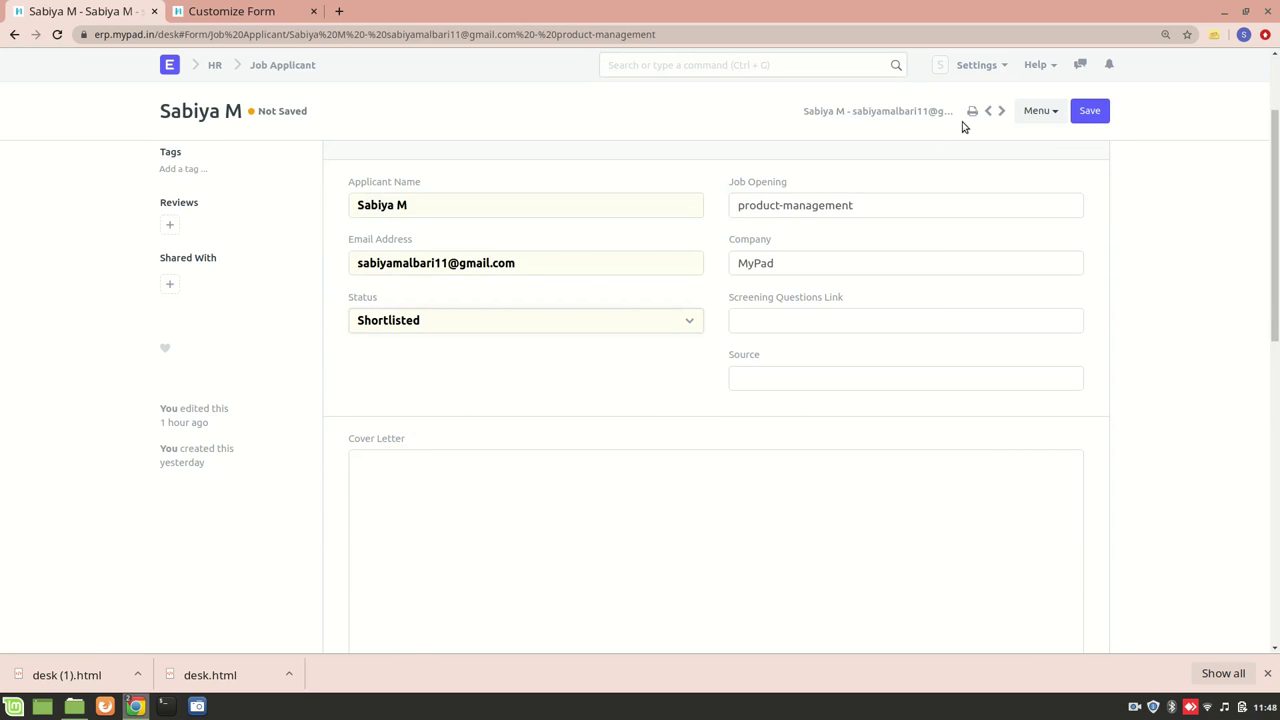
pyautogui.click(1088, 119)
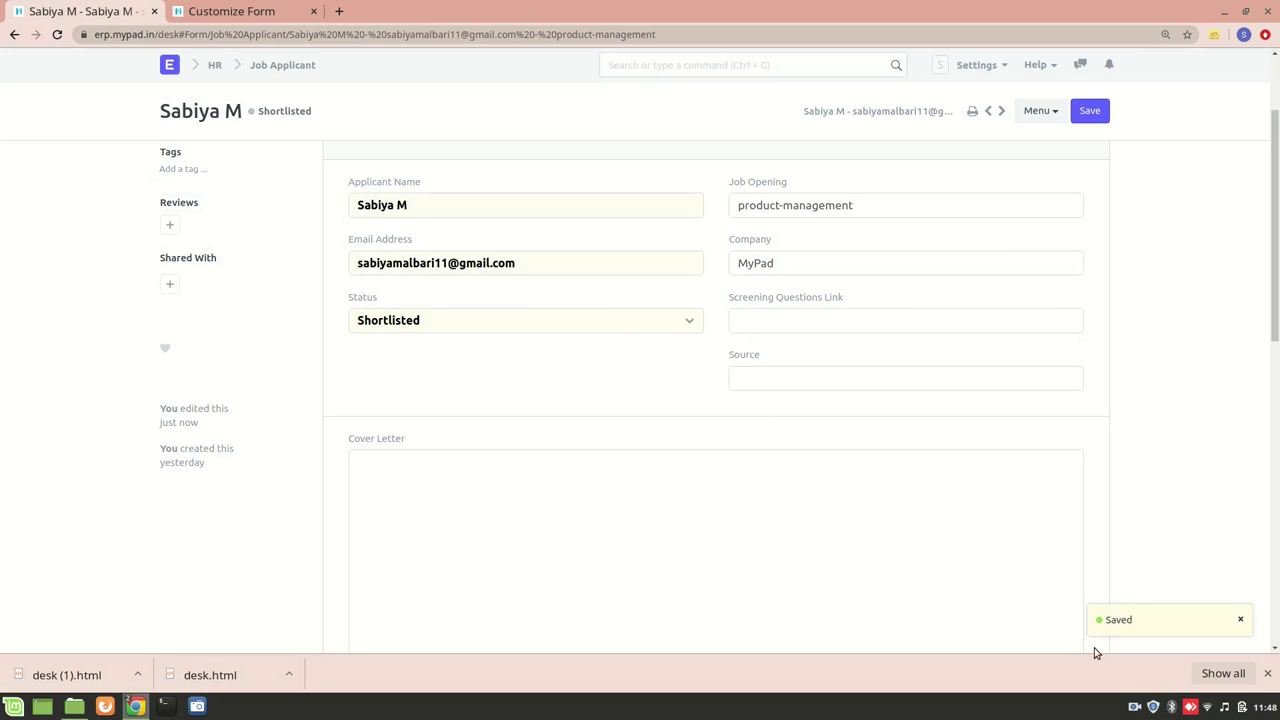
pyautogui.click(1134, 706)
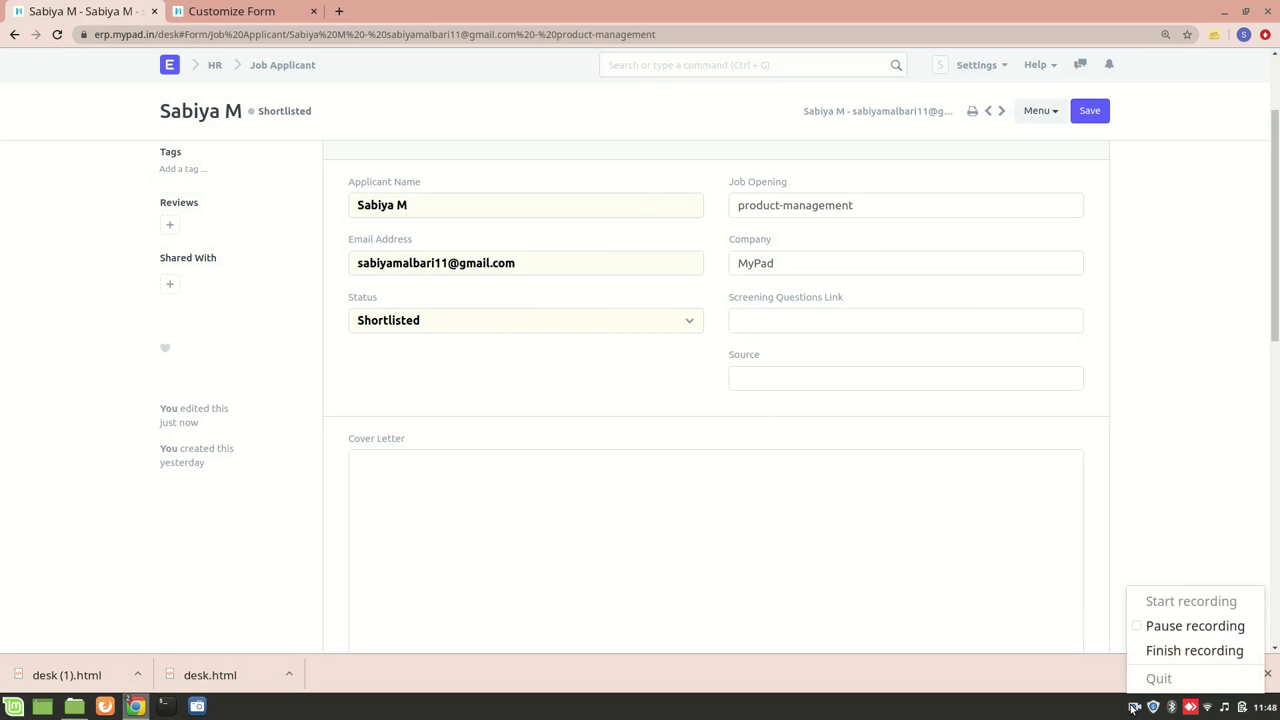
pyautogui.click(1148, 626)
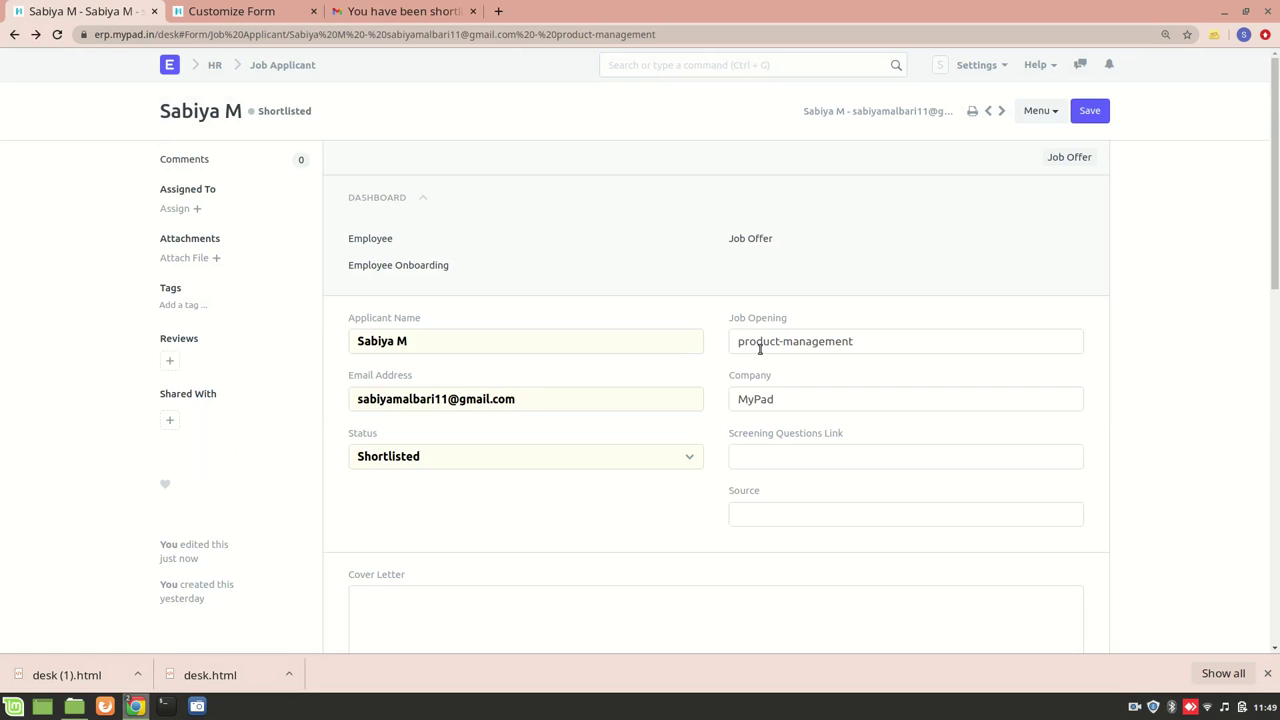
pyautogui.click(414, 10)
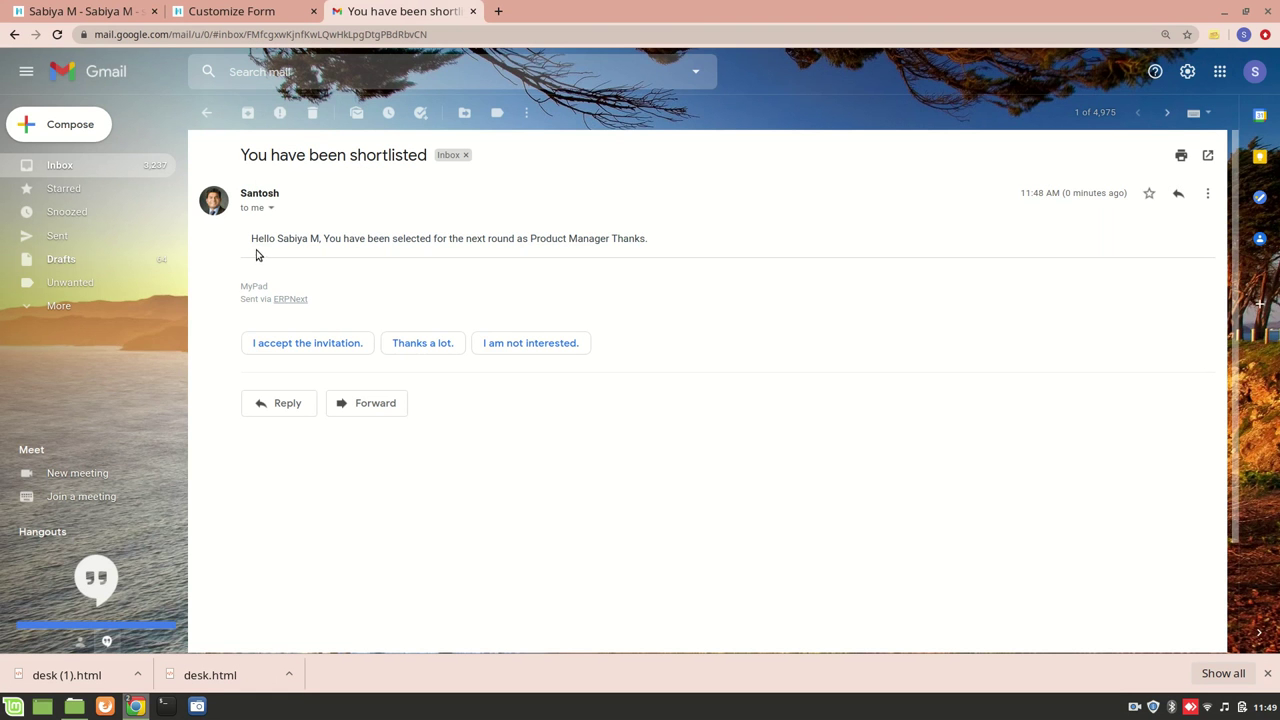
pyautogui.click(115, 10)
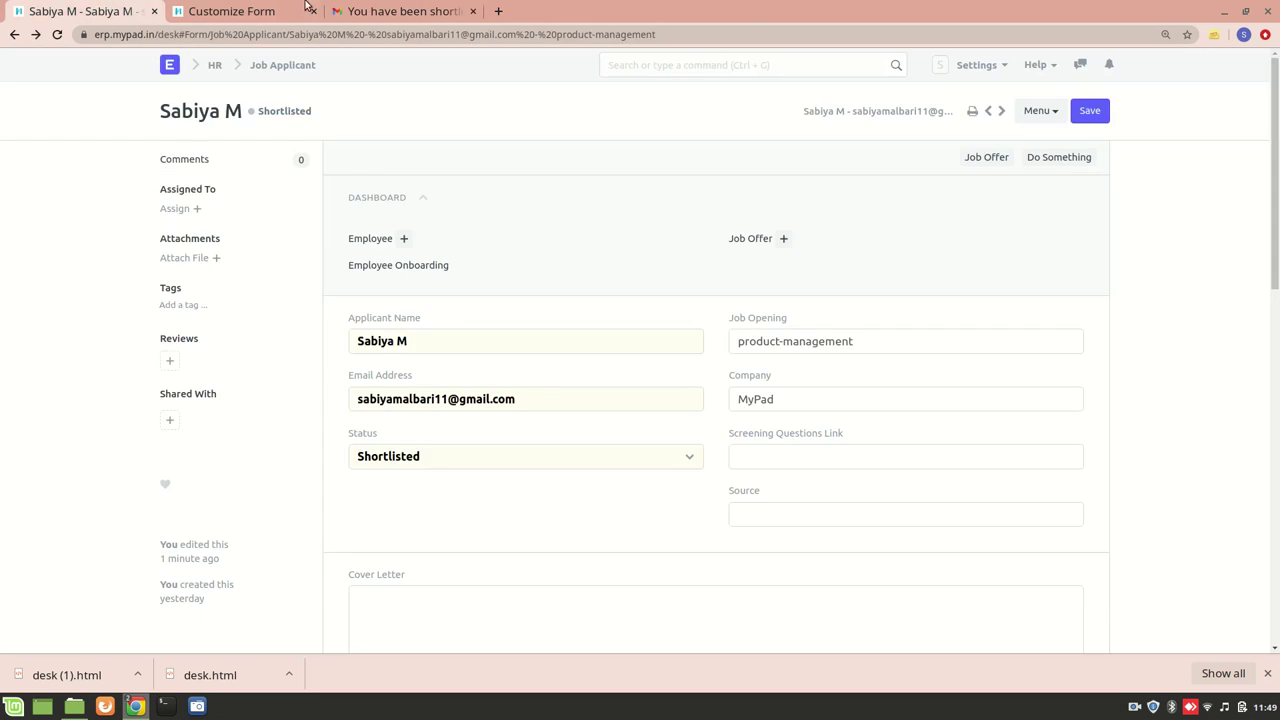
pyautogui.click(405, 10)
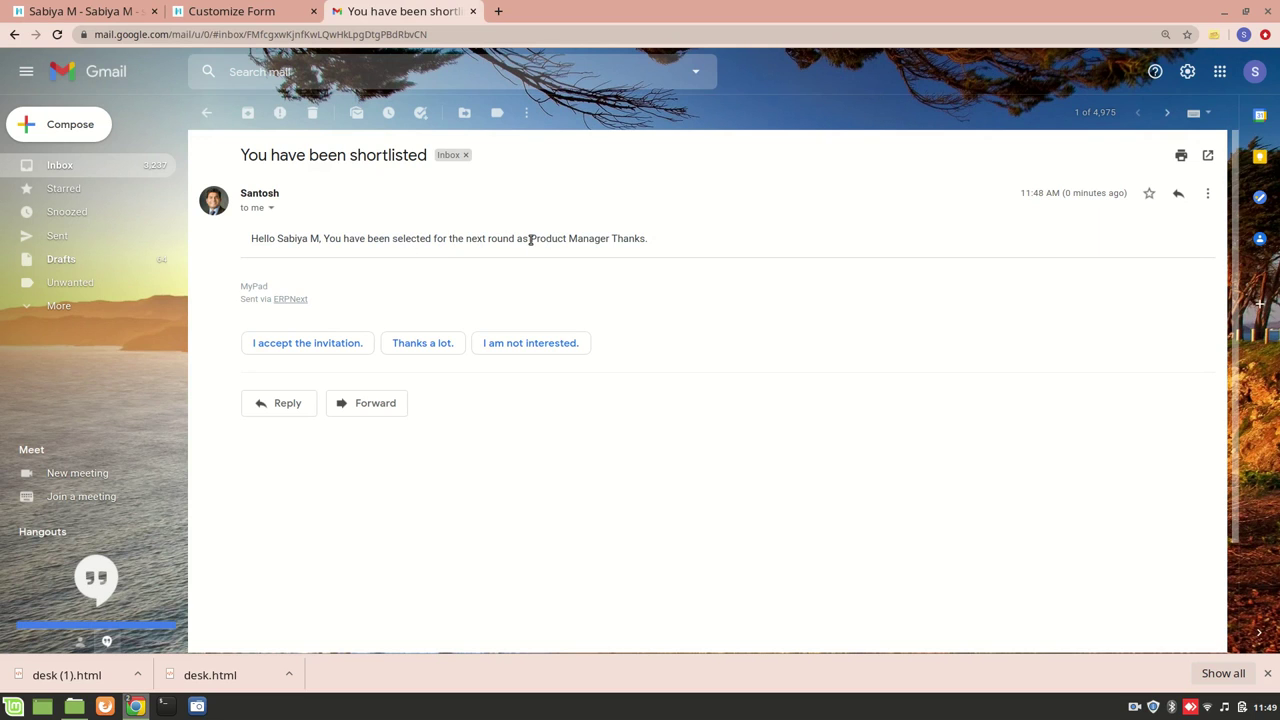
pyautogui.moveTo(530, 240); pyautogui.dragTo(611, 242)
pyautogui.click(122, 8)
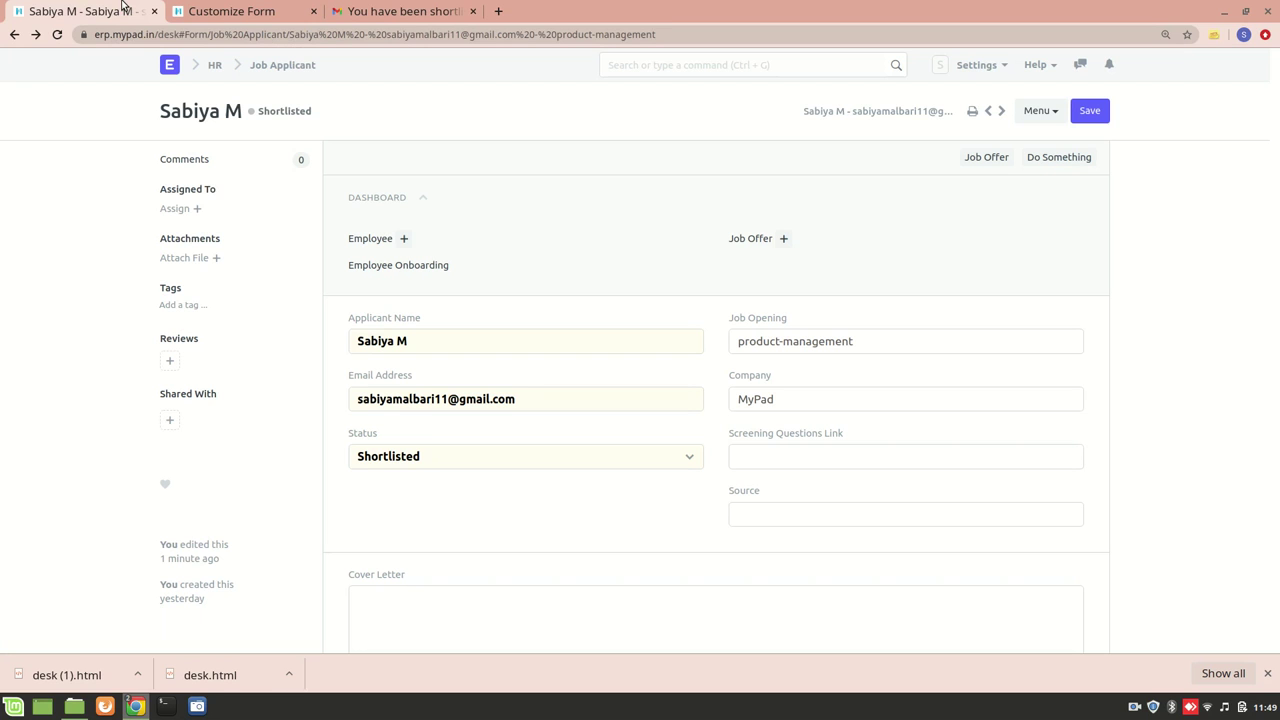
pyautogui.scroll(-1, 419, 437)
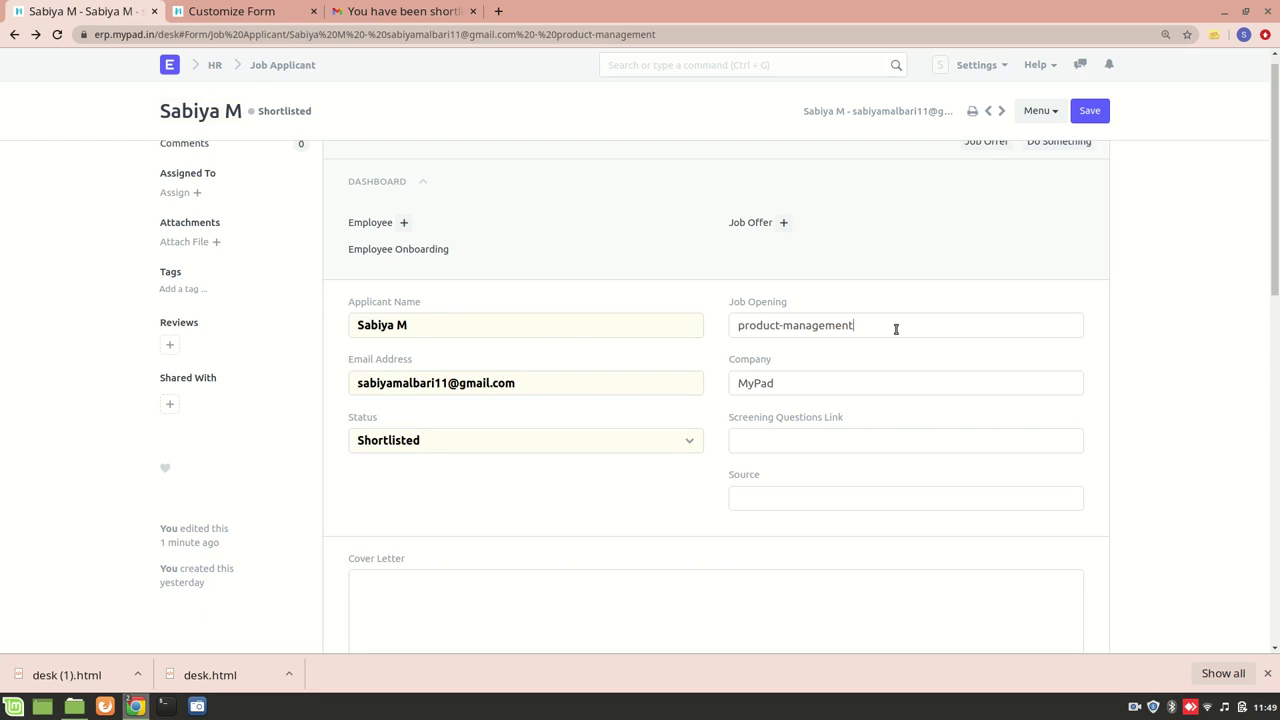
# Open the linked product-management Job Opening and compare its Product Manager designation with the email.
pyautogui.click(1071, 330)
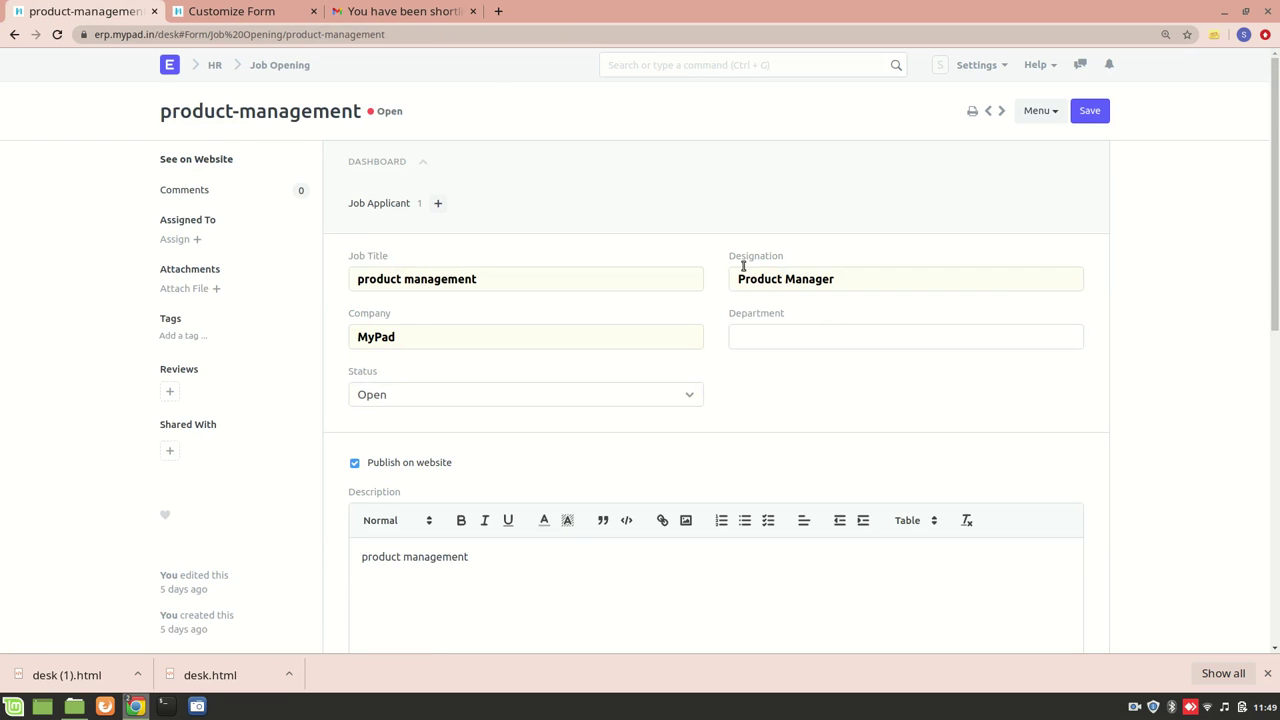
pyautogui.click(358, 8)
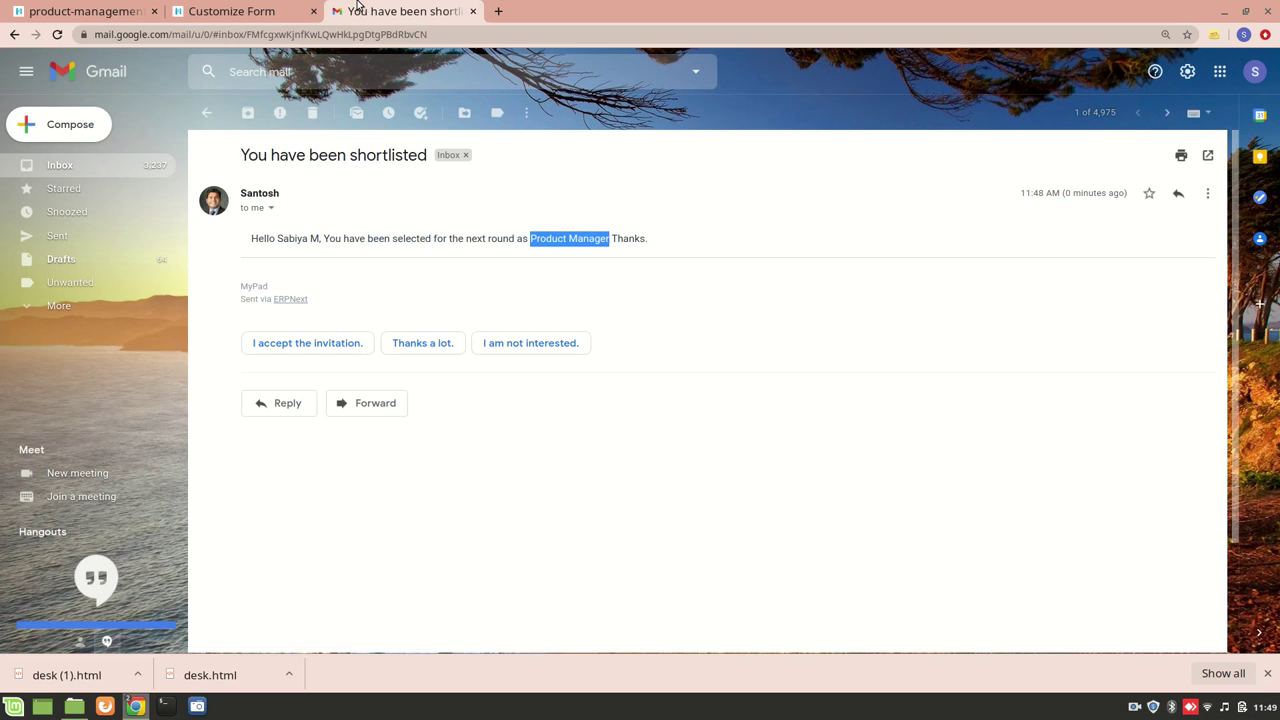
pyautogui.doubleClick(584, 236)
pyautogui.click(496, 243)
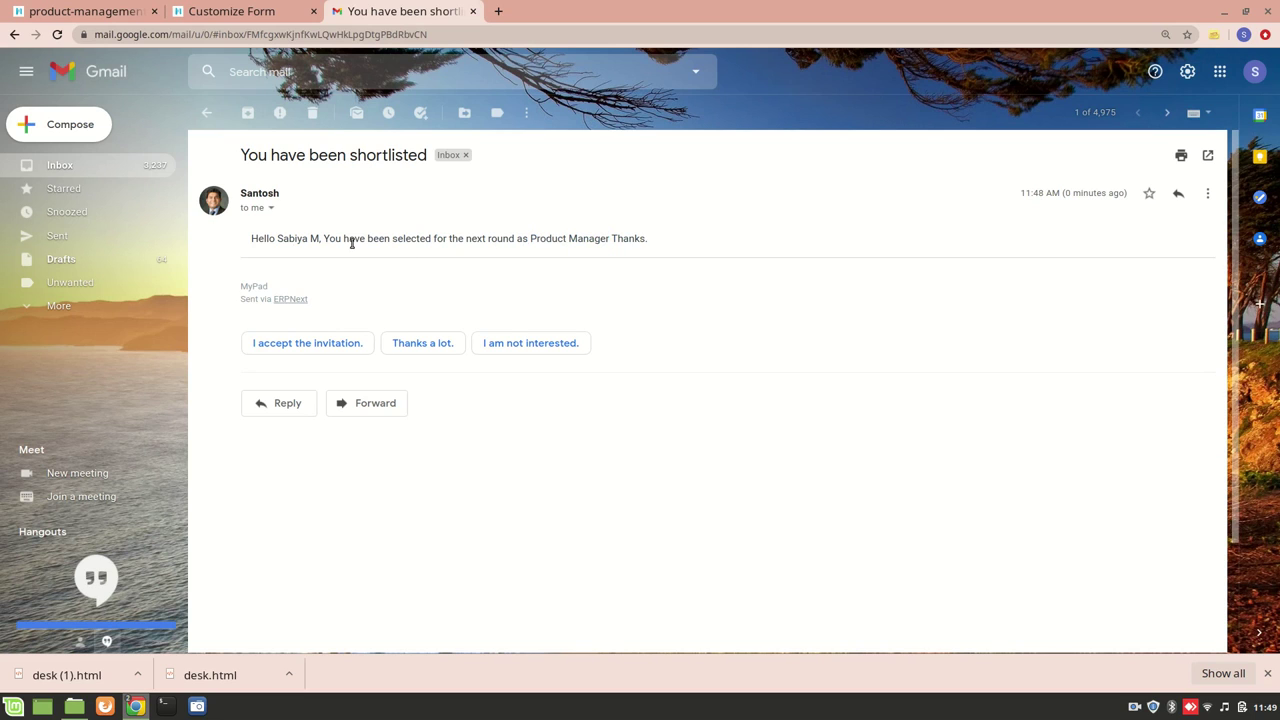
pyautogui.click(100, 11)
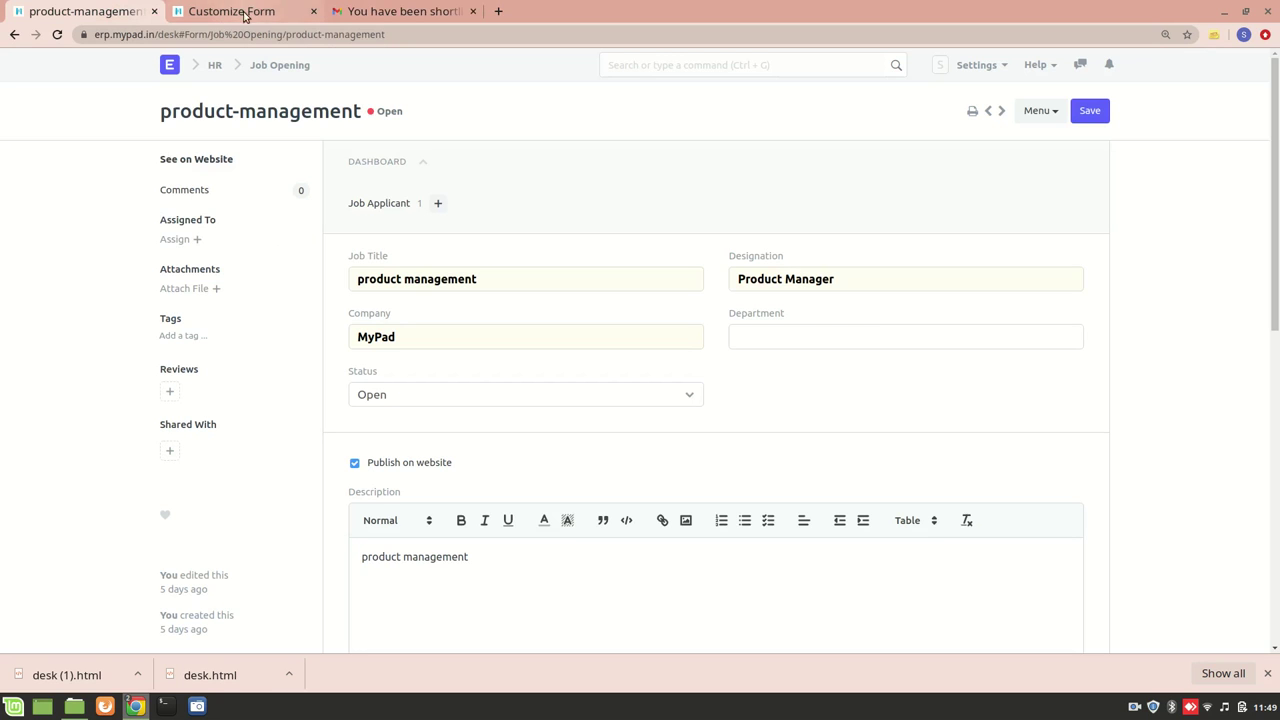
# Recheck the shortlisted email, then return to the HR desk page.
pyautogui.click(693, 65)
pyautogui.click(405, 11)
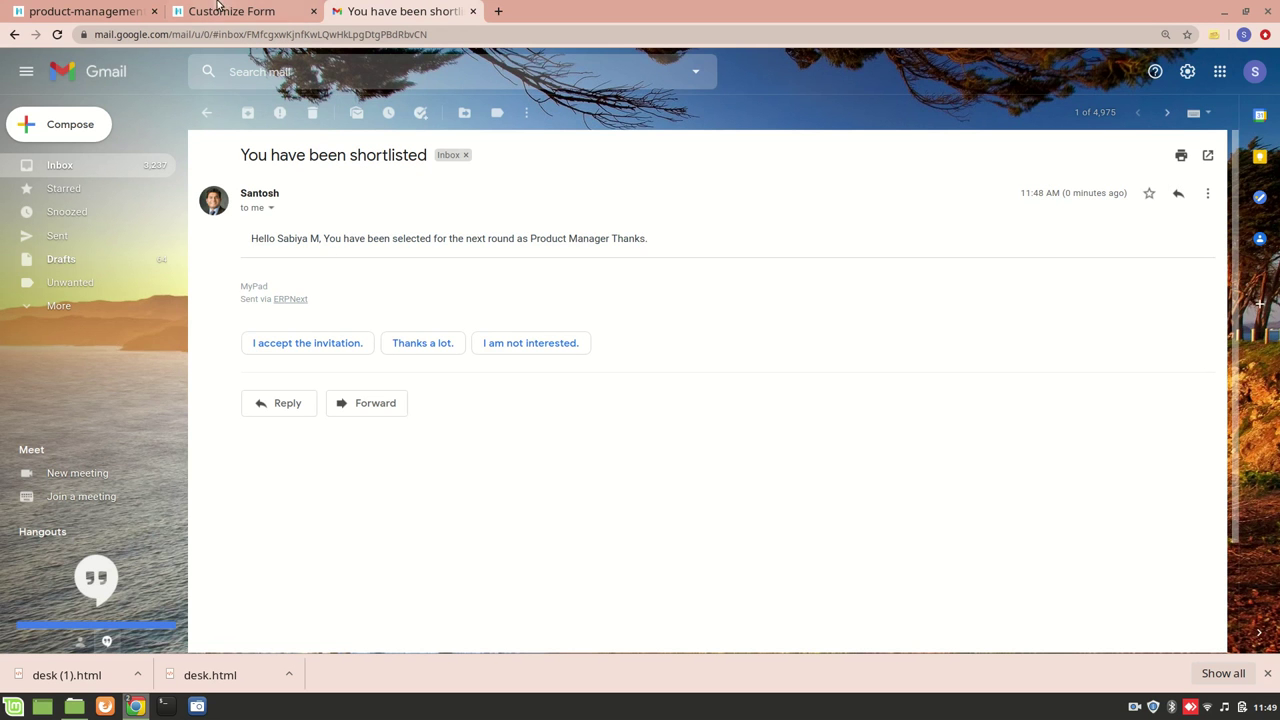
pyautogui.click(100, 11)
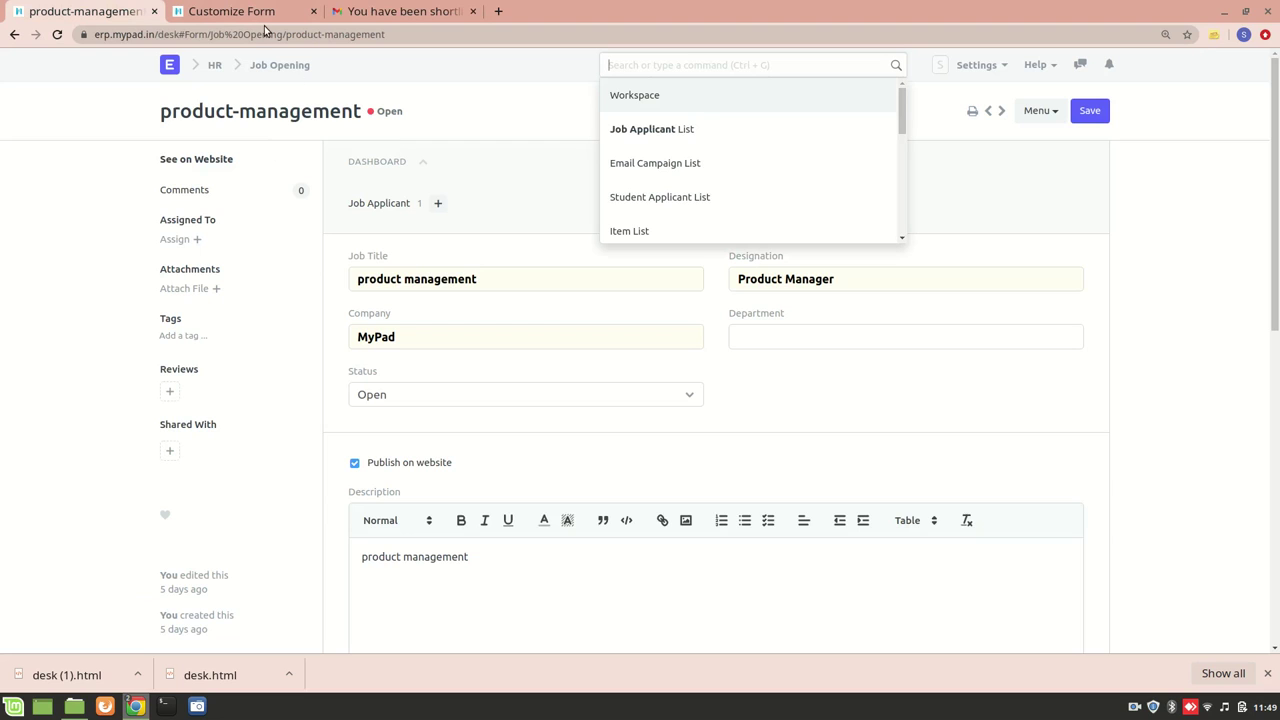
pyautogui.click(280, 65)
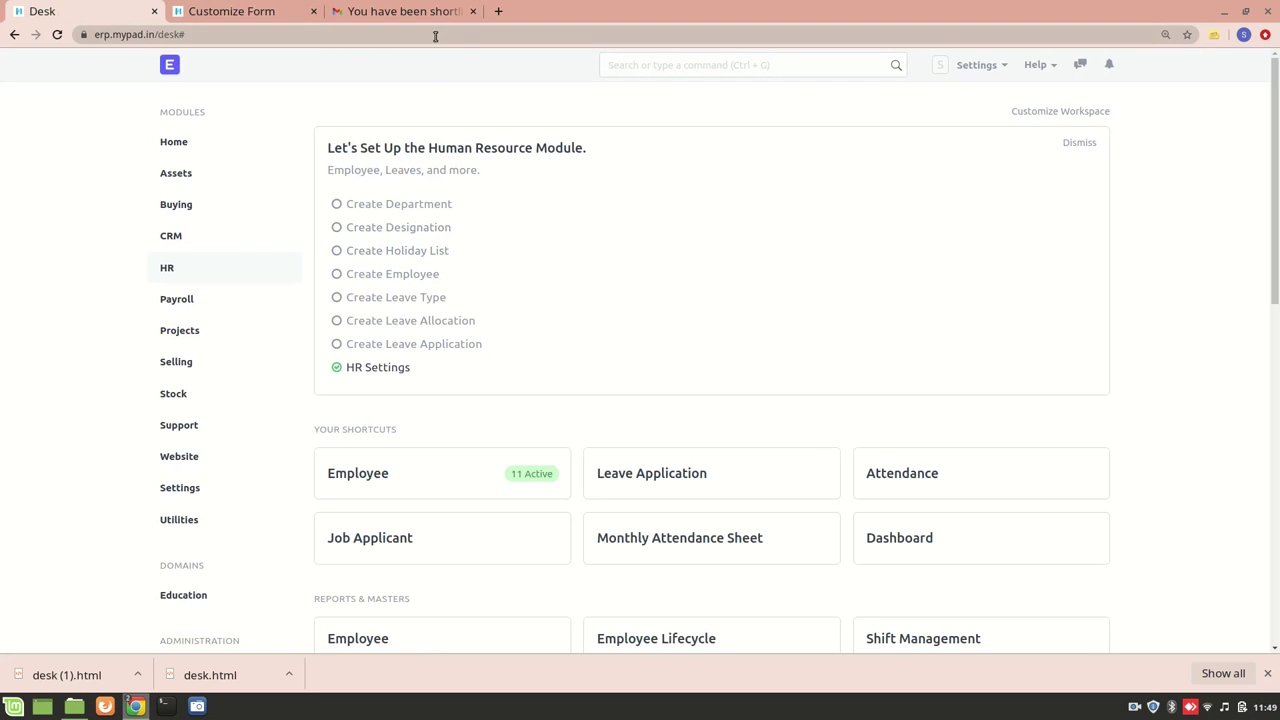
pyautogui.click(384, 8)
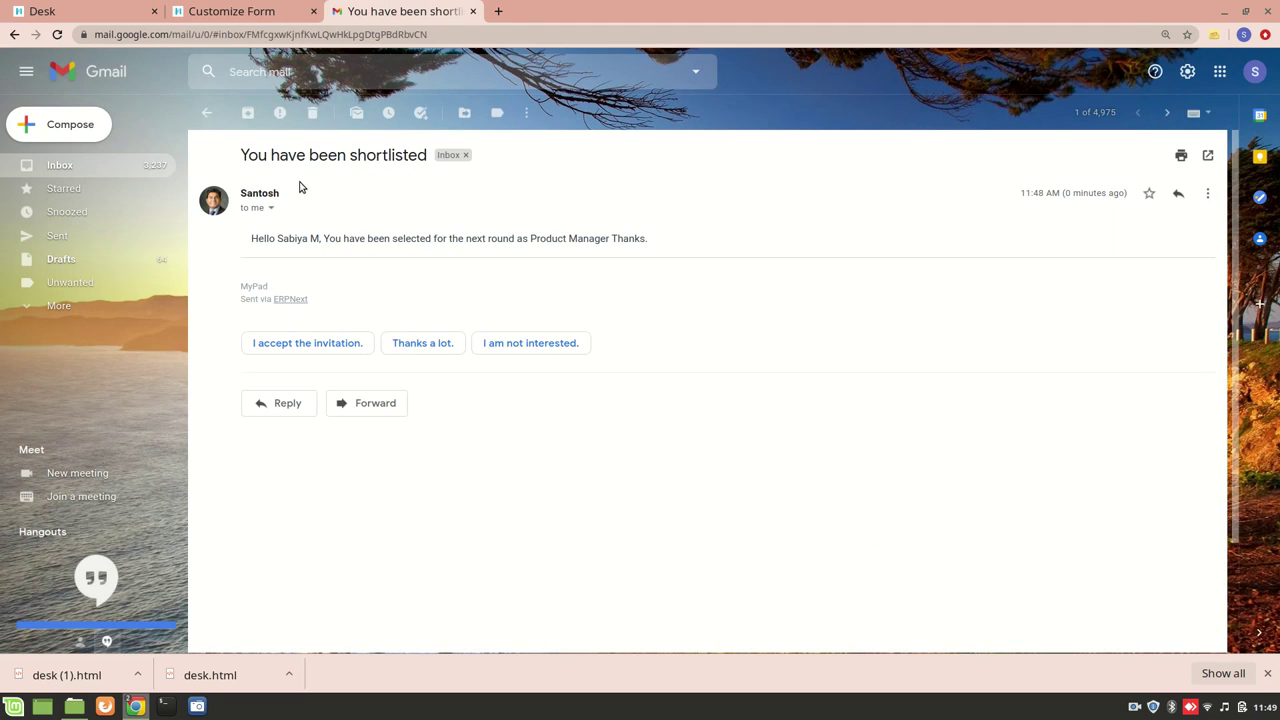
pyautogui.hotkey('ctrl', 'Tab')
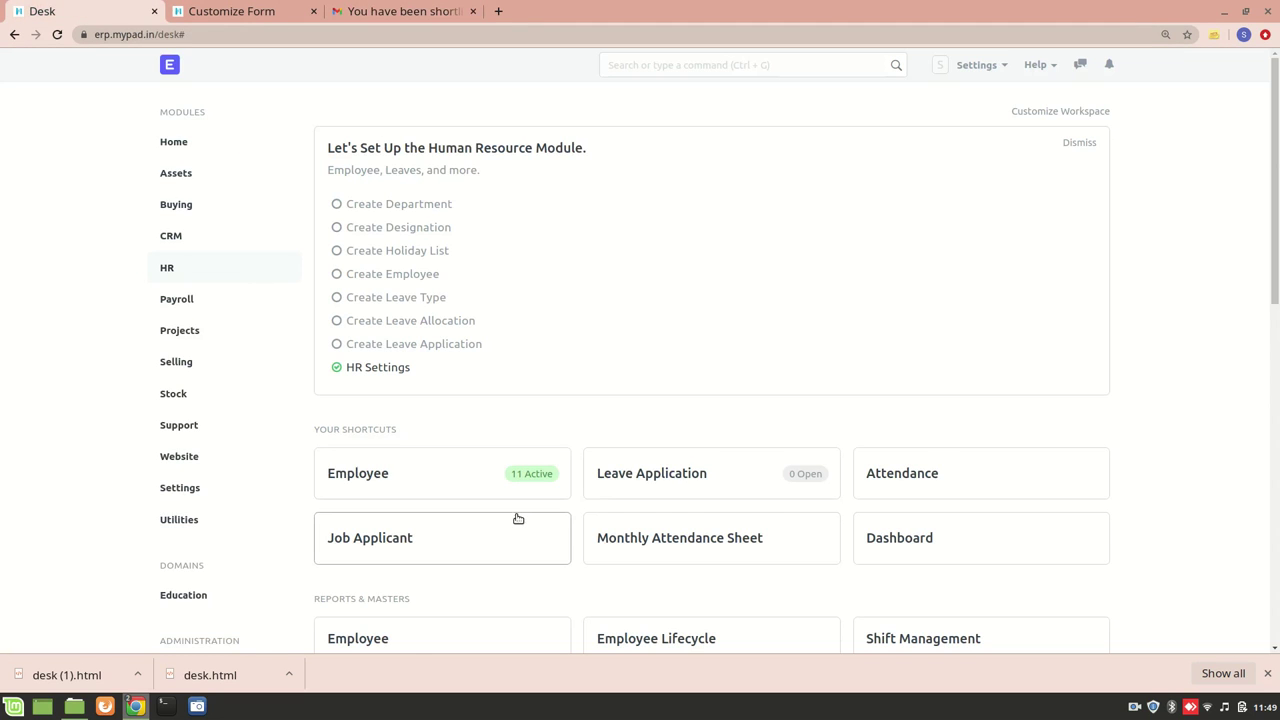
pyautogui.scroll(-3, 518, 518)
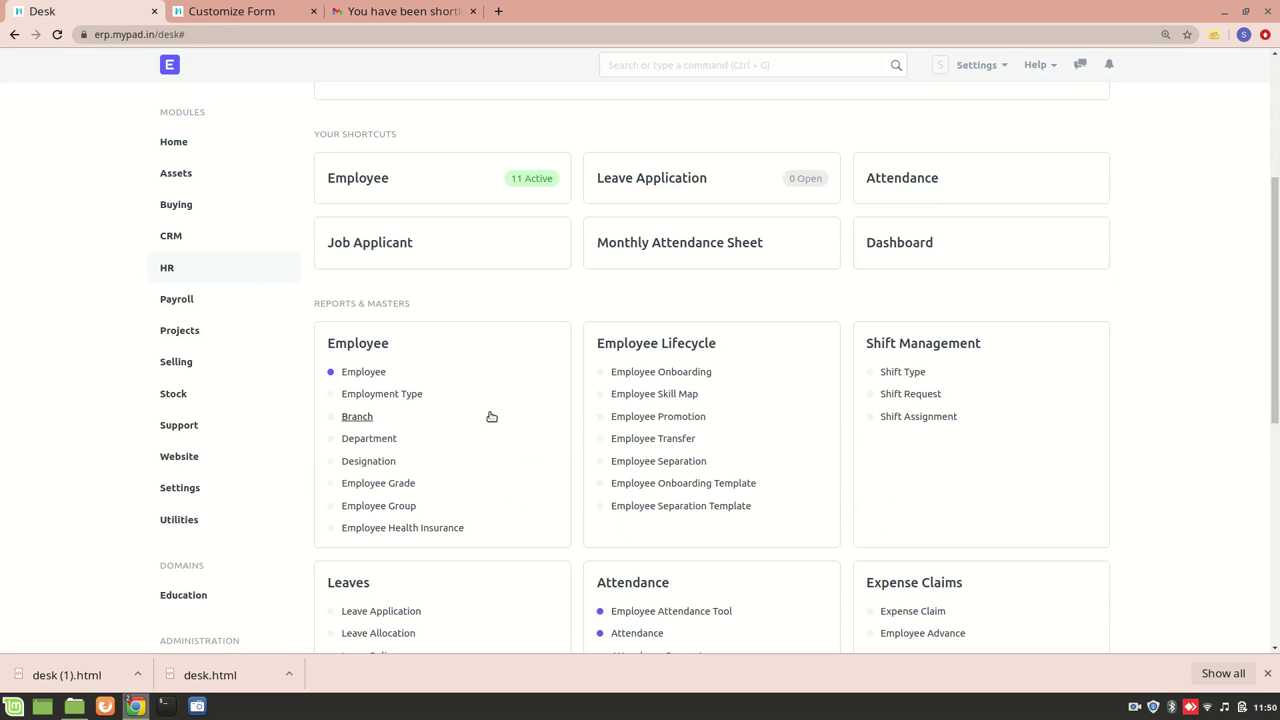
pyautogui.scroll(-2, 438, 438)
pyautogui.scroll(-4, 569, 480)
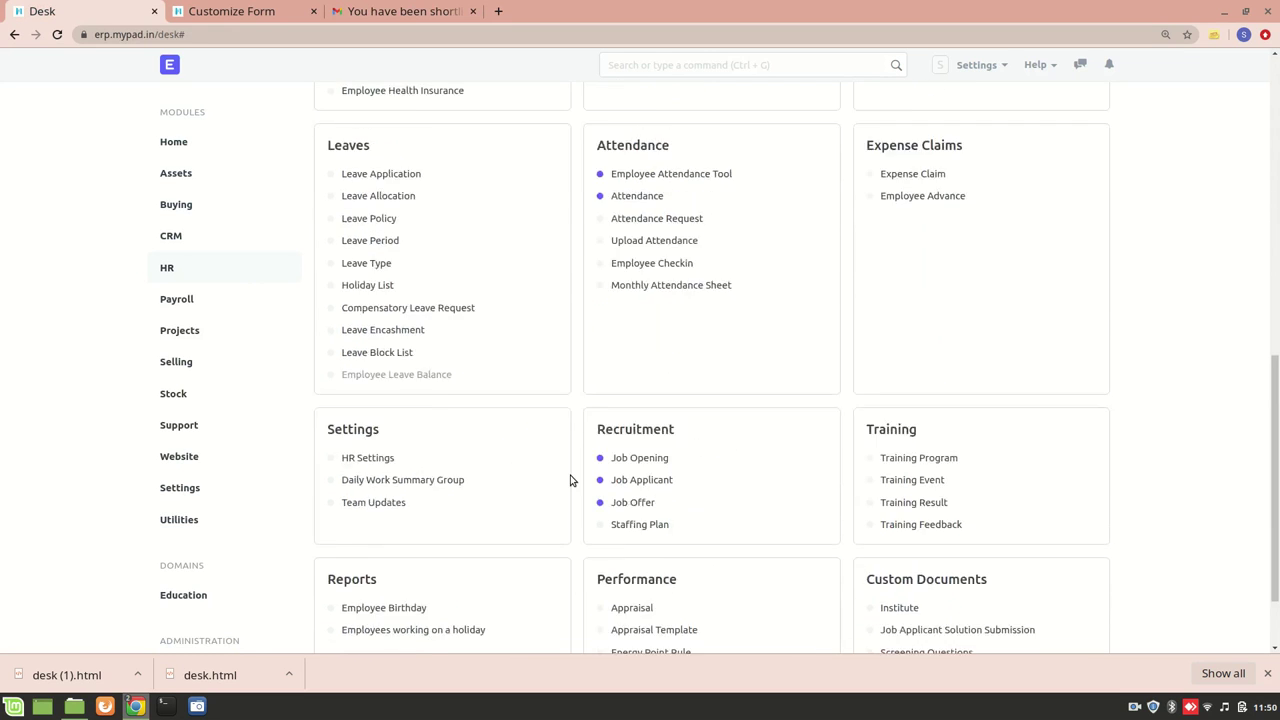
pyautogui.click(640, 357)
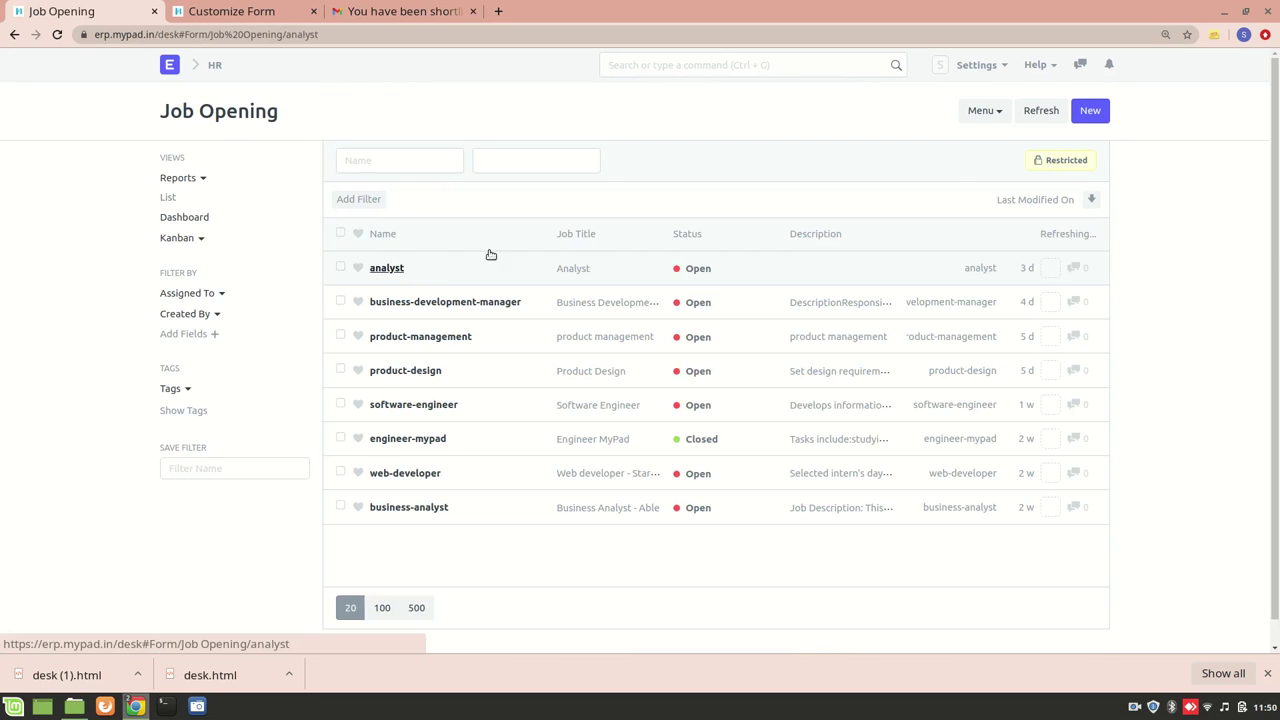
pyautogui.click(489, 256)
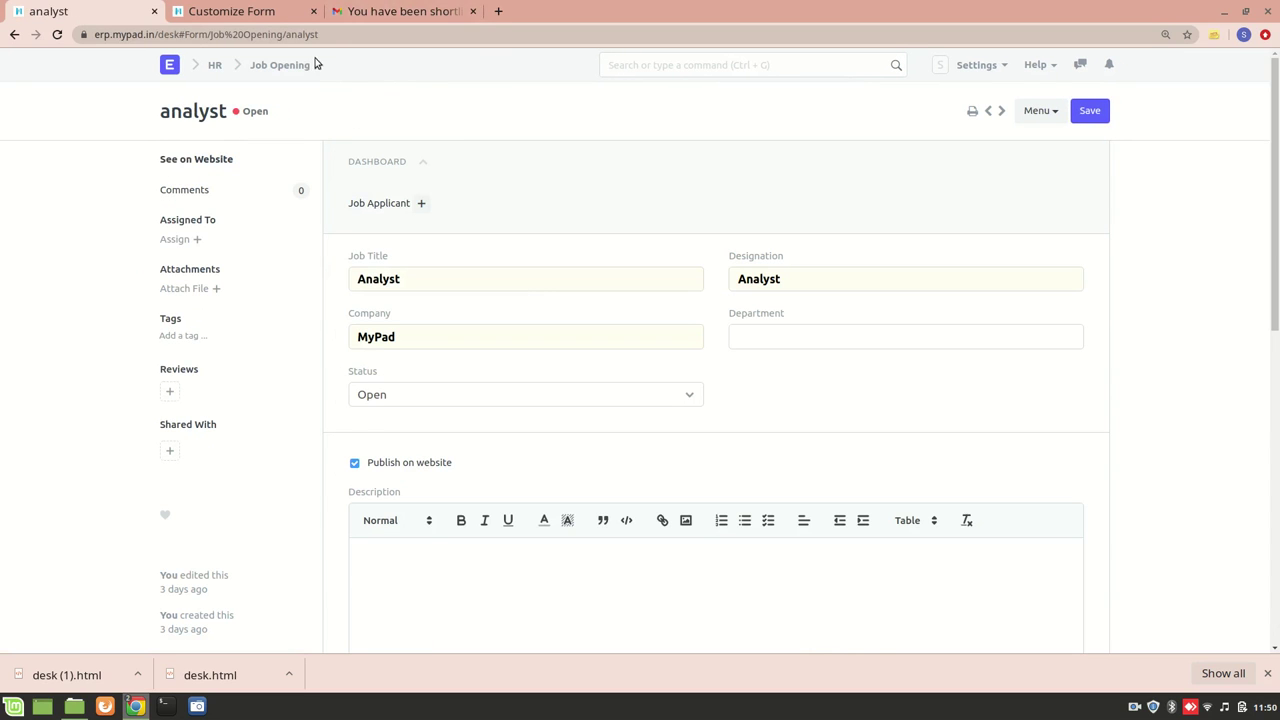
pyautogui.click(414, 12)
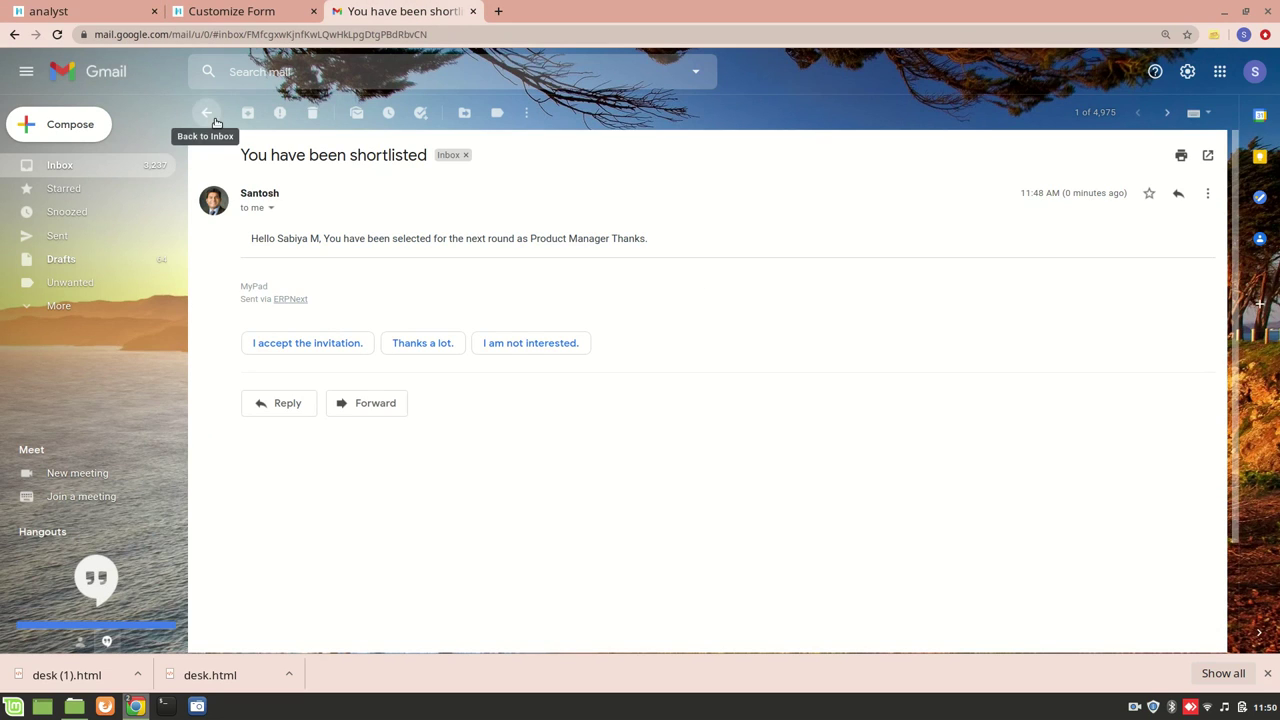
pyautogui.click(86, 9)
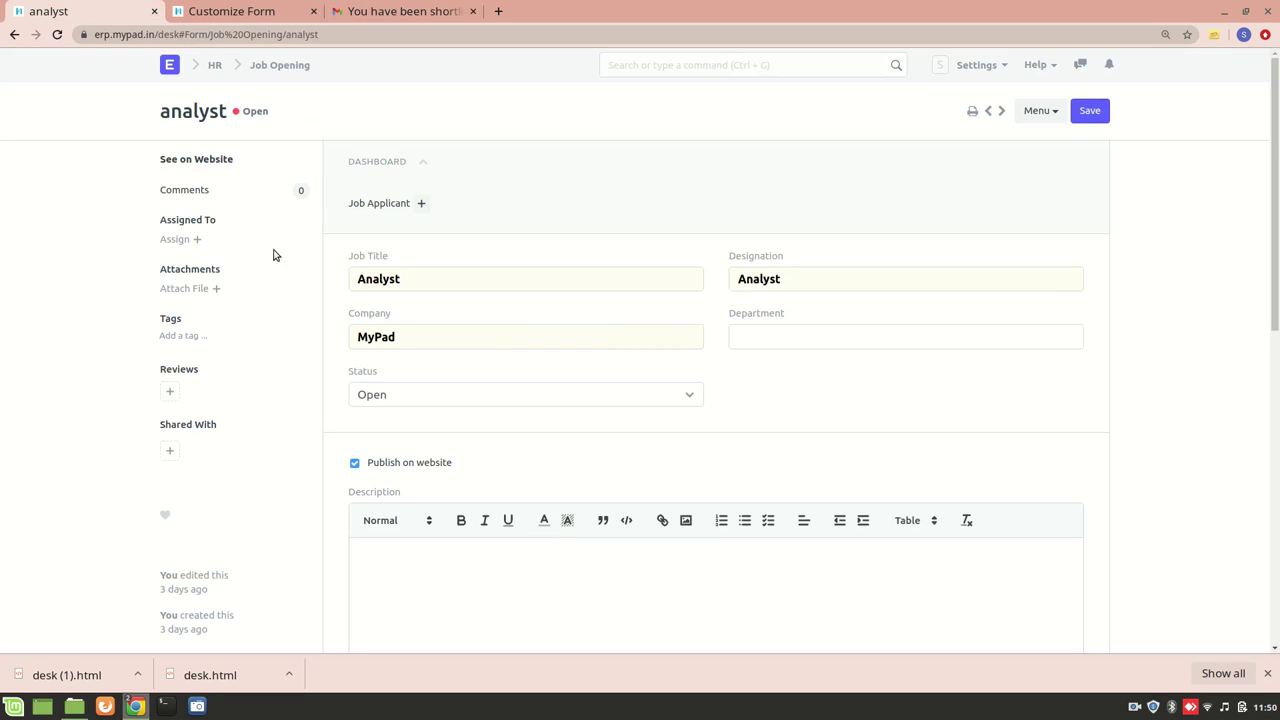
pyautogui.click(213, 65)
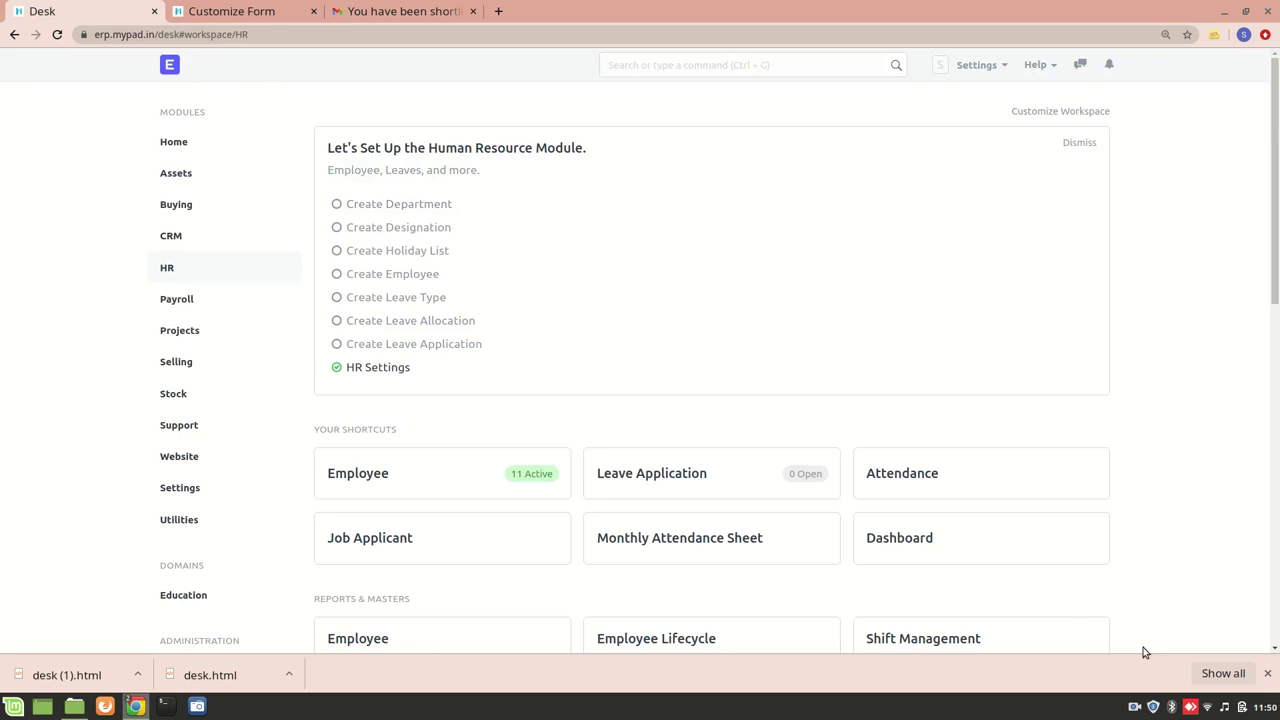